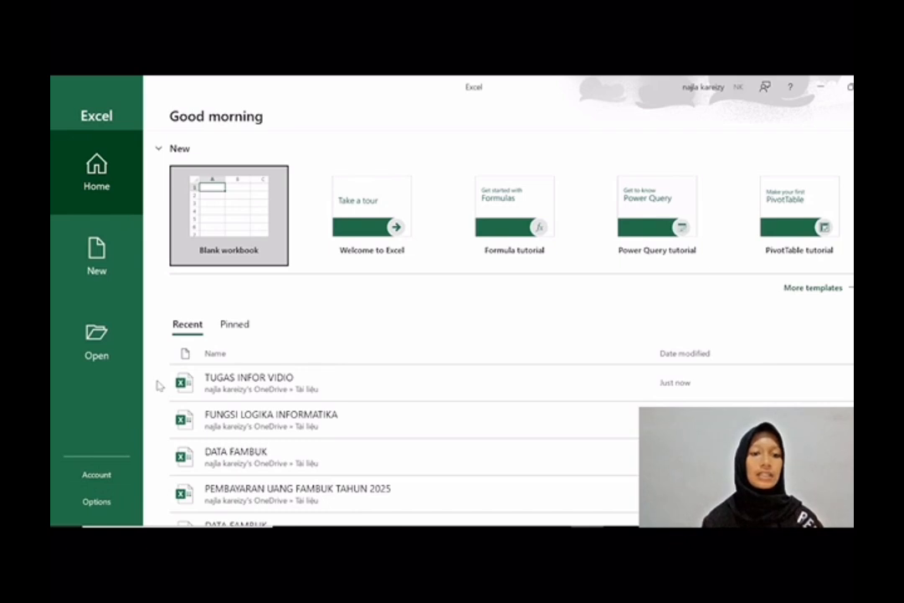
Open the recent workbook TUGAS INFOR VIDIO at the beginning of its FUNGSI LOGIKA sheet.
click(278, 385)
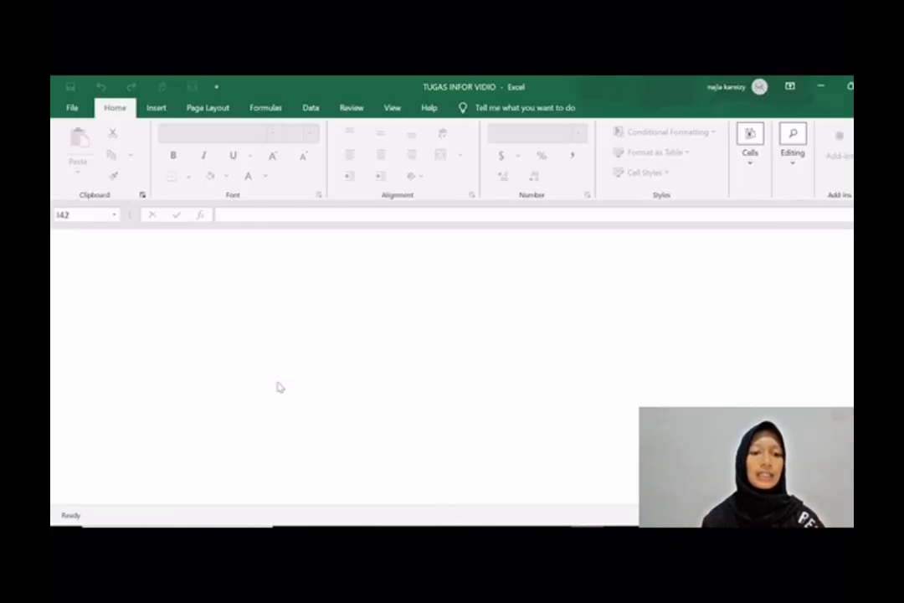
scroll(400, 355, up, 6)
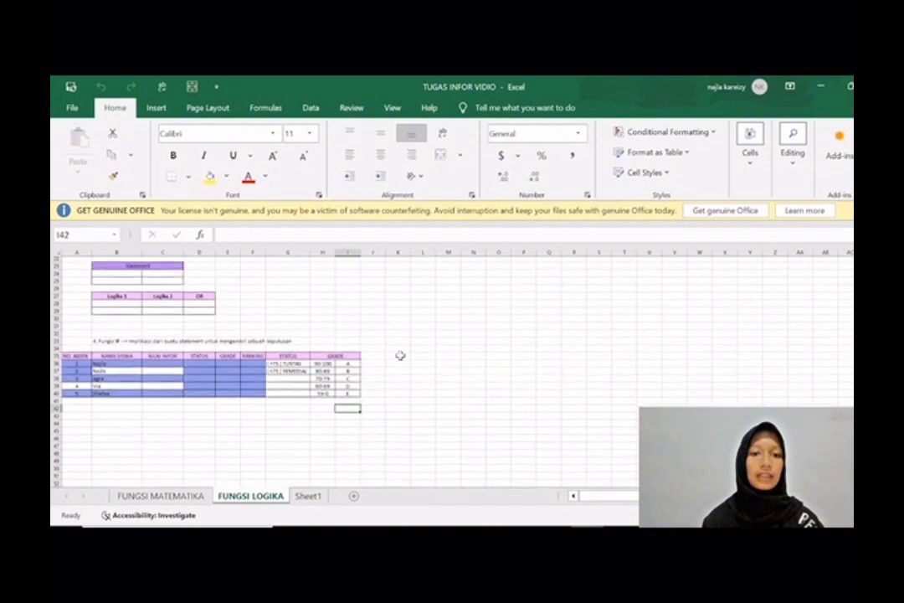
scroll(400, 355, up, 1)
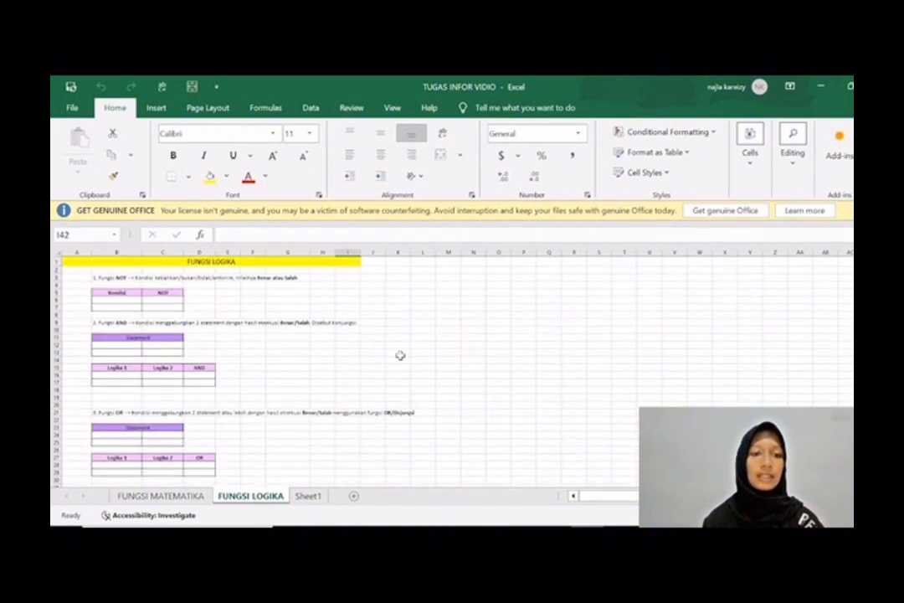
Look over the FUNGSI MATEMATIKA sheet and the exercise tables on FUNGSI LOGIKA, ending with an enlarged view of the NOT table.
click(198, 497)
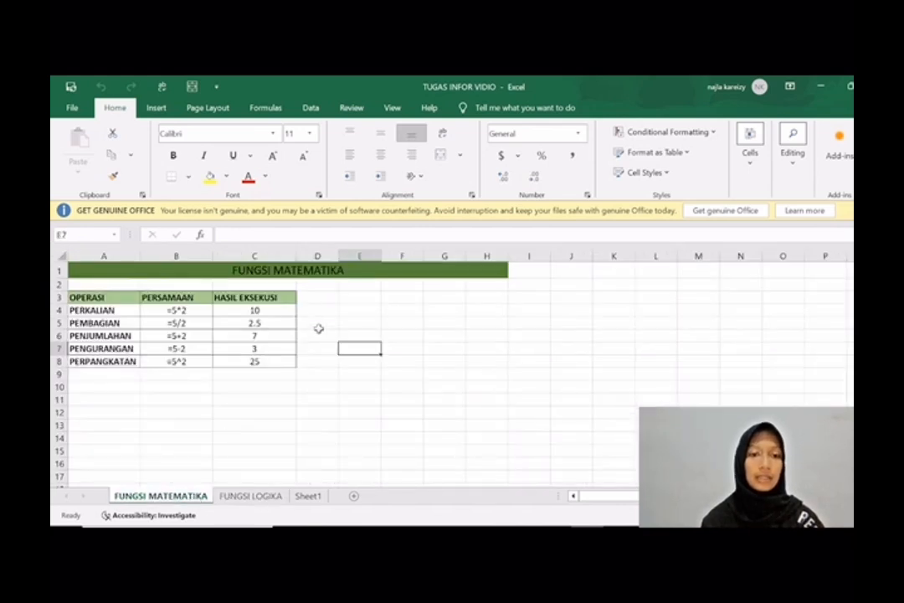
click(252, 496)
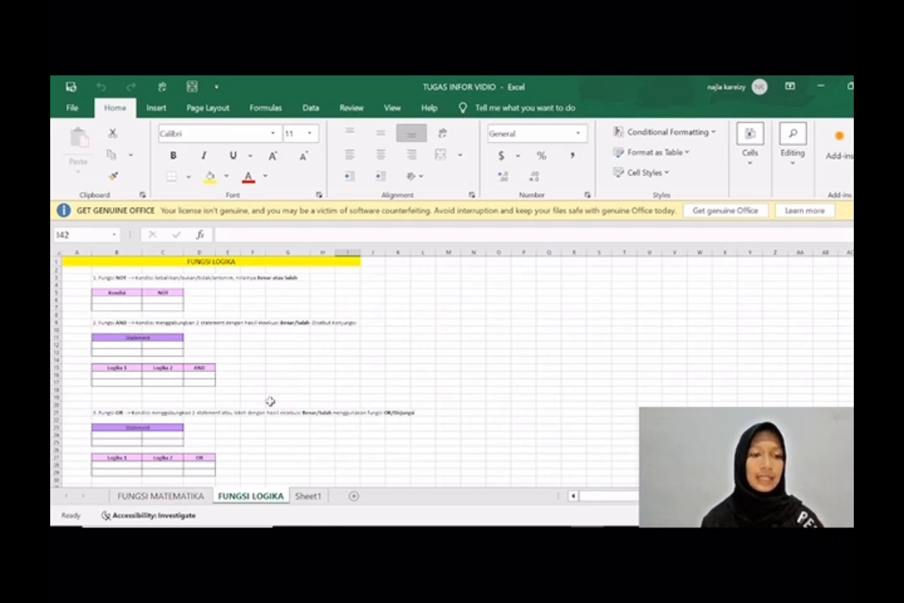
scroll(271, 401, down, 4)
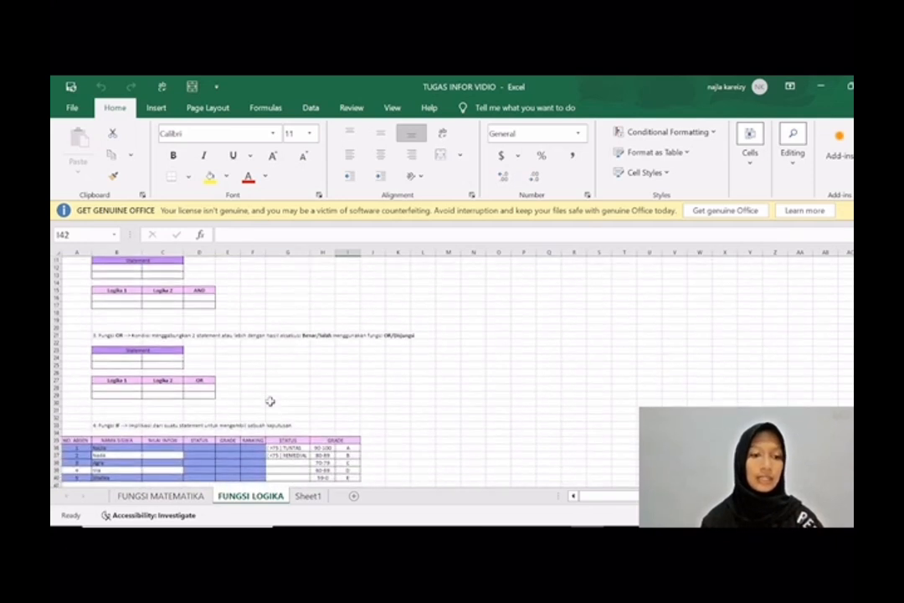
scroll(271, 401, up, 5)
ctrl+scroll(242, 348, up, 3)
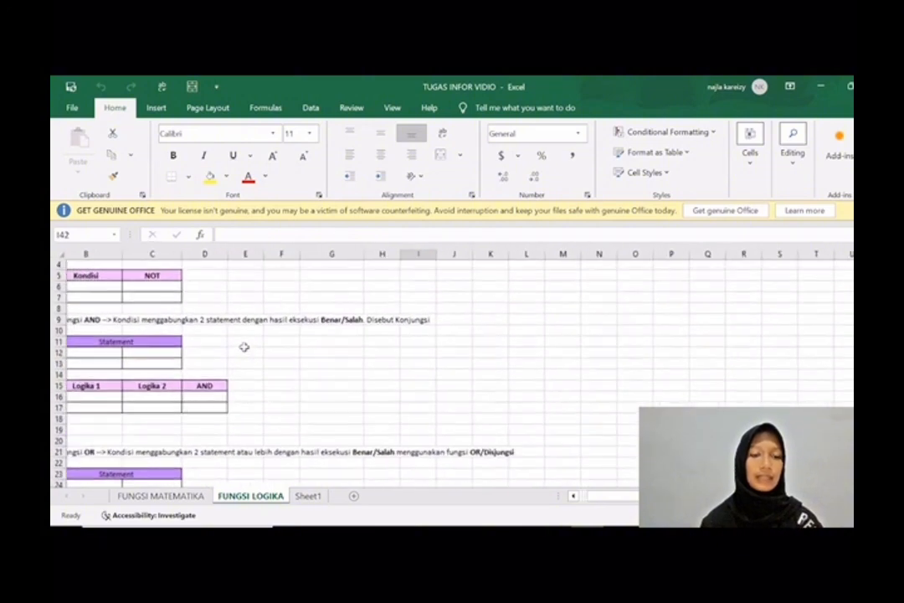
scroll(243, 347, left, 2)
ctrl+scroll(243, 347, up, 2)
scroll(244, 346, up, 2)
scroll(244, 346, left, 1)
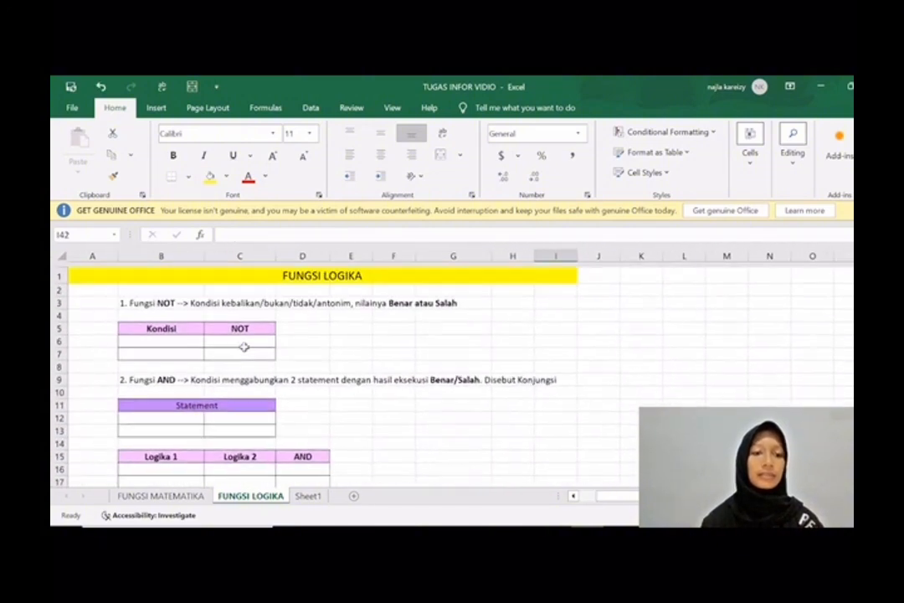
ctrl+scroll(244, 346, up, 3)
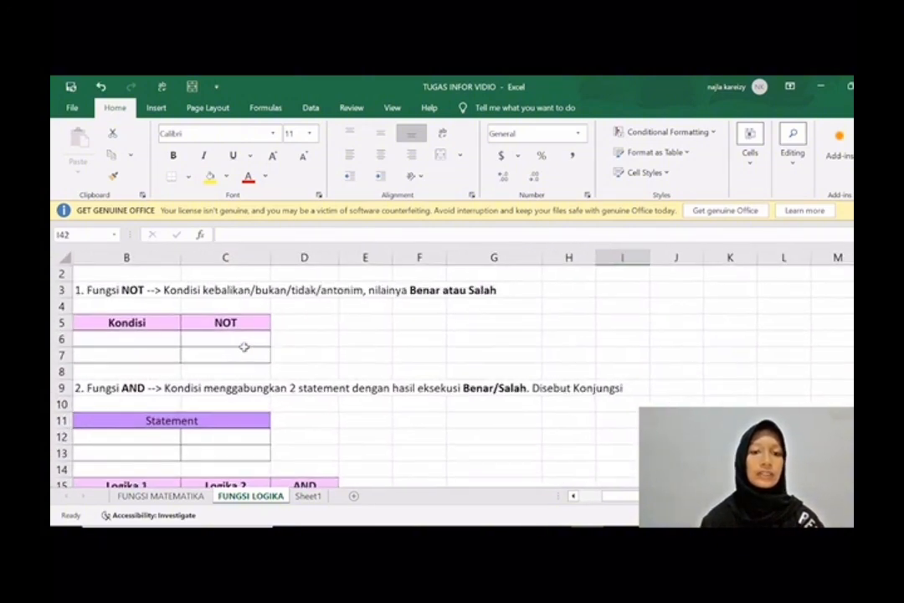
scroll(244, 347, up, 1)
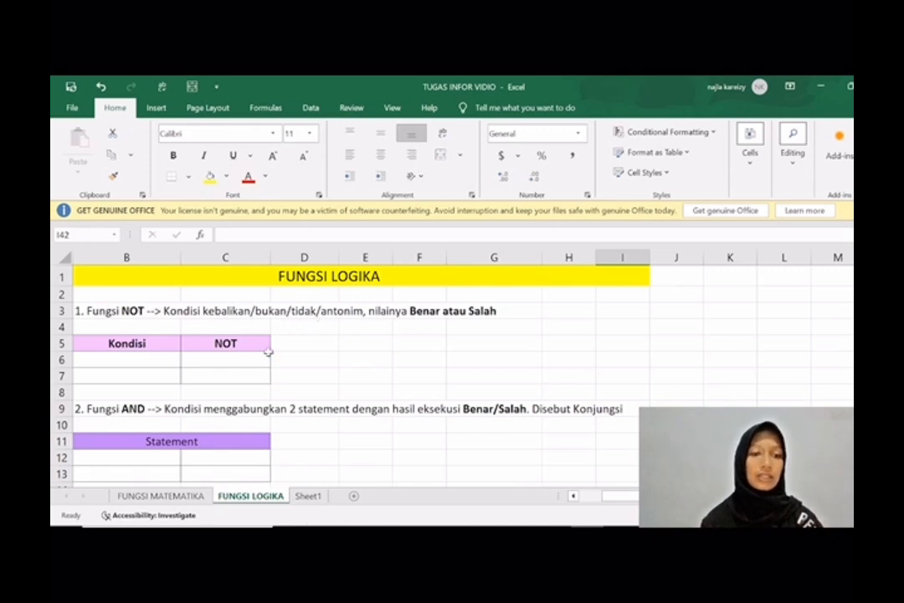
Enter 1 as the first Kondisi value in B6 and the formula =NOT(B6) beside it in C6.
click(165, 365)
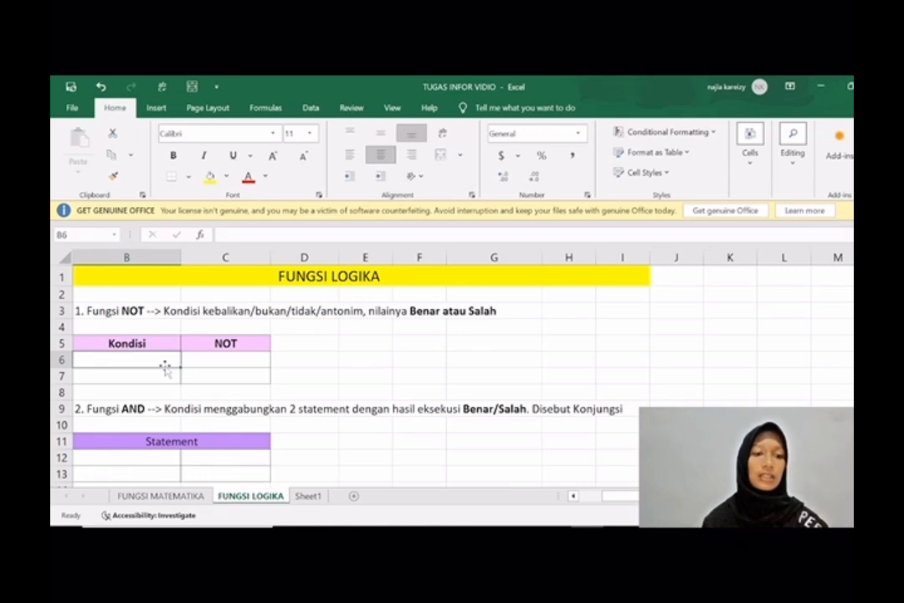
text(1)
key(Tab)
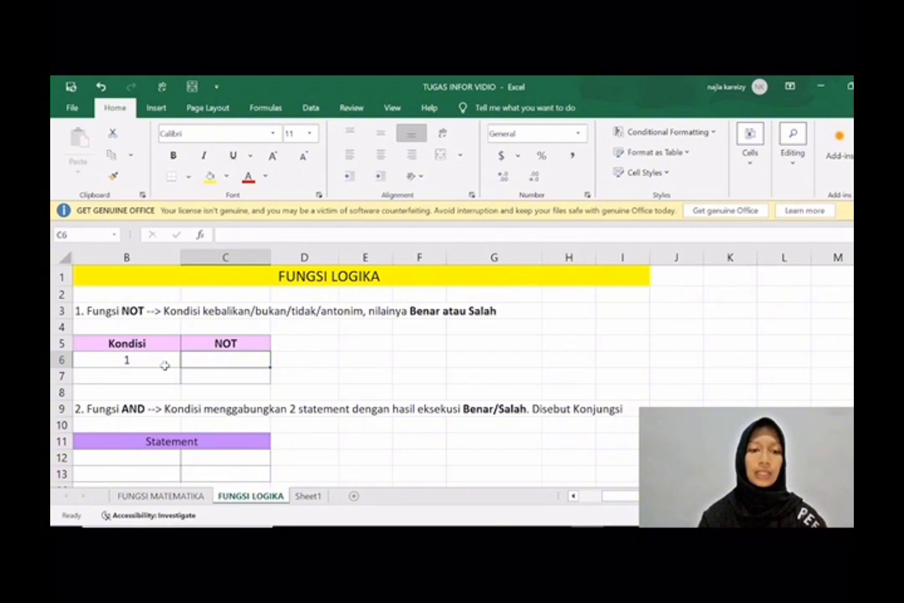
text(=NOT)
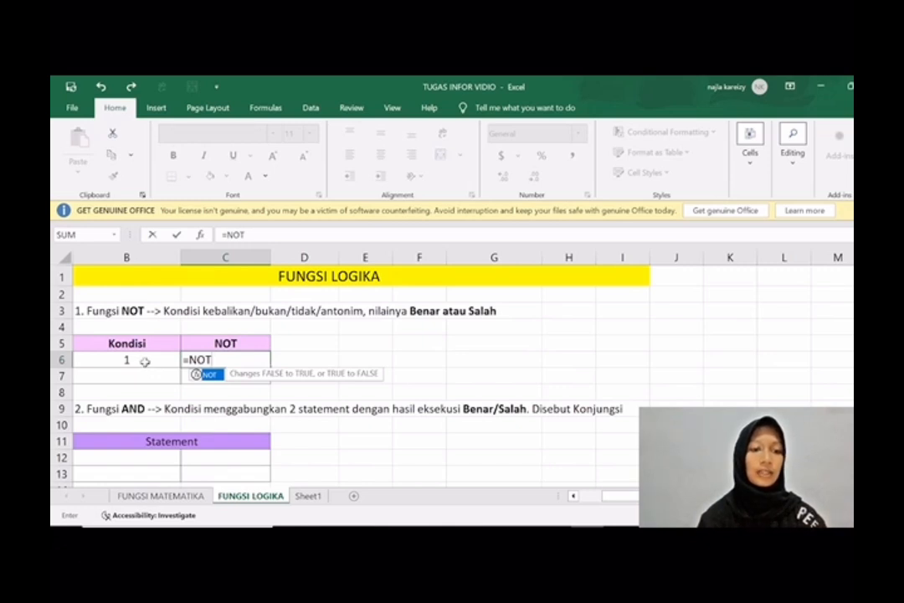
click(145, 361)
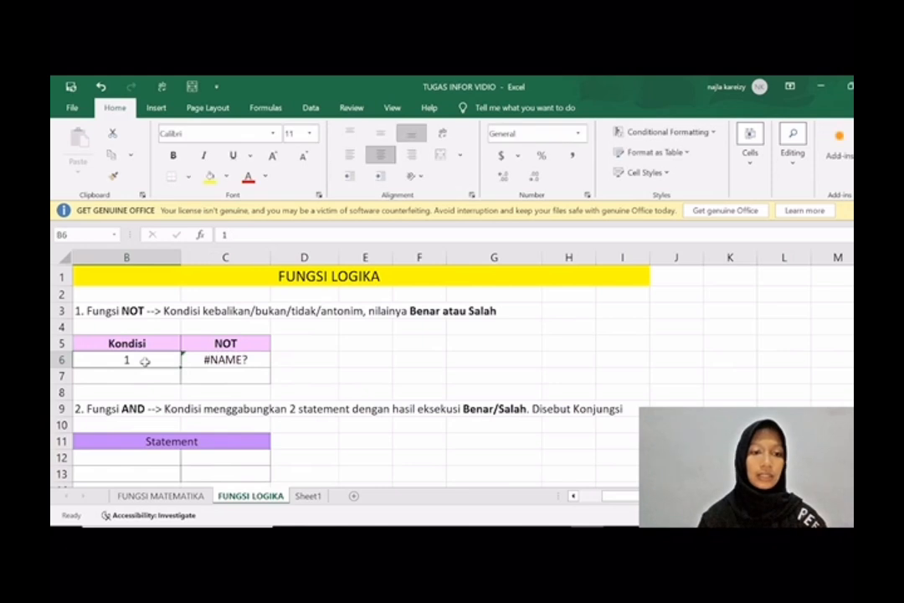
click(235, 360)
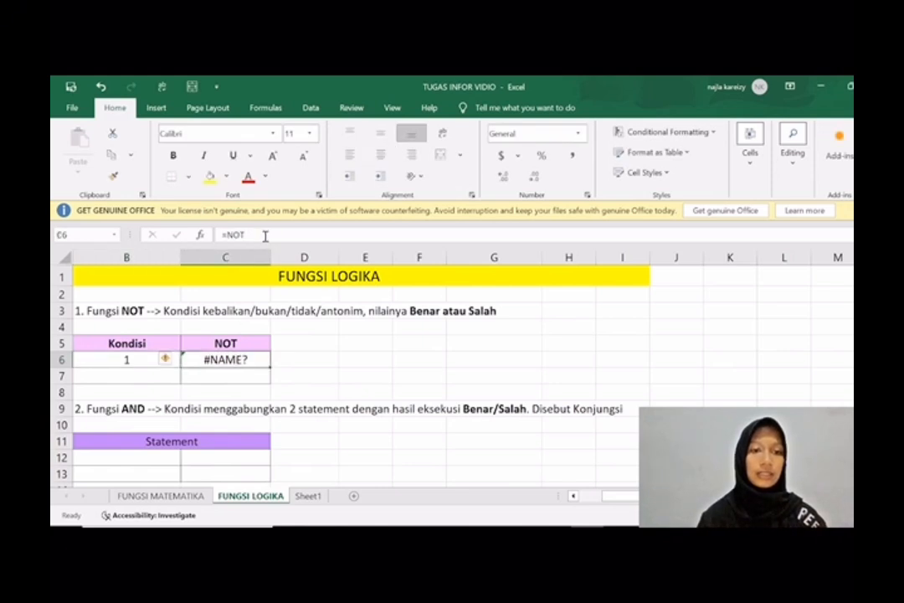
click(265, 236)
text(()
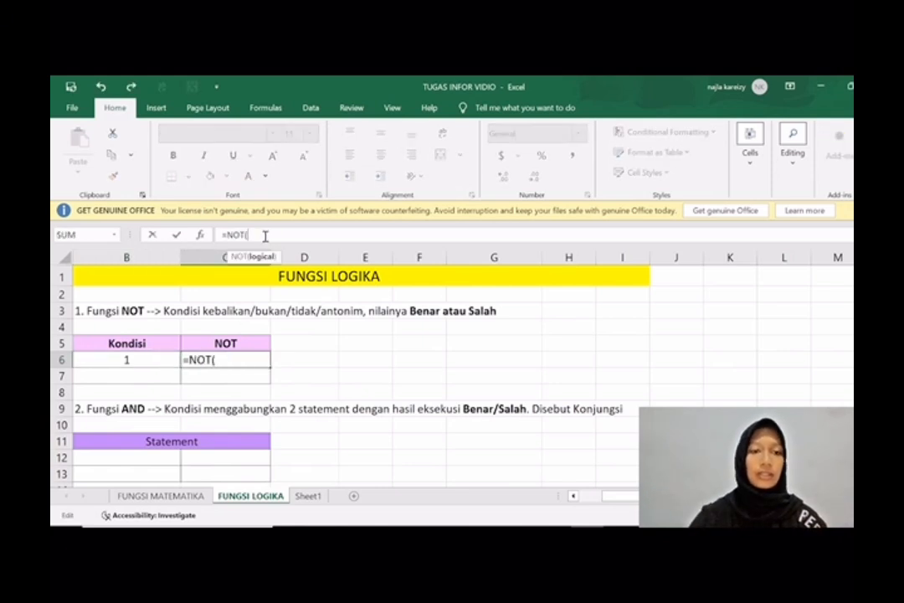
click(133, 360)
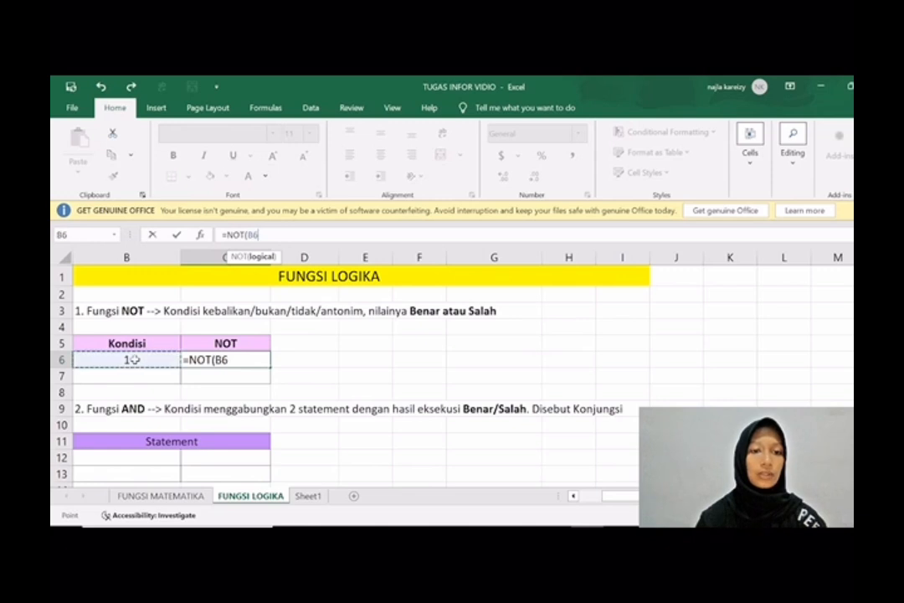
text())
key(Return)
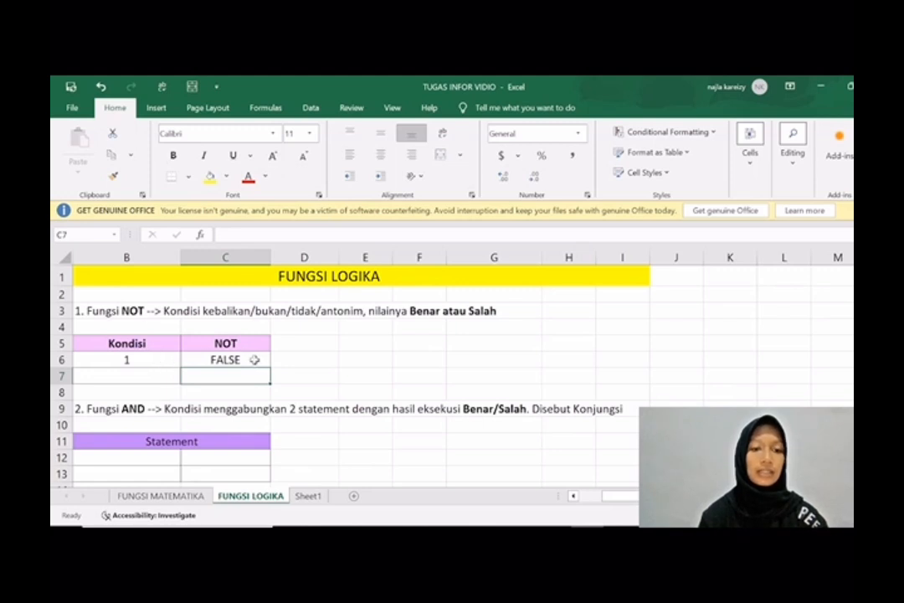
Enter 0 as the second Kondisi value in B7 and the formula =NOT(B7) beside it in C7.
click(163, 376)
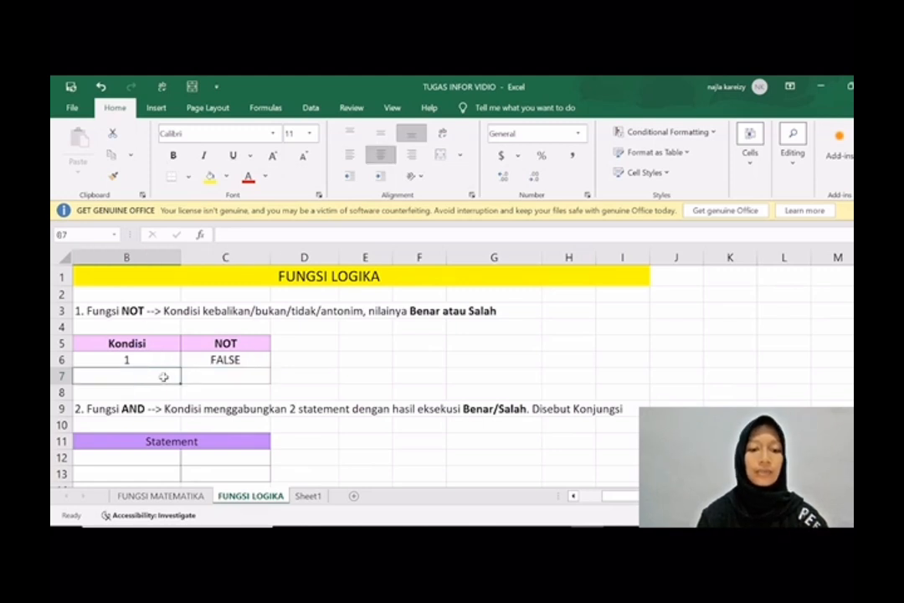
text(0)
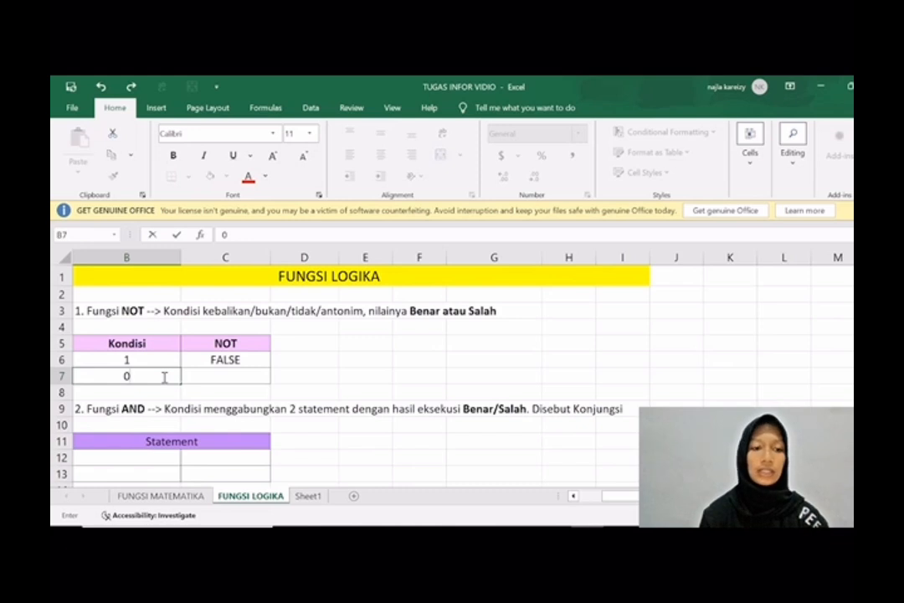
key(Tab)
text(=)
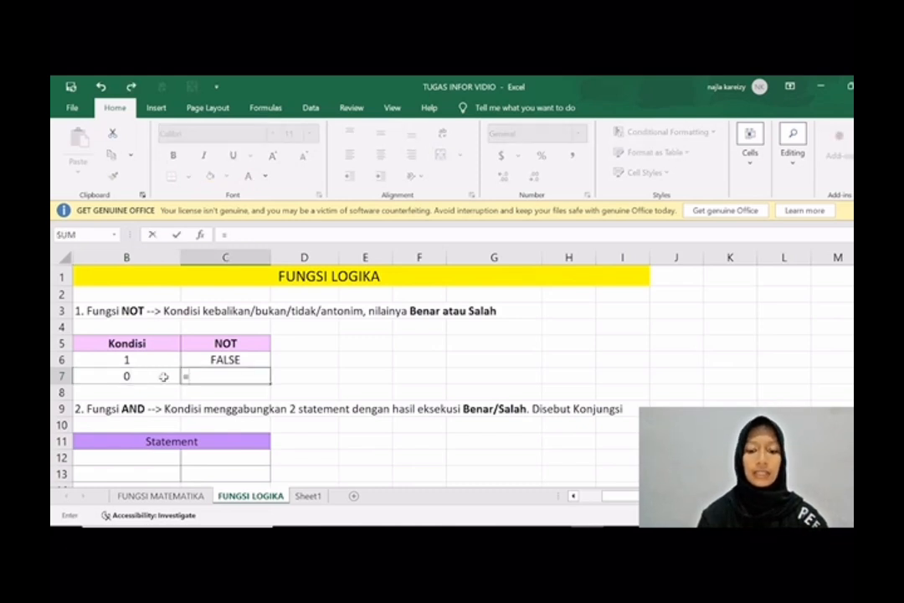
text(NOT)
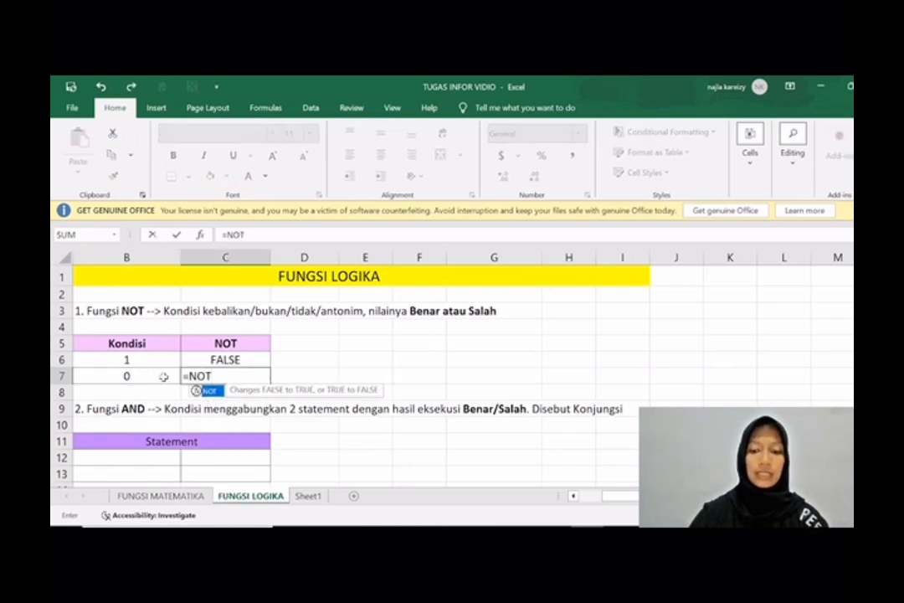
text(()
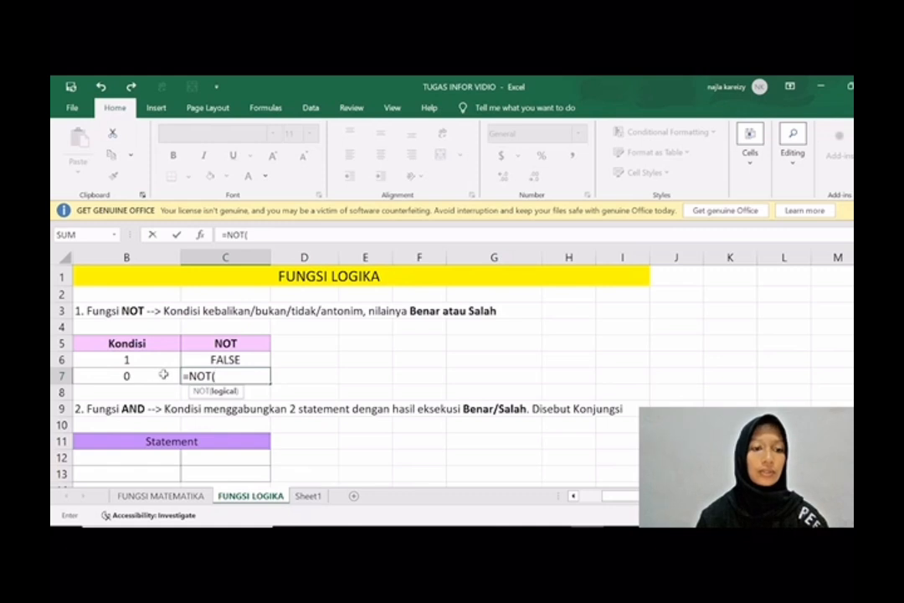
click(164, 374)
text())
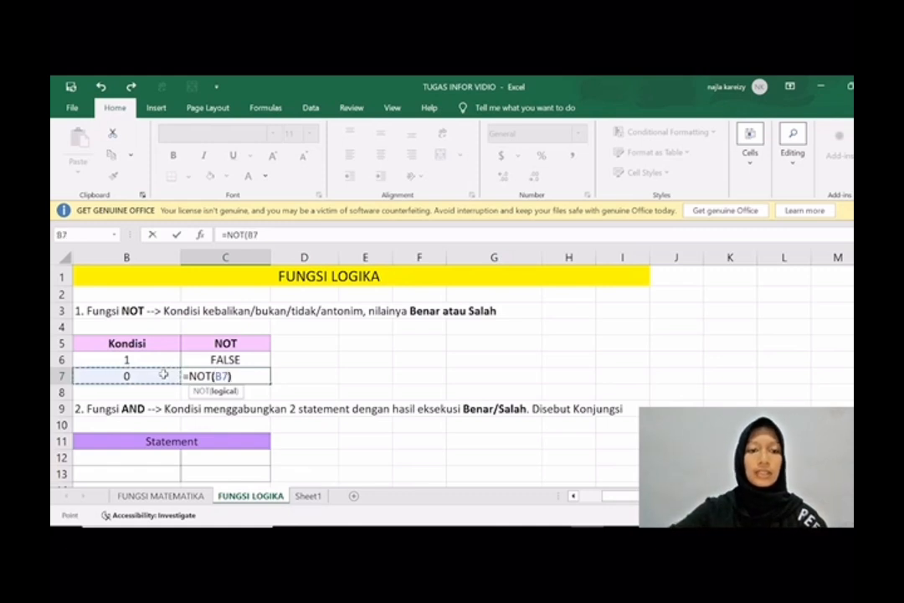
key(Return)
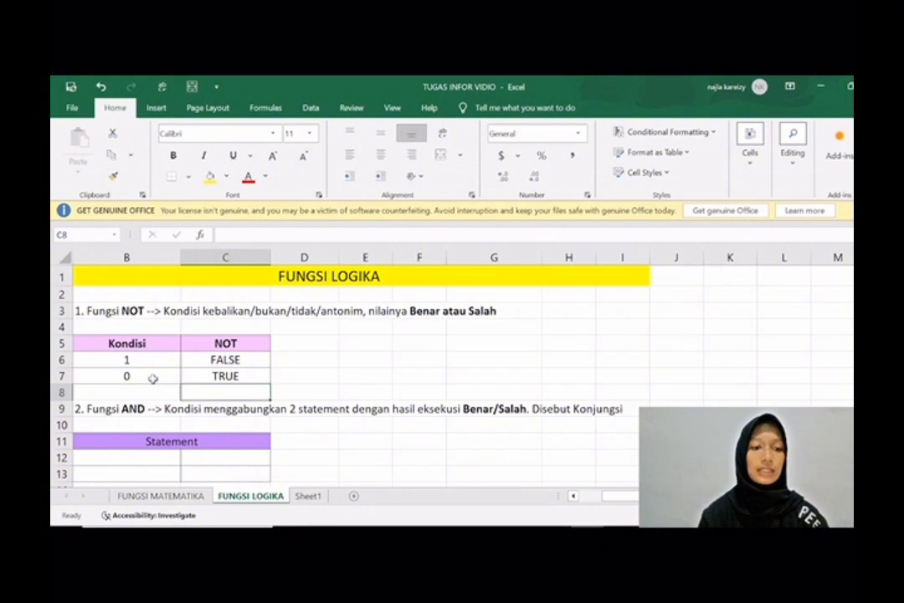
In the AND section's Statement table, enter "Umur" plus the first person's name in B12 and the age 15 in B13.
scroll(153, 377, down, 1)
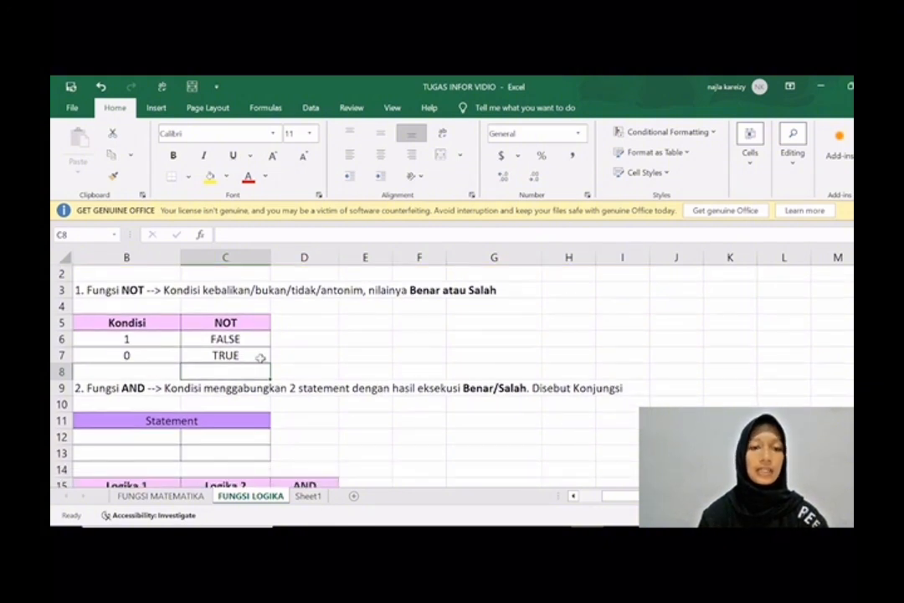
scroll(266, 358, down, 2)
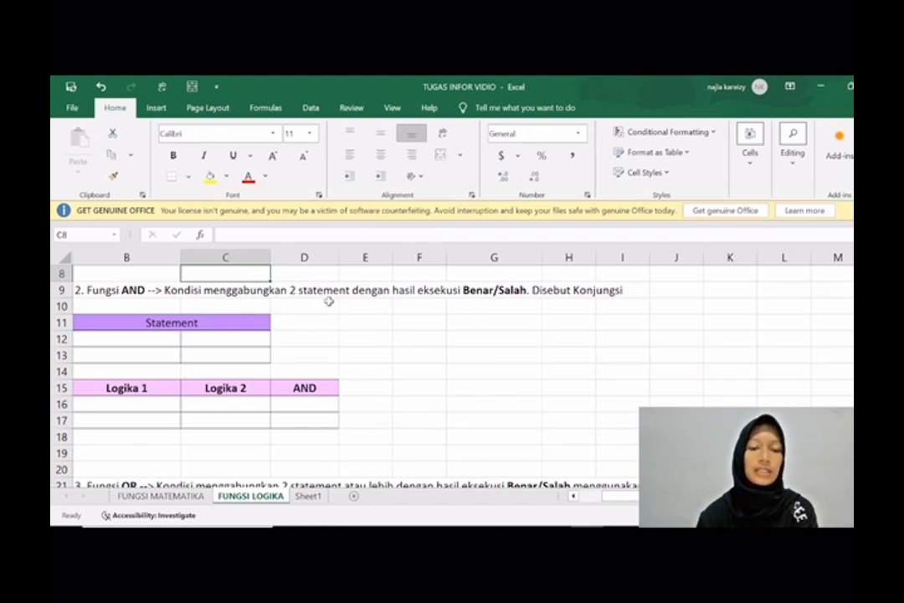
click(157, 342)
text(U)
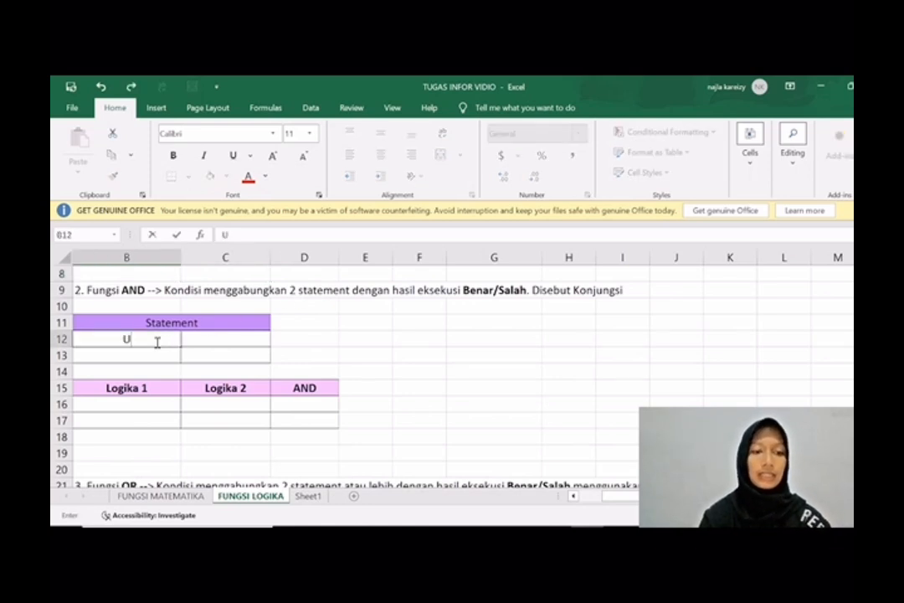
text(mur Cacs)
key(BackSpace)
text(a)
key(Return)
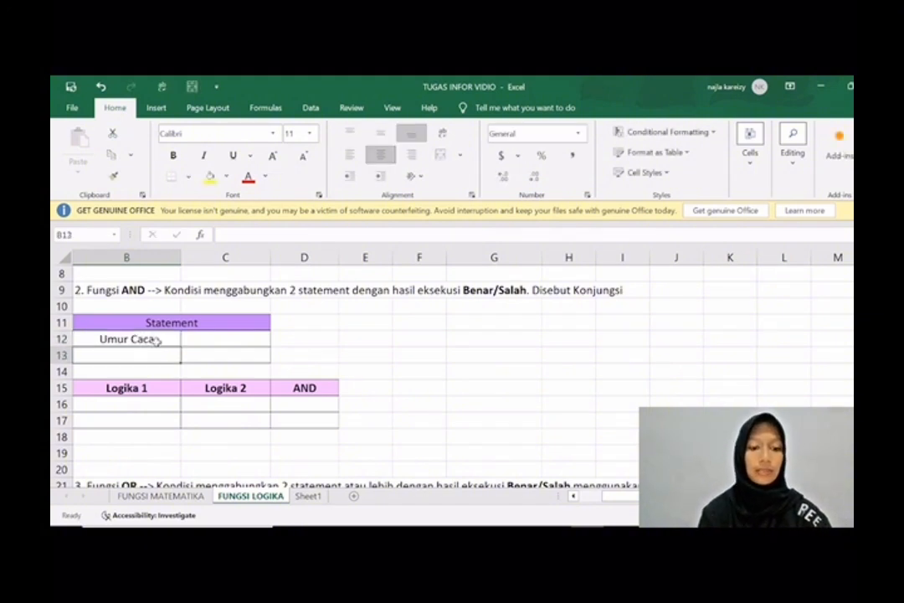
text(15)
key(Tab)
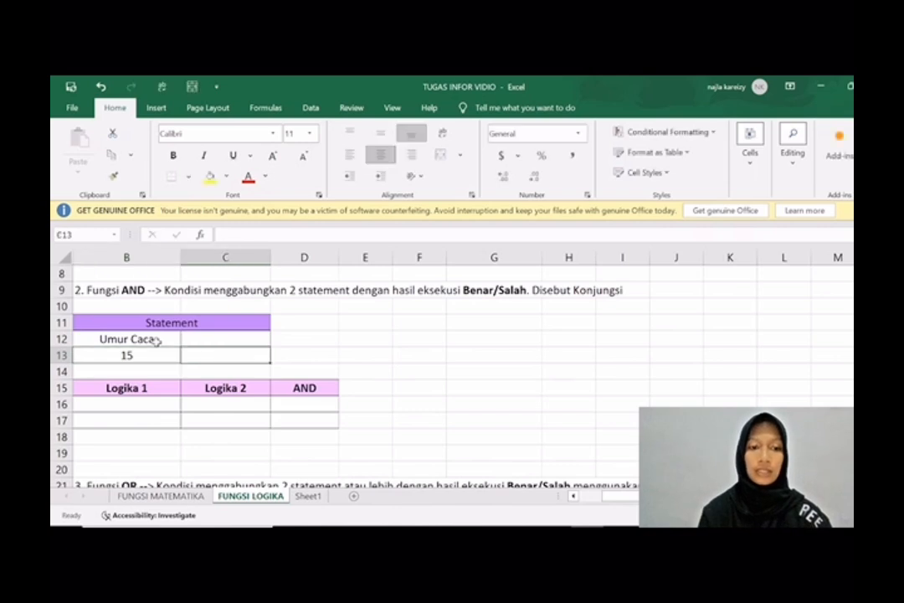
Enter "Umur" plus the second person's name in C12 and the age 20 in C13.
key(Up)
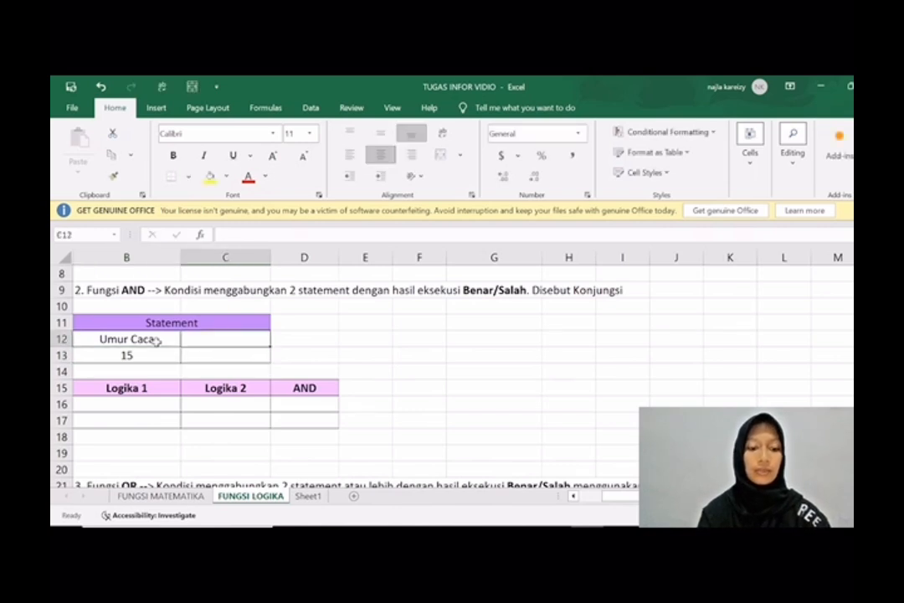
text(um)
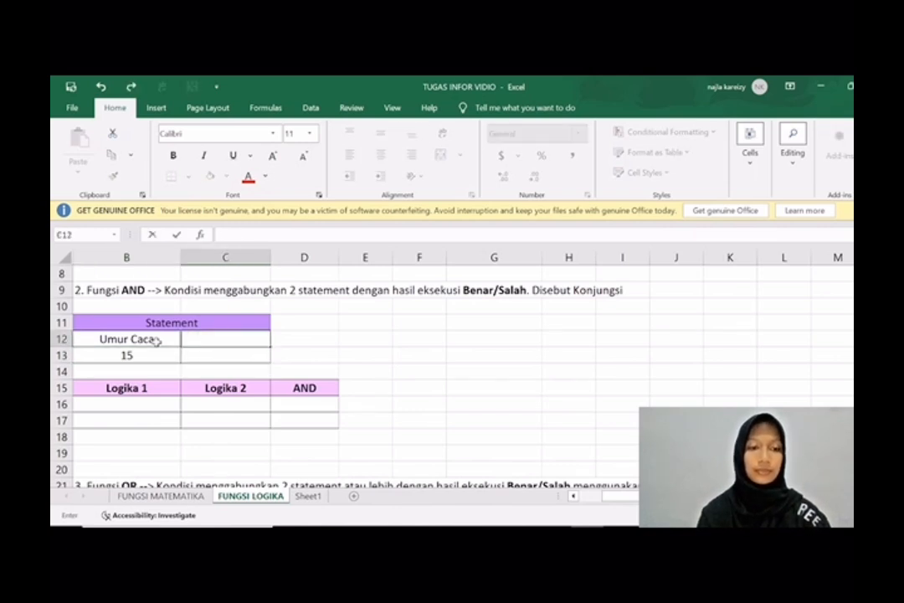
text(Umur Cici)
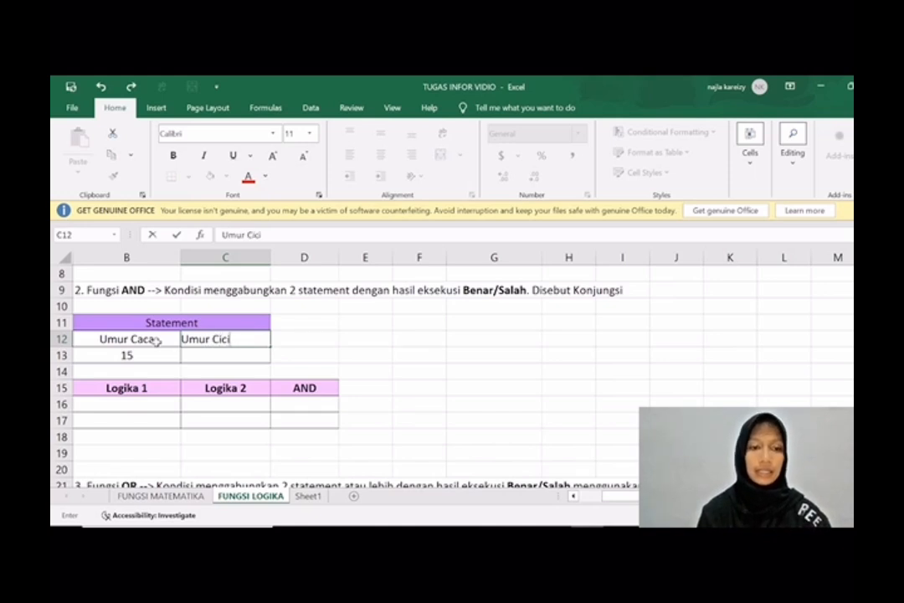
key(Return)
text(20)
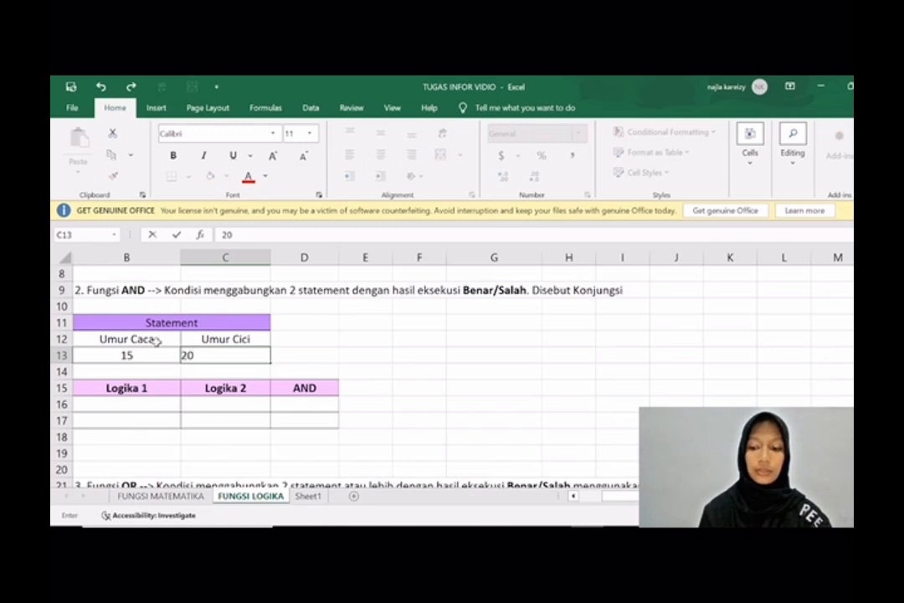
key(Return)
In the first row of the AND logic table, enter 1 for Logika 1 in B16 and 0 for Logika 2 in C16.
click(144, 403)
drag(144, 401, 170, 400)
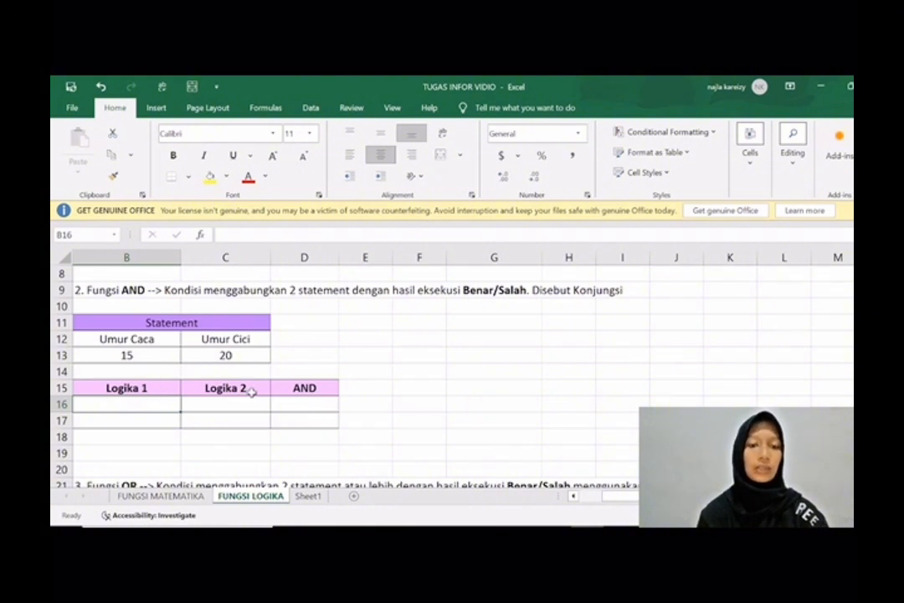
scroll(251, 391, down, 1)
scroll(251, 391, up, 1)
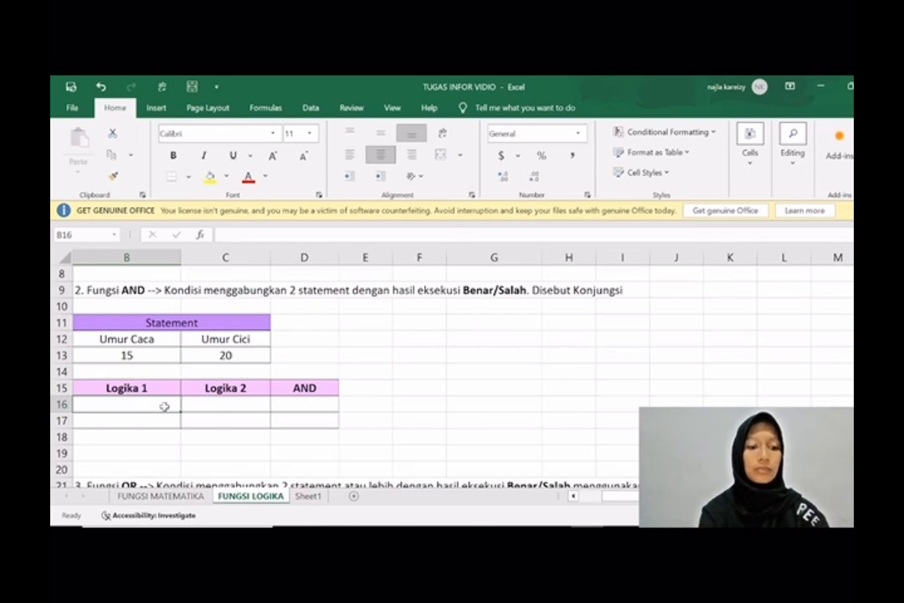
text(1)
key(Tab)
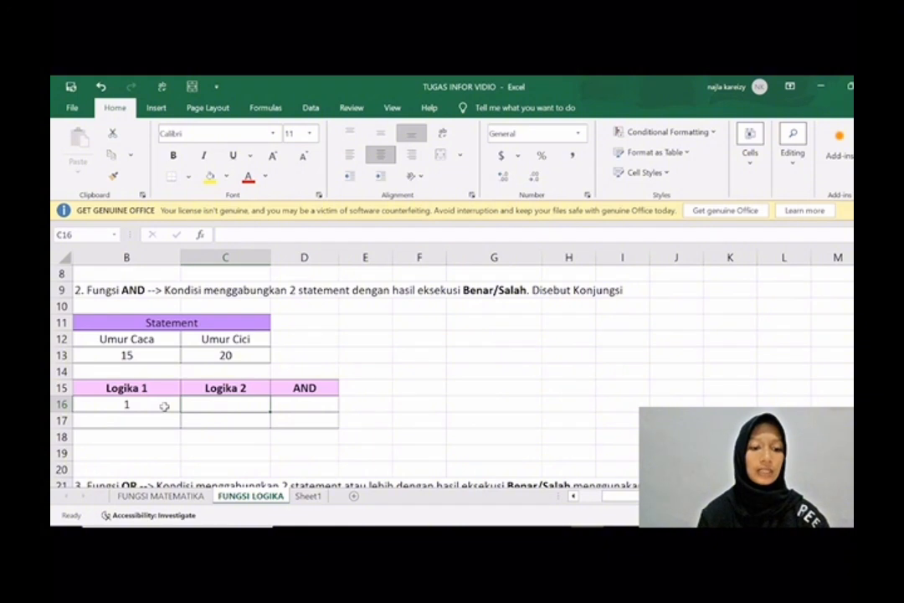
text(0)
key(Tab)
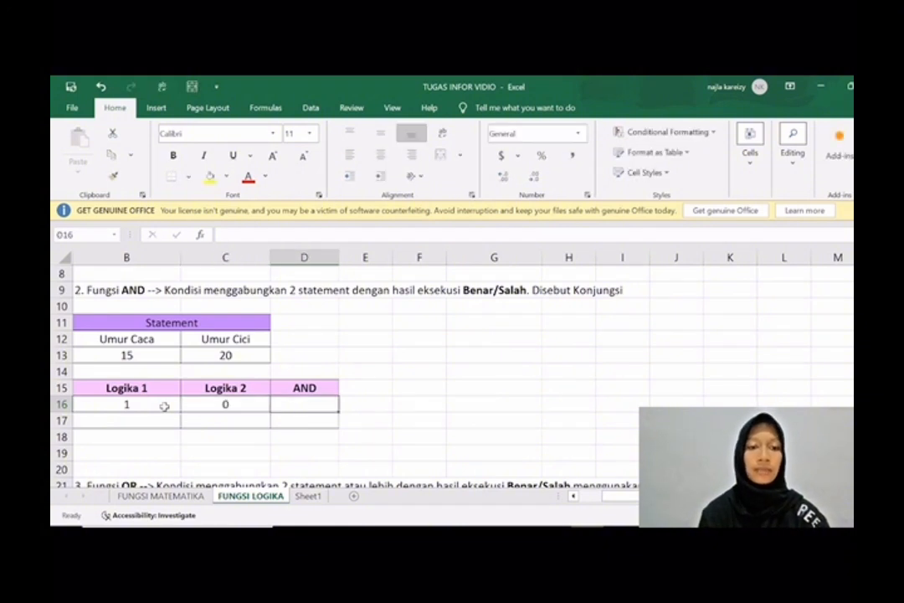
Enter the formula =AND(B13<C13,C13=B13) in the AND column's first row, D16.
text(=)
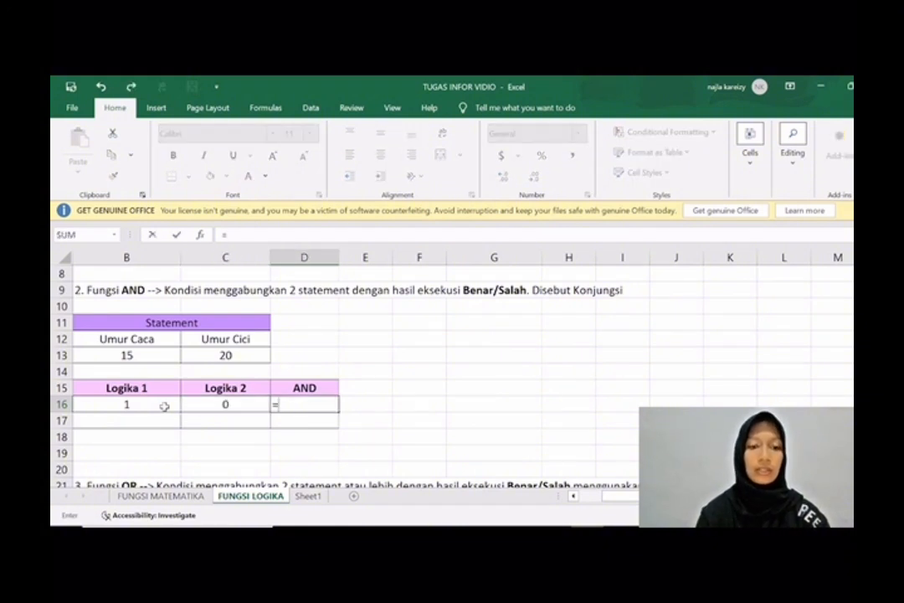
text(AND)
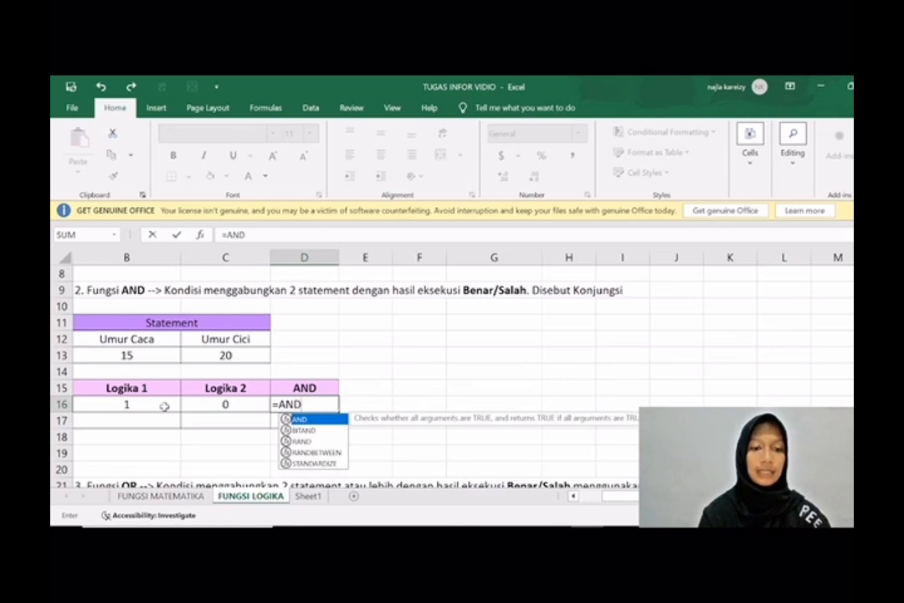
text(()
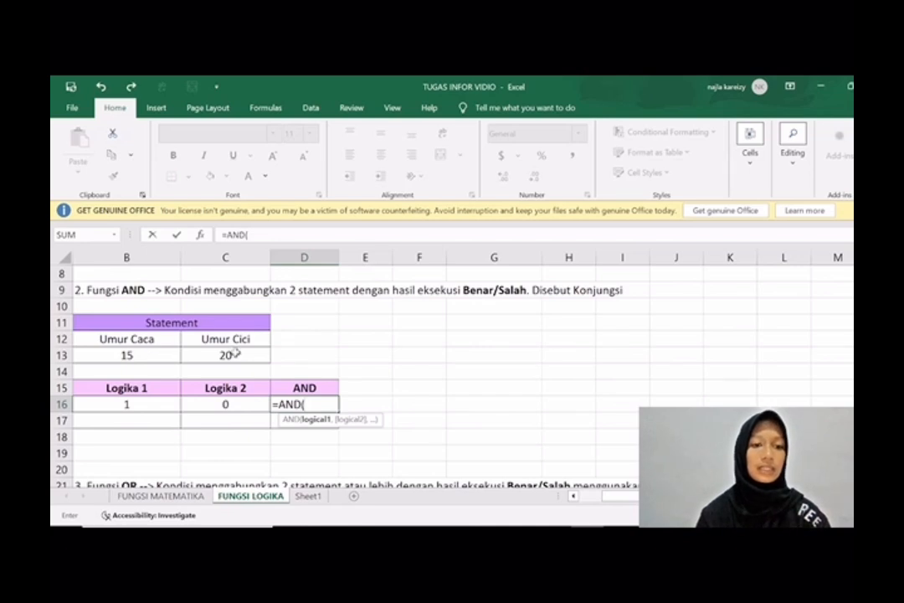
click(157, 358)
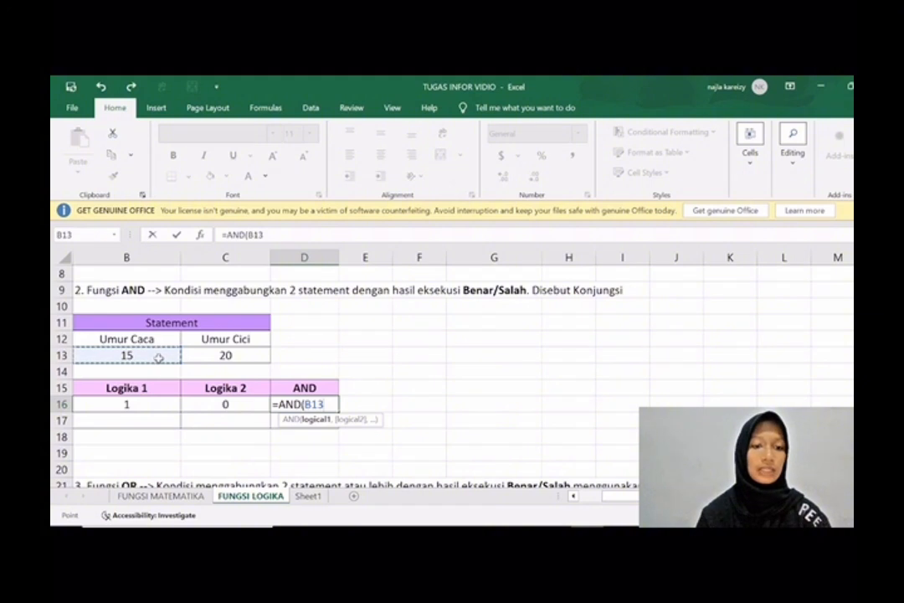
text(<)
click(196, 358)
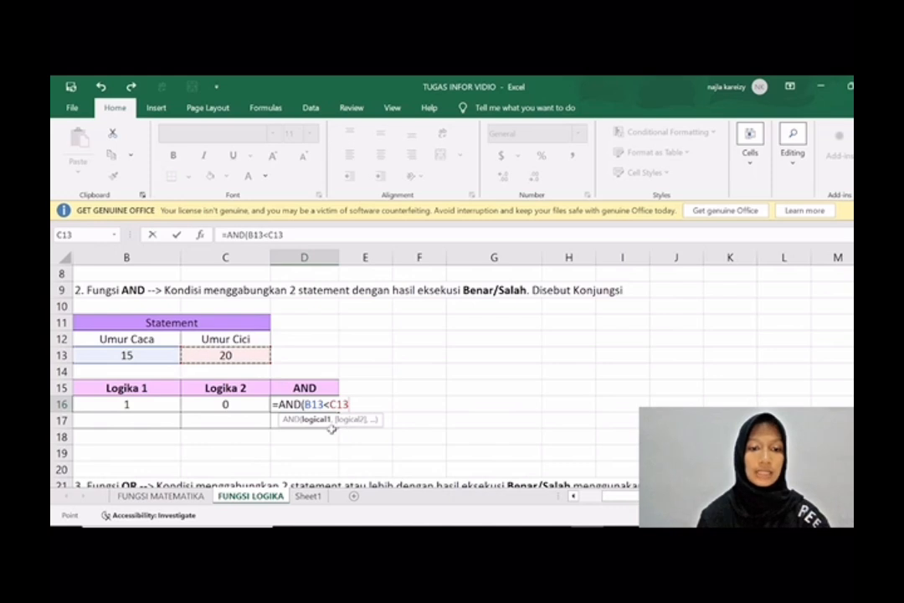
text(,)
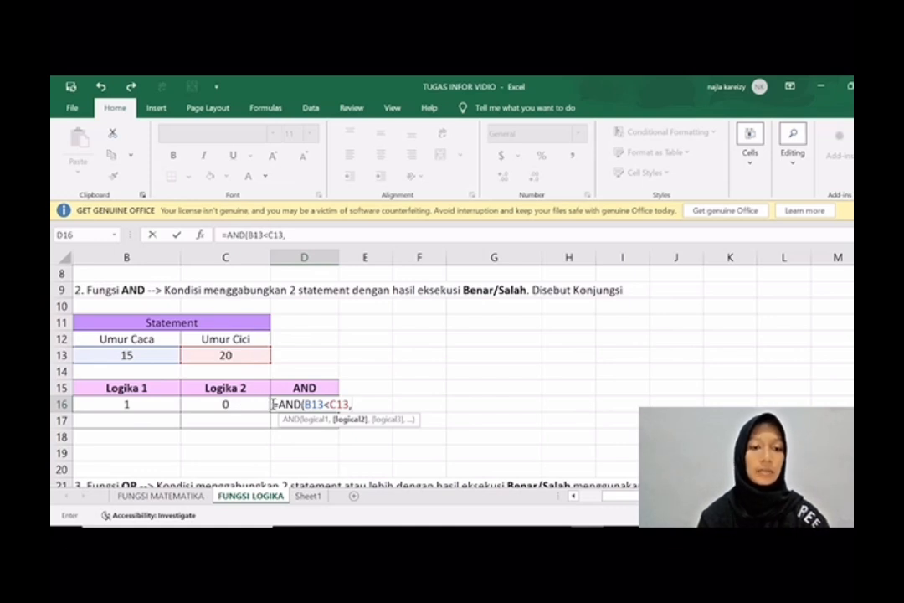
click(255, 356)
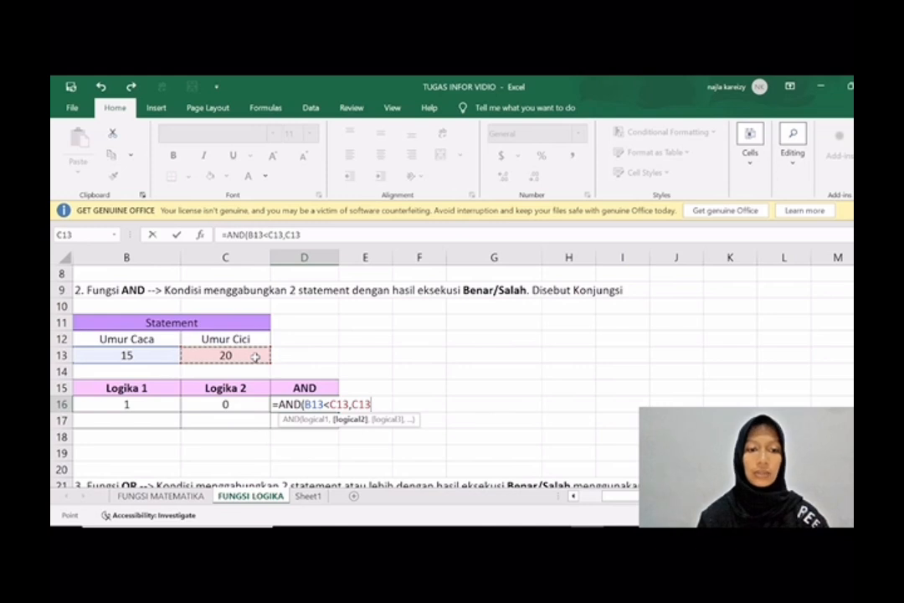
text(=)
click(149, 352)
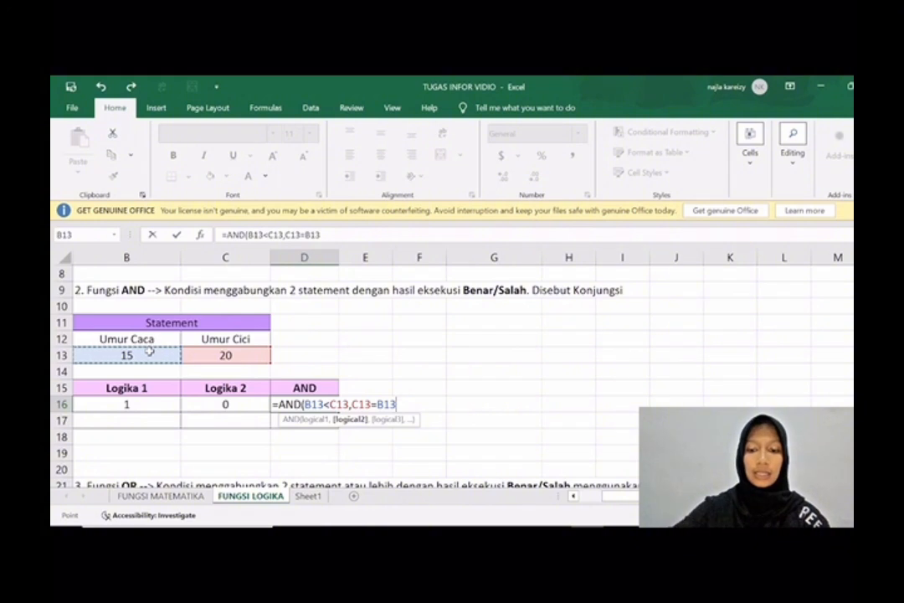
text())
key(Return)
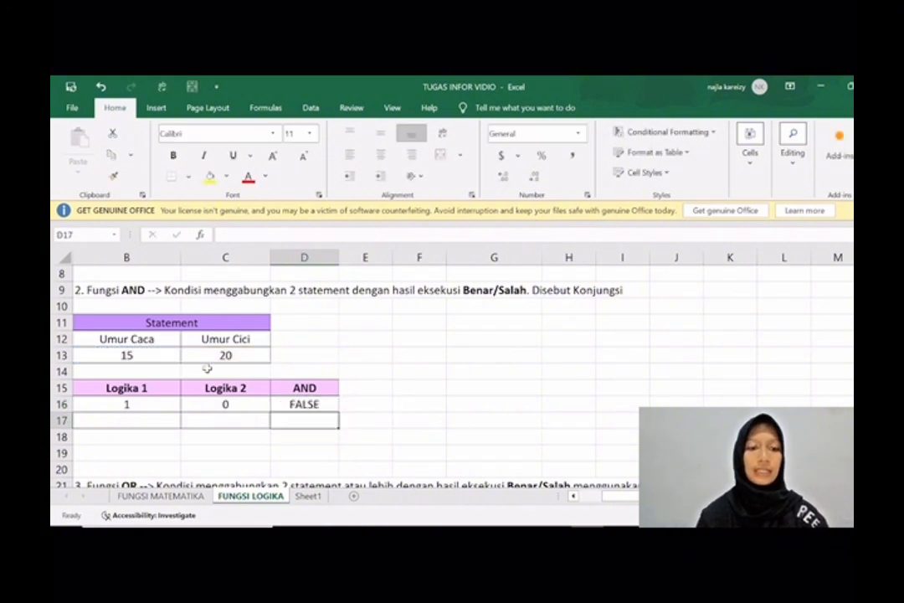
click(152, 423)
text(0)
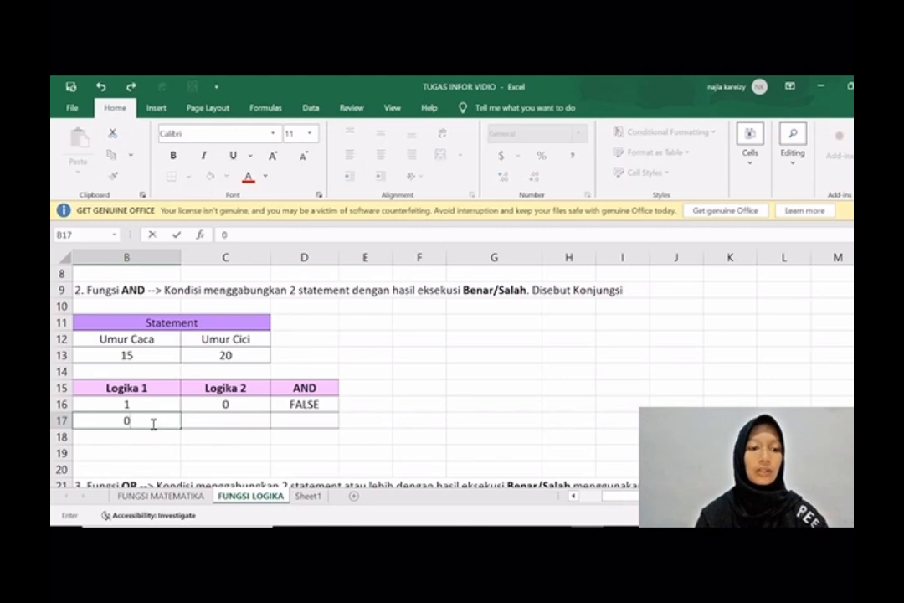
key(Tab)
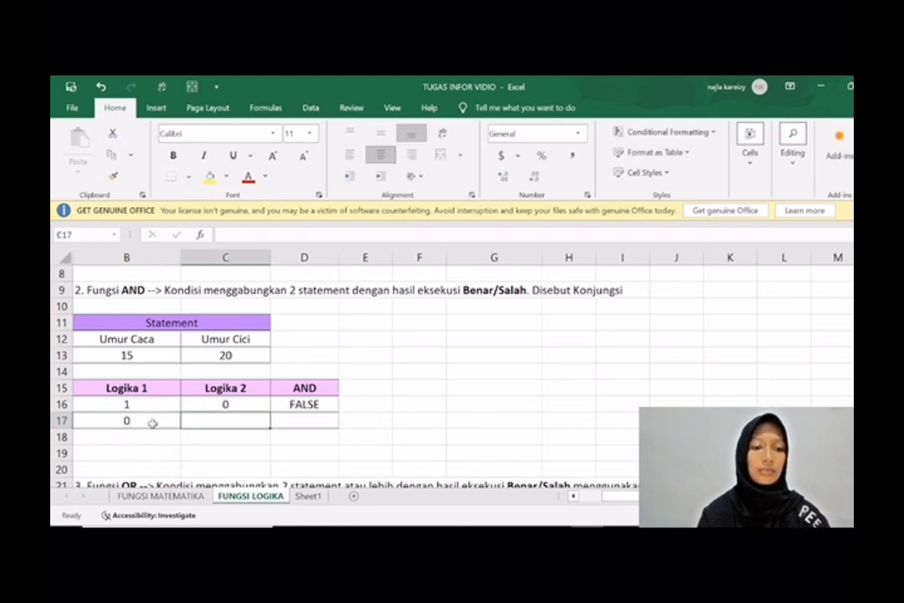
text(0)
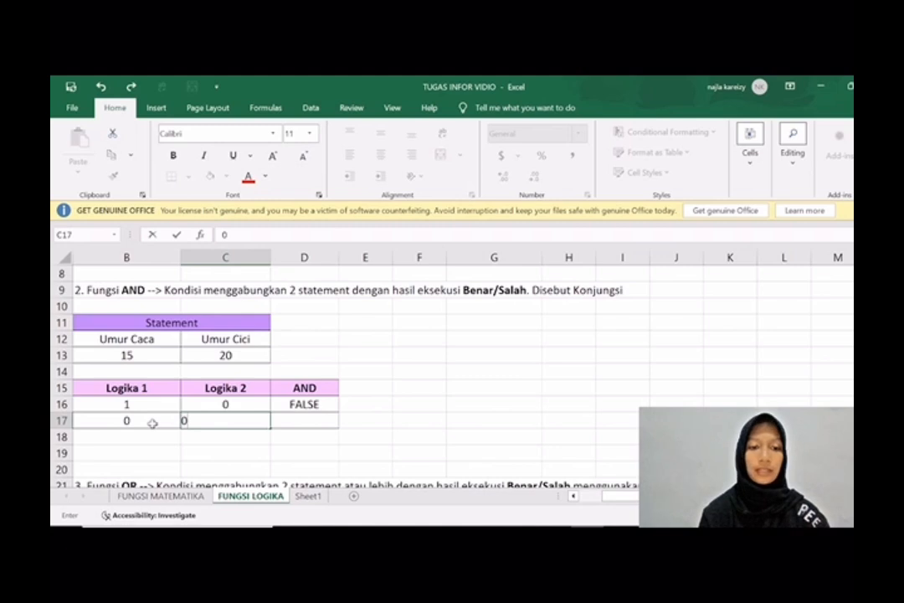
key(BackSpace)
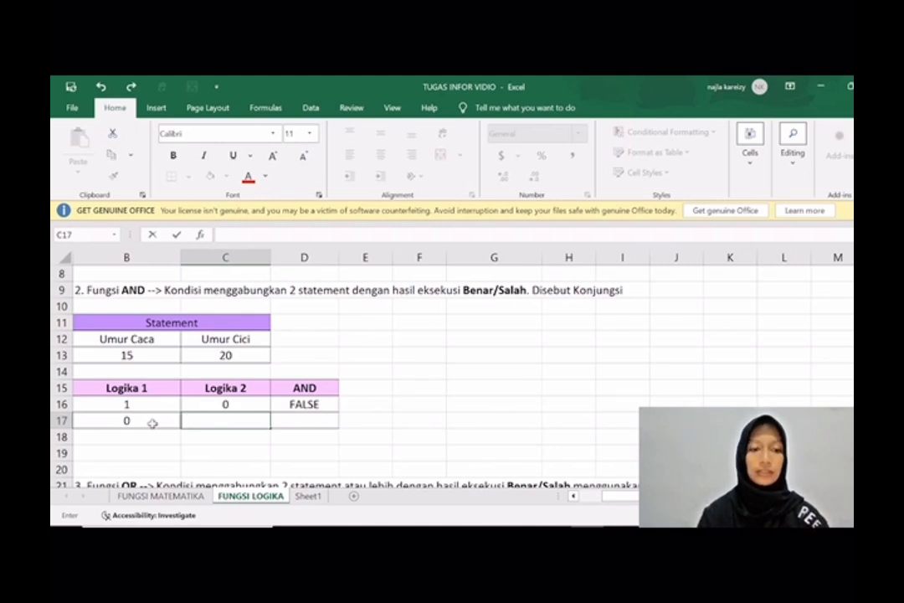
In the second row of the AND logic table, enter 1 for Logika 1 in B17 and 1 for Logika 2 in C17.
click(152, 424)
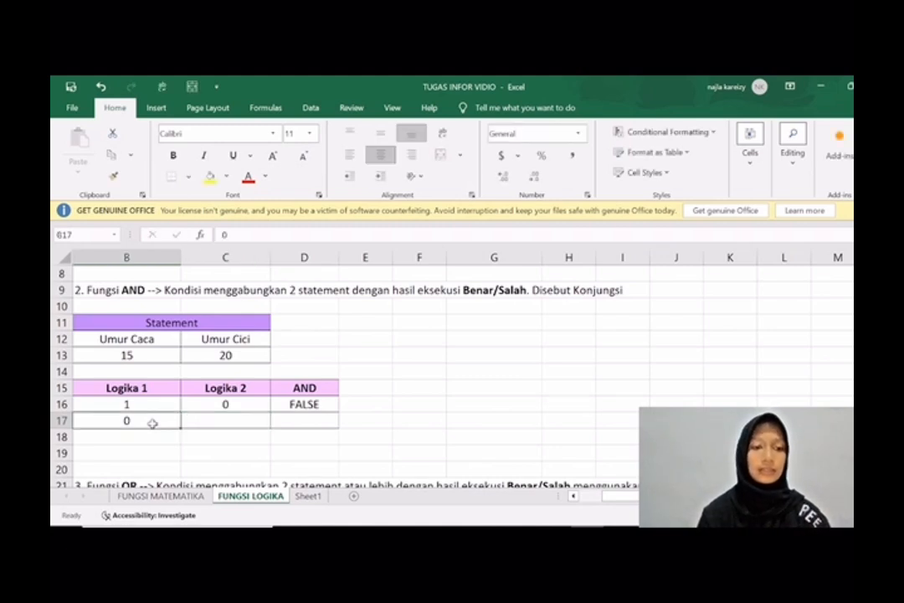
key(BackSpace)
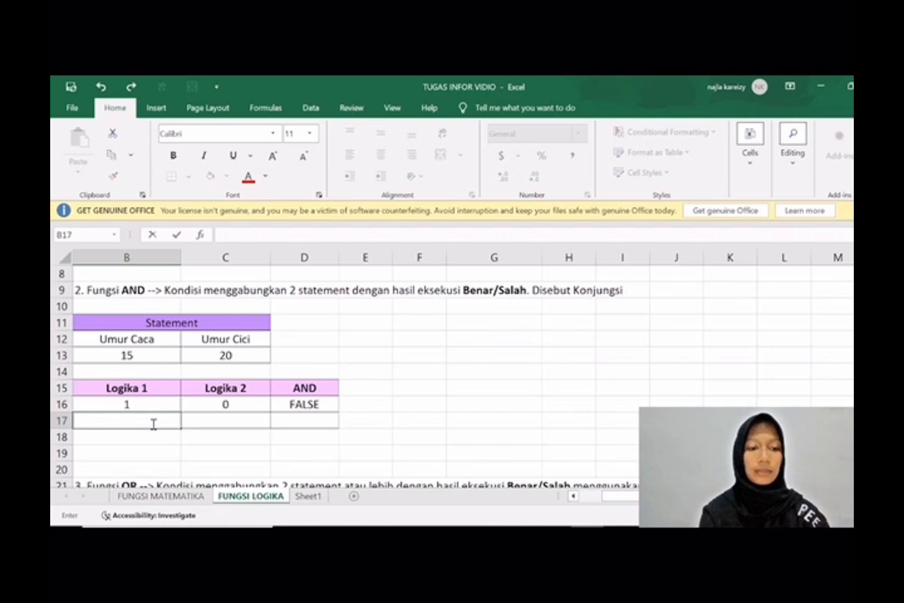
text(1)
key(Tab)
text(1)
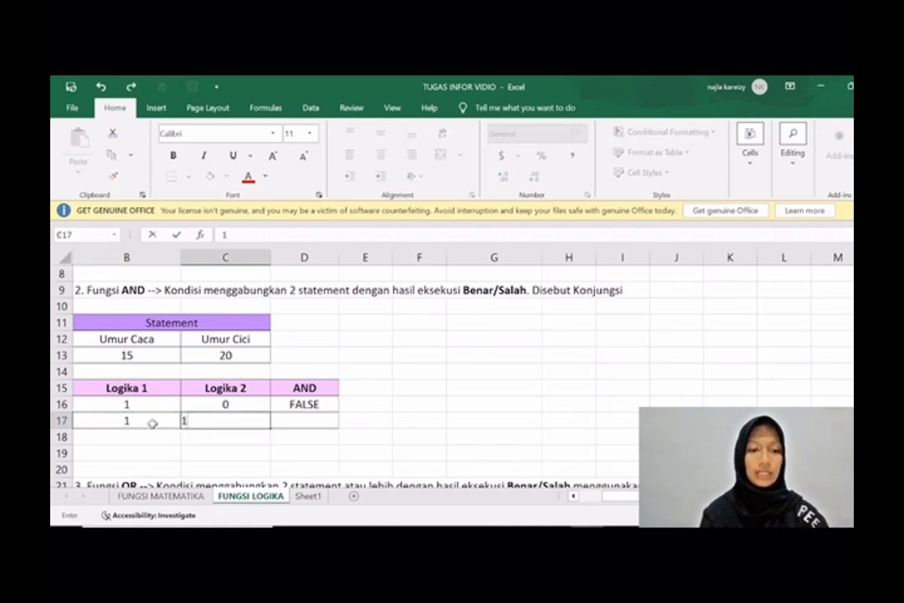
key(Tab)
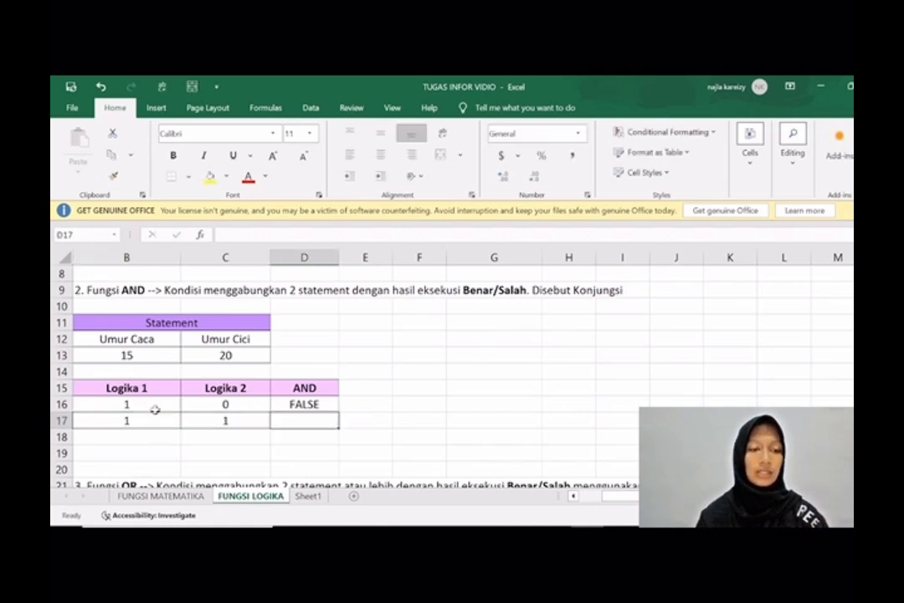
Enter the formula =AND(B13<C13,C13>B13) in the AND column's second row, D17.
text(=)
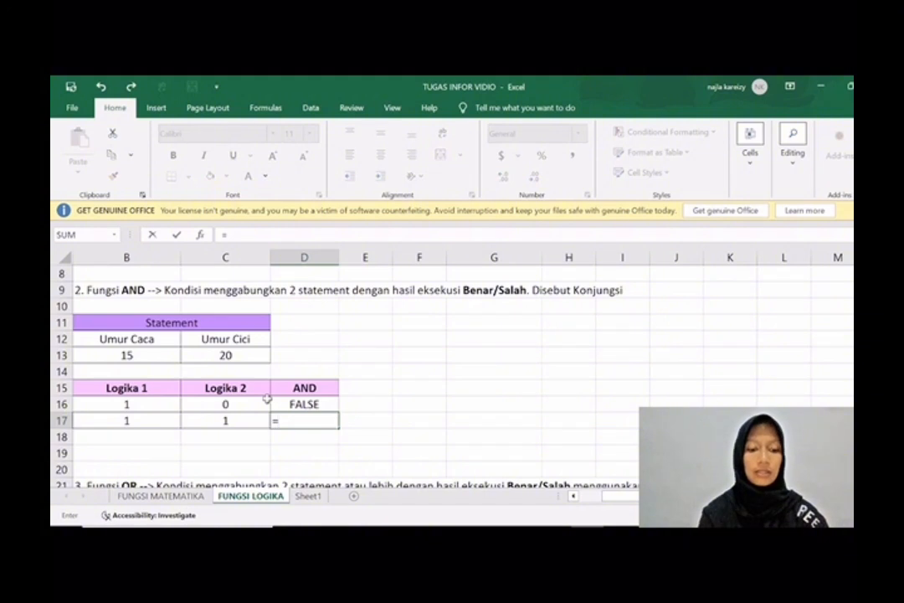
text(AND)
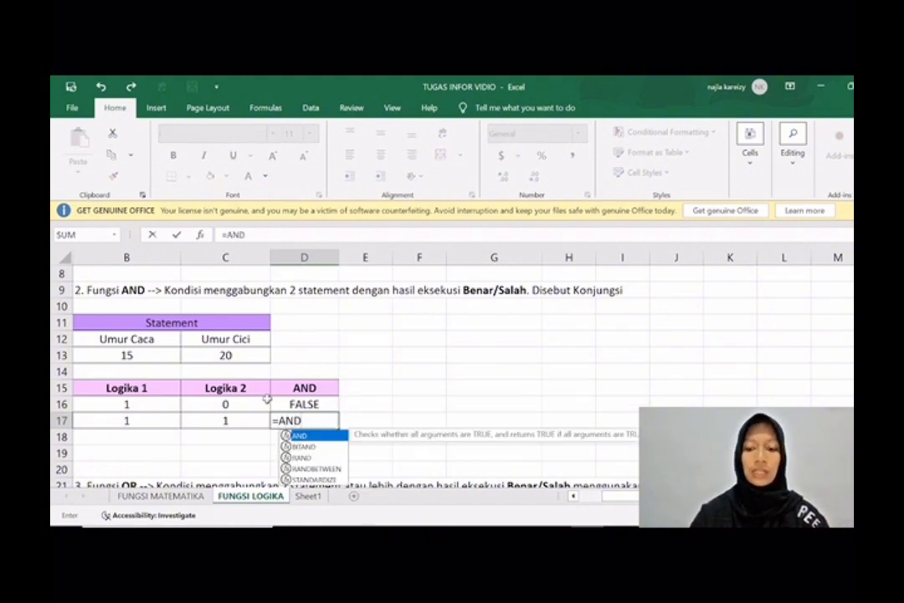
text(()
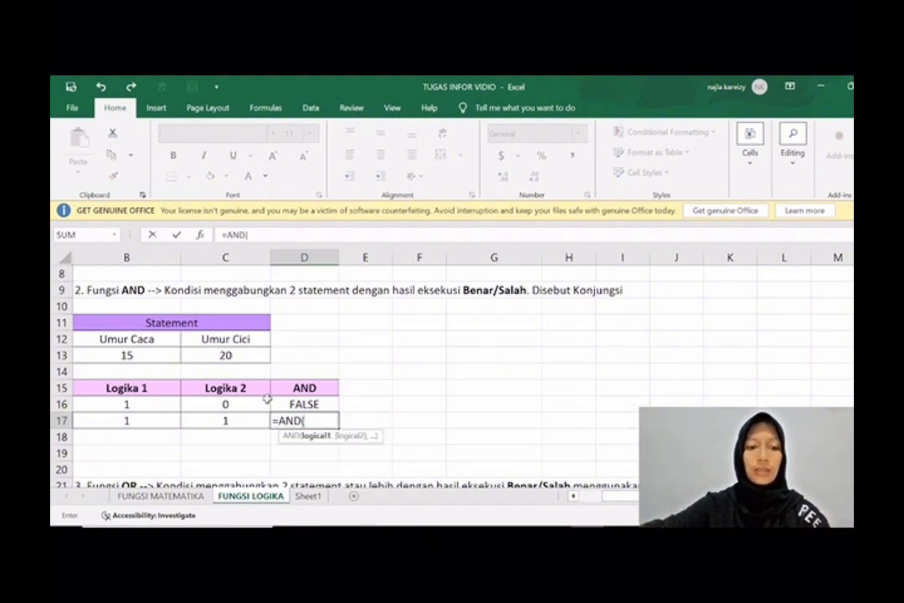
click(149, 357)
text(<)
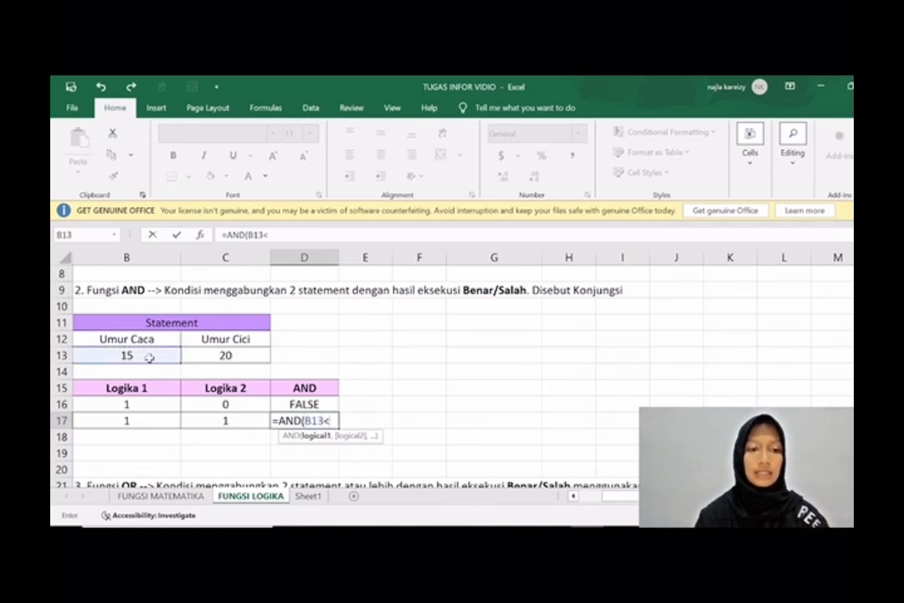
click(199, 360)
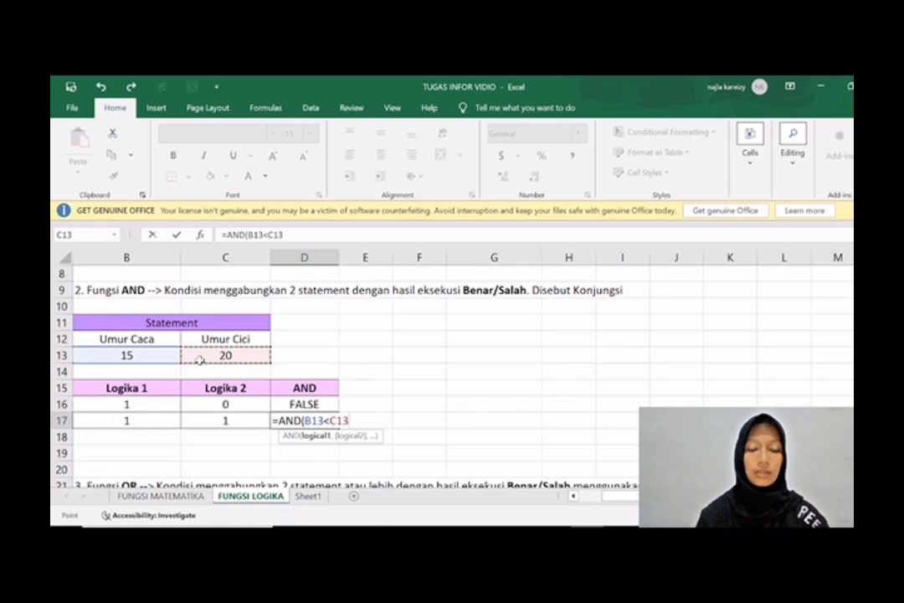
text(,)
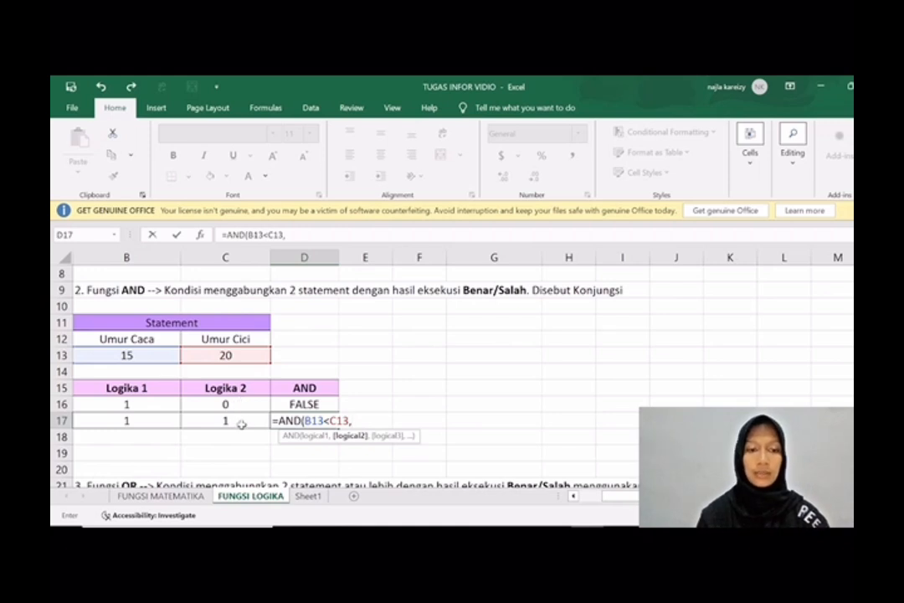
click(241, 357)
text(>)
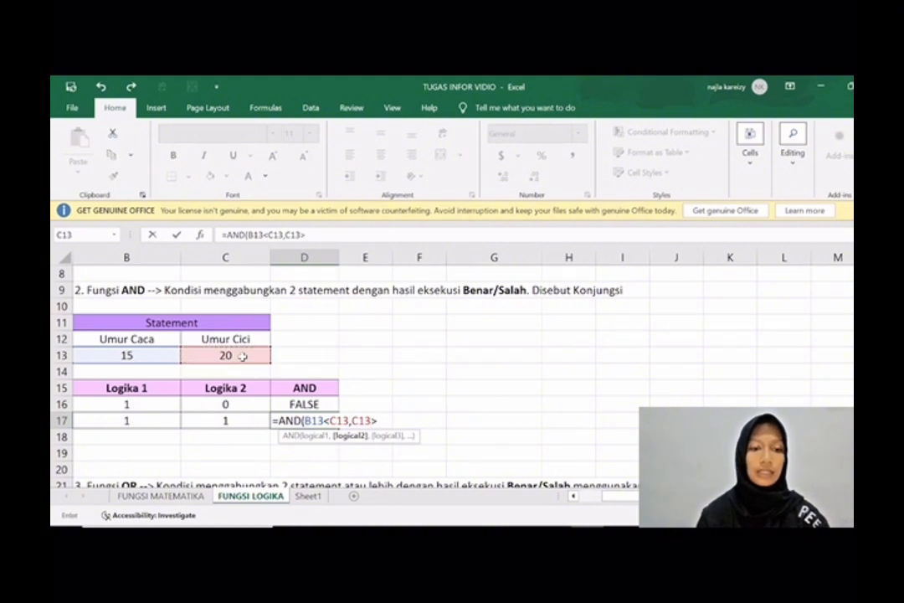
click(155, 356)
text())
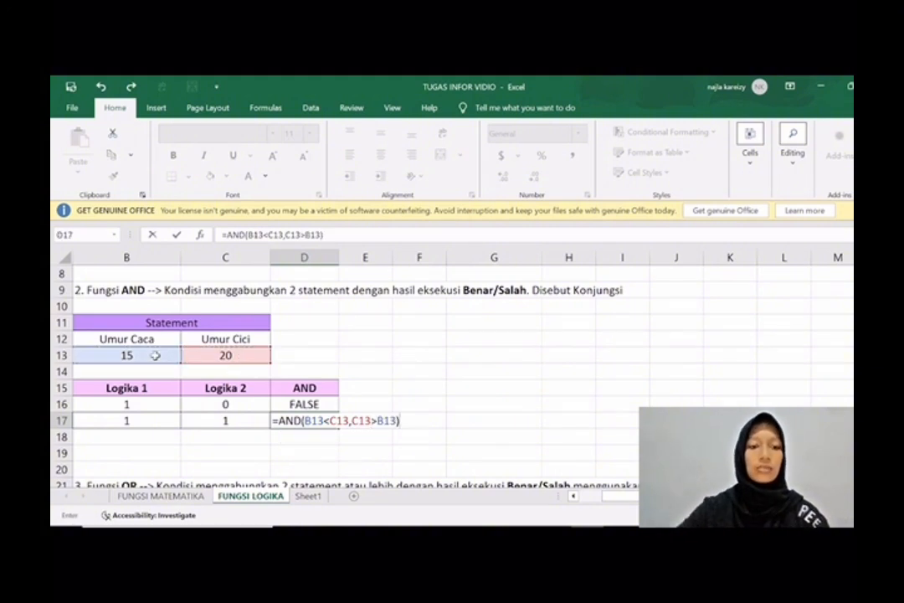
key(Return)
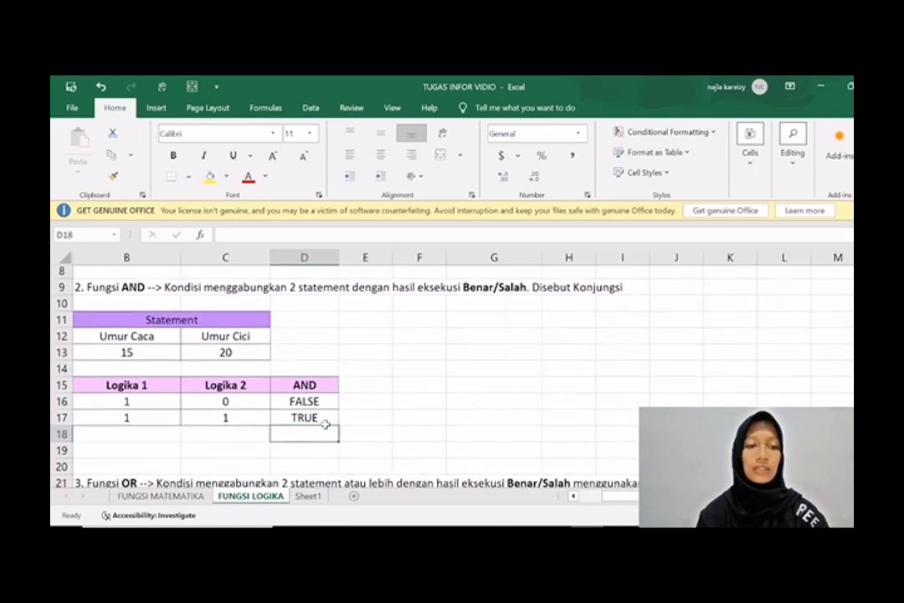
In the OR section's Statement table, enter "Umur" plus the first person's name in B24.
scroll(325, 424, down, 4)
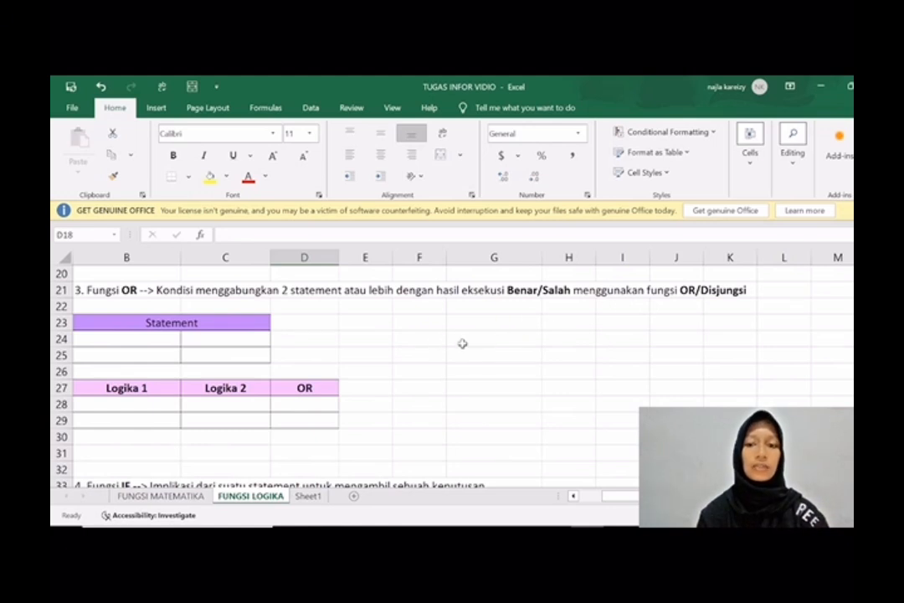
click(172, 341)
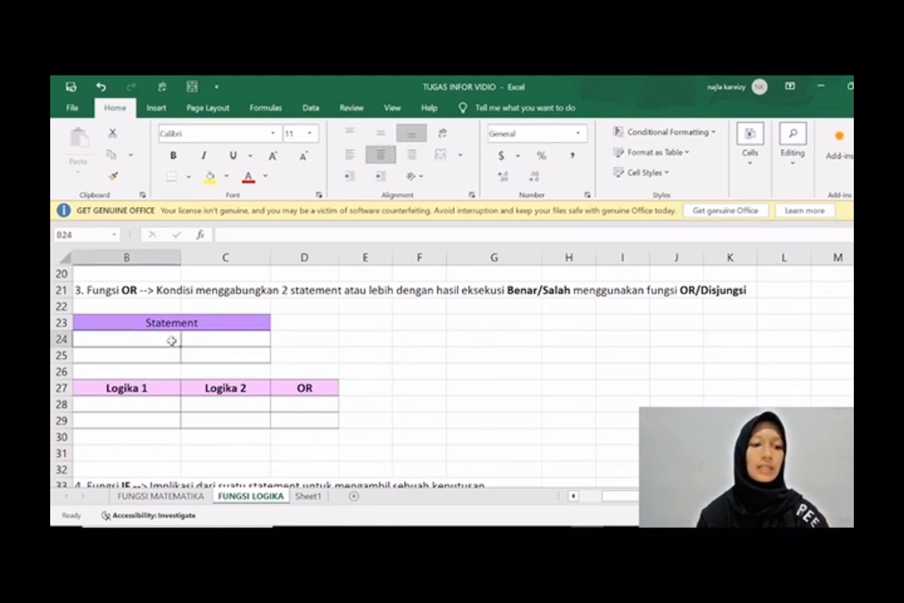
text(u)
key(BackSpace)
text(Umur)
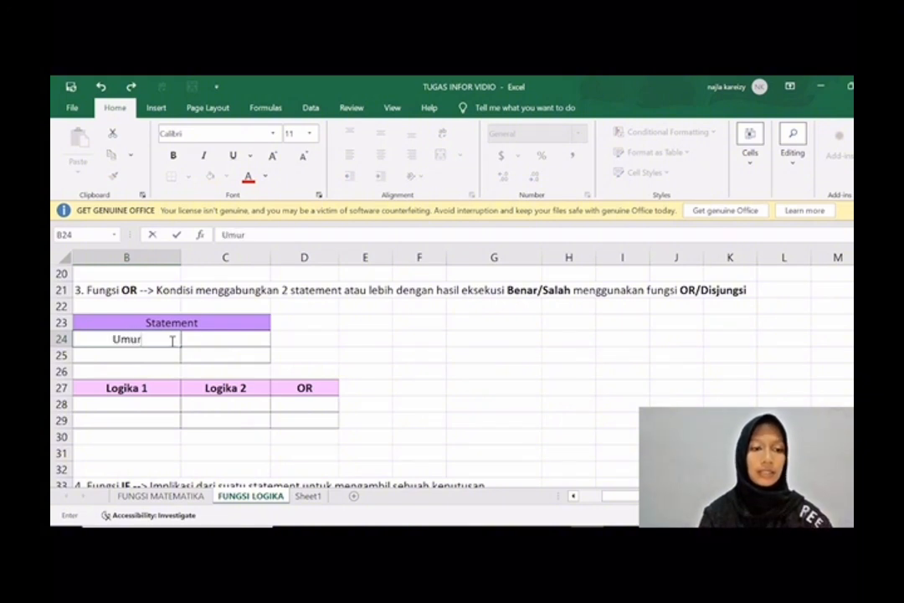
text( Najla)
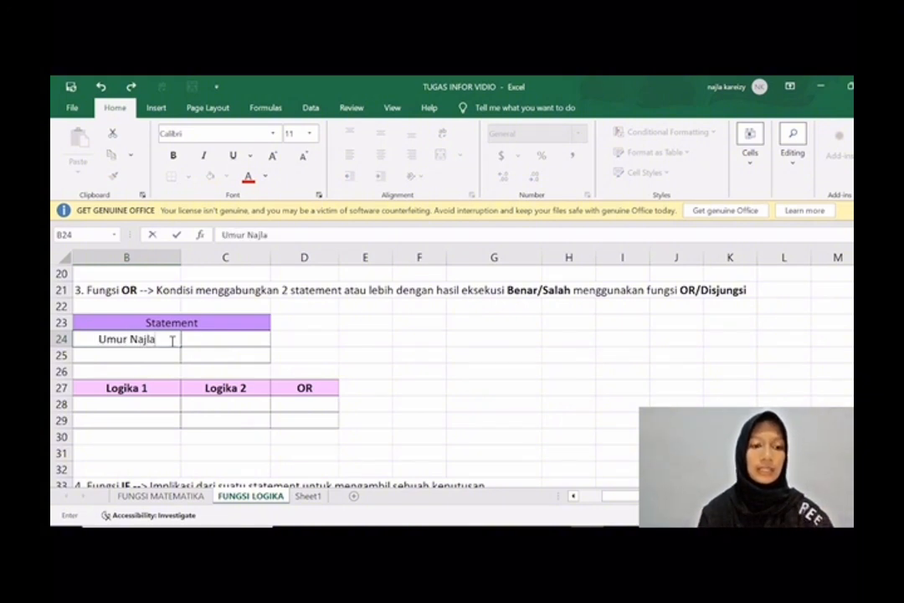
key(Tab)
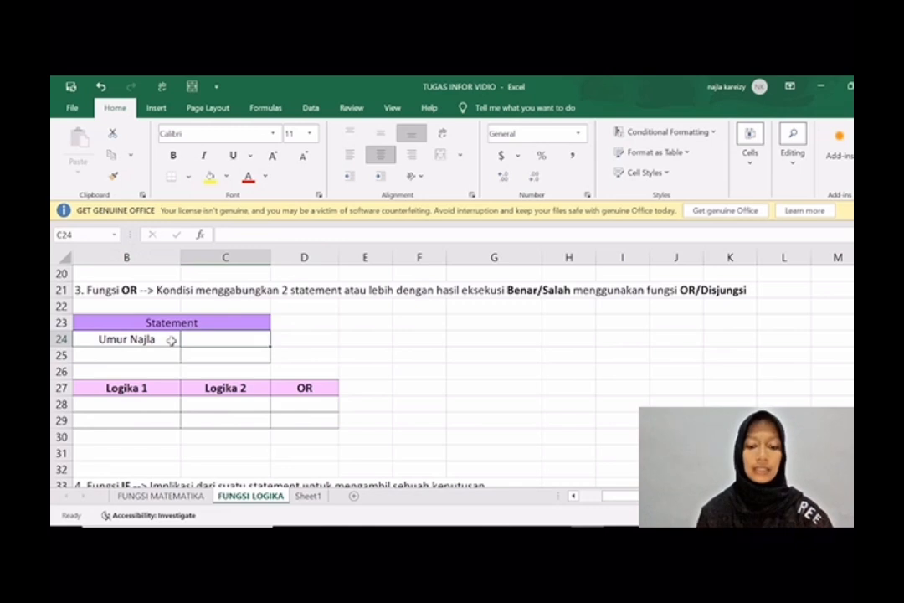
In the OR section's Statement table, enter "Umur" plus the second person's name in C24.
text(Umur)
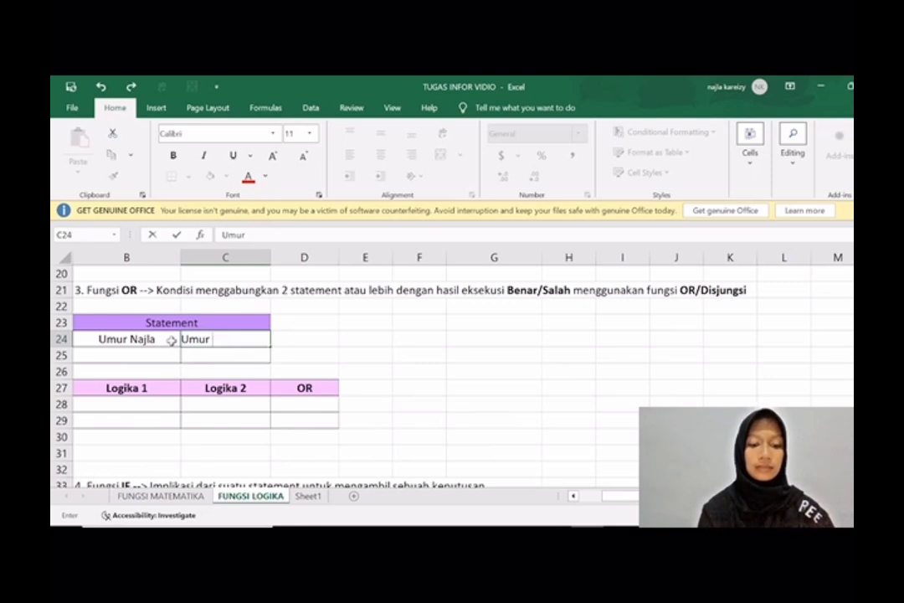
text(Cinta)
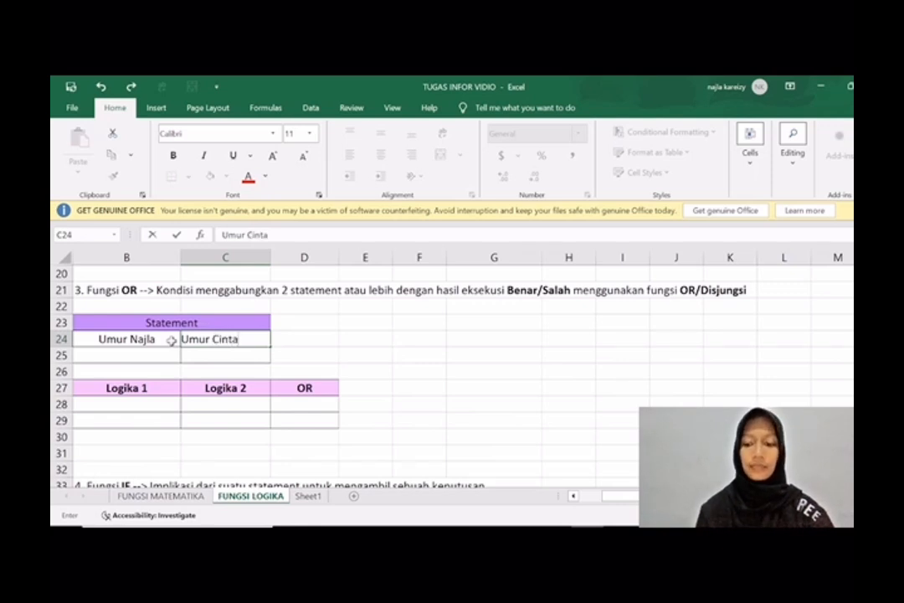
key(Return)
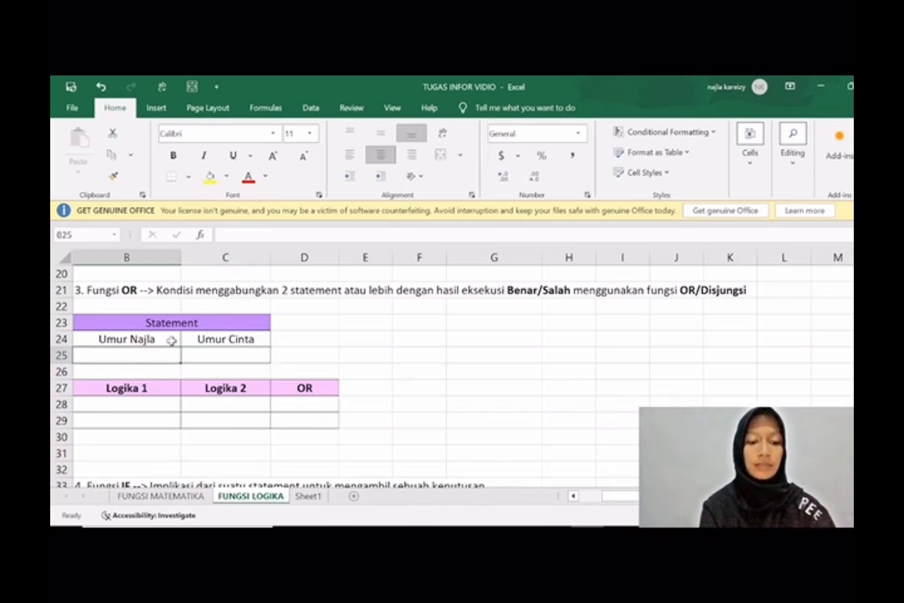
Fill in the two ages in the OR section's Statement table: 17 in B25 and 6 in C25.
text(17)
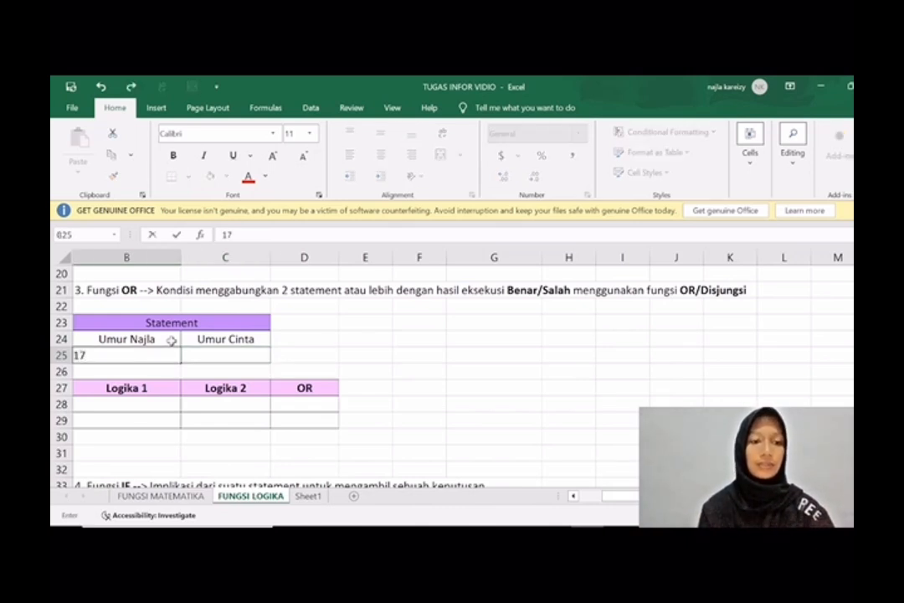
key(Tab)
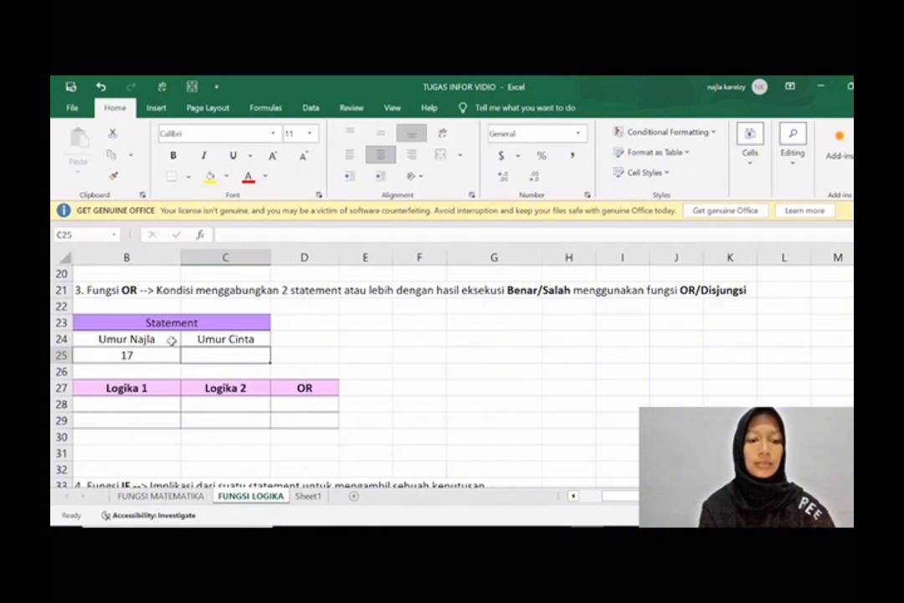
text(6)
key(Return)
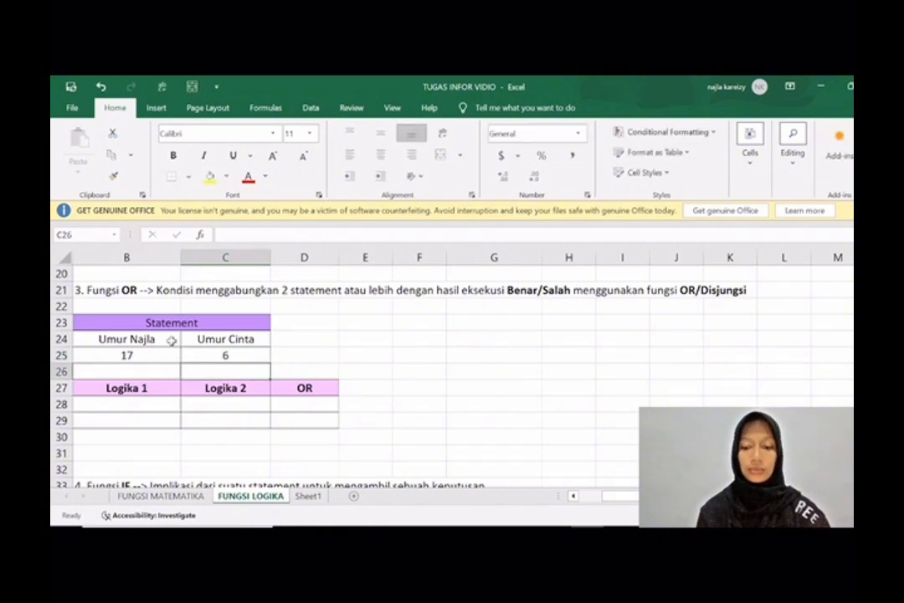
In the first row of the OR logic table, enter 0 for Logika 1 in B28 and 0 for Logika 2 in C28.
click(149, 402)
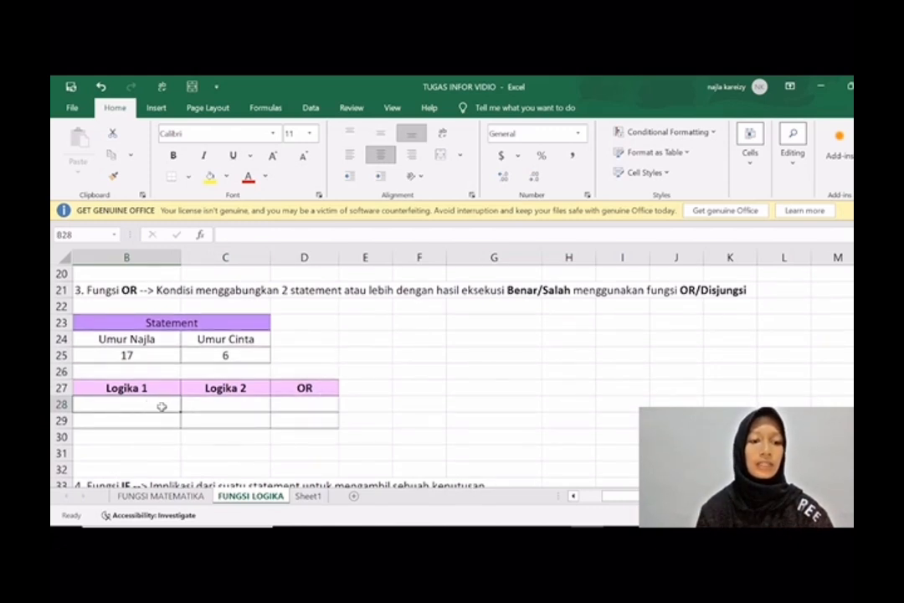
text(0)
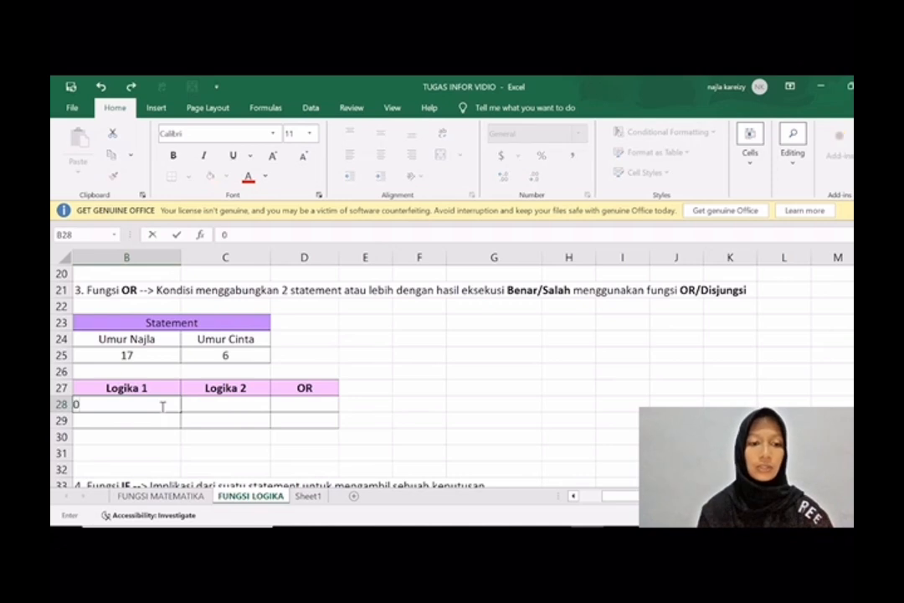
key(Tab)
text(0)
key(Tab)
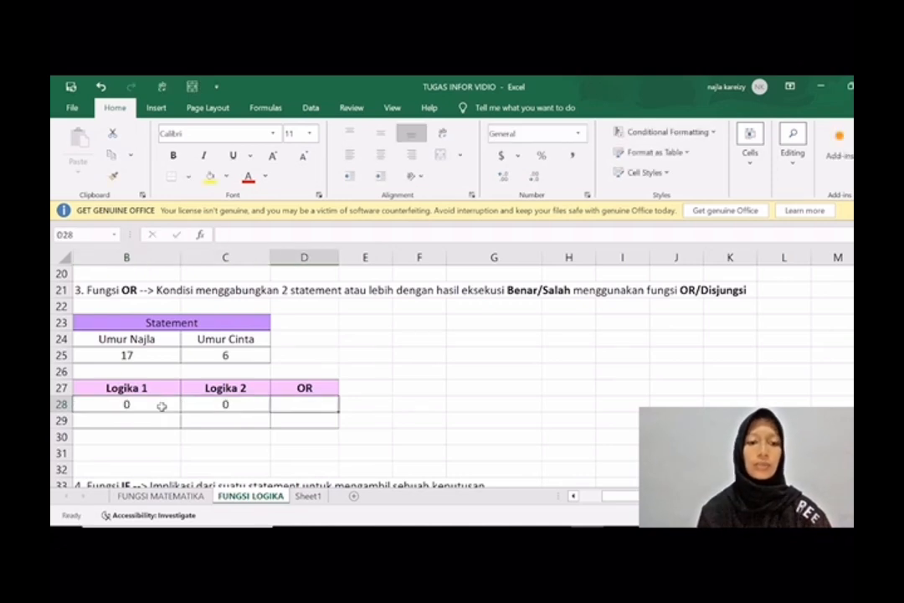
Enter the formula =OR(B25=C25,C25>B25) in the OR column's first row, D28.
text(=)
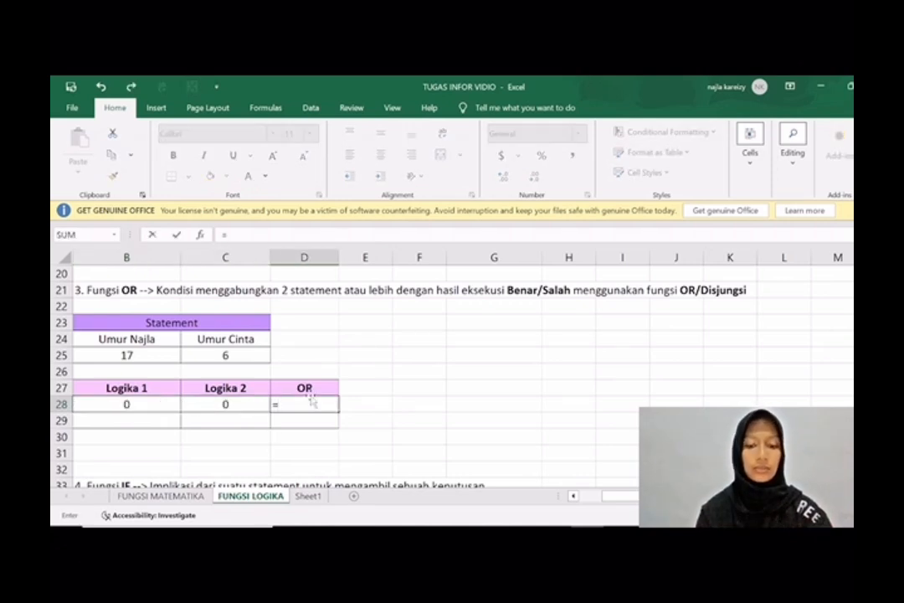
text(OR()
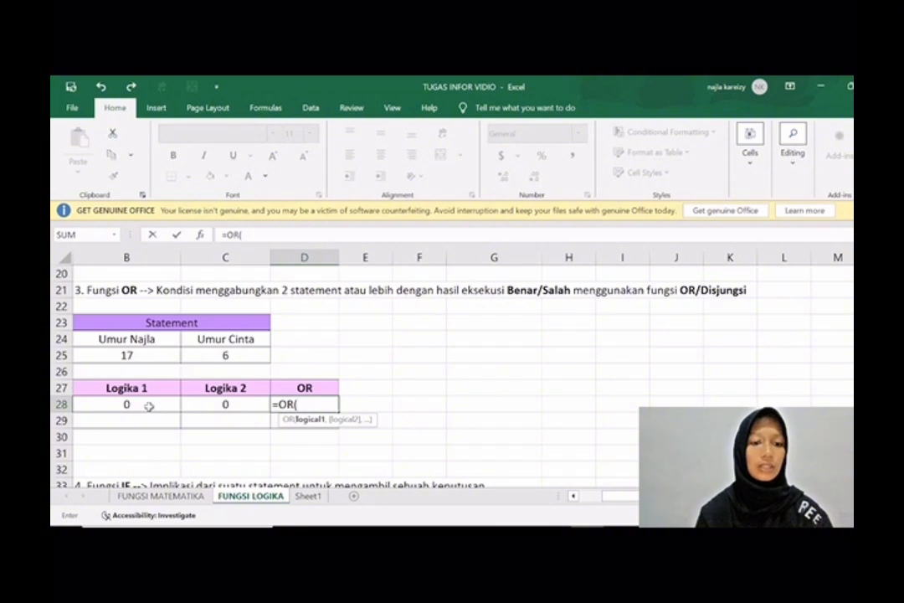
click(117, 356)
text(=)
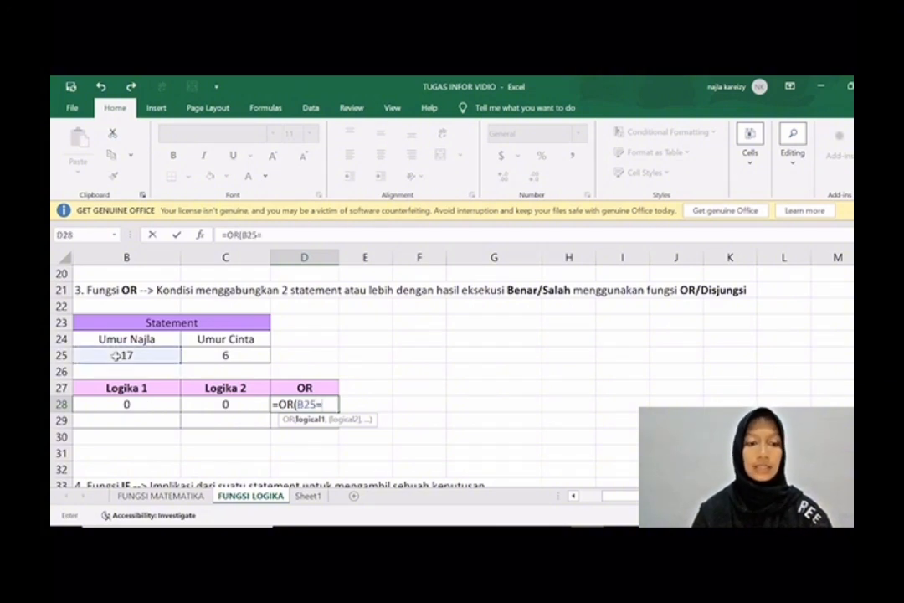
click(200, 355)
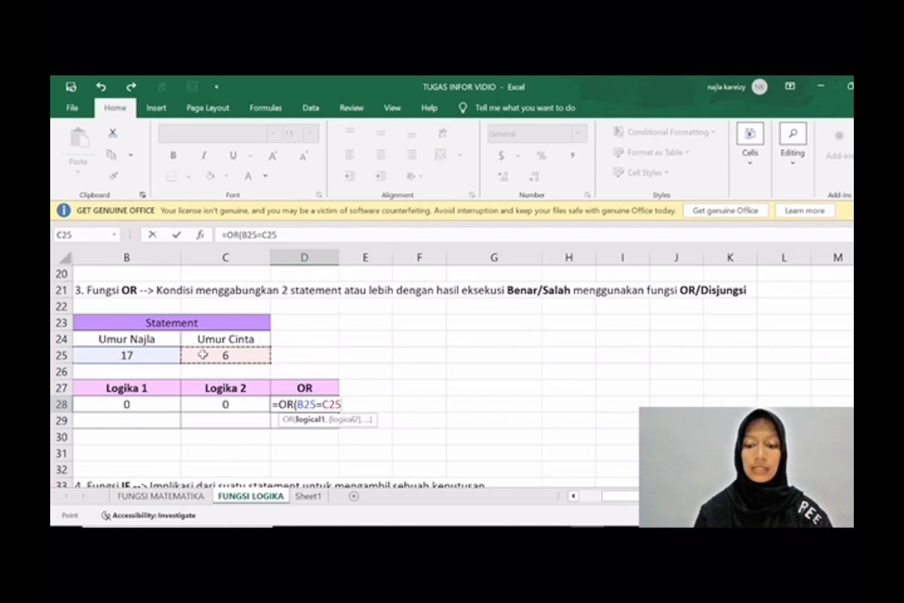
text(,)
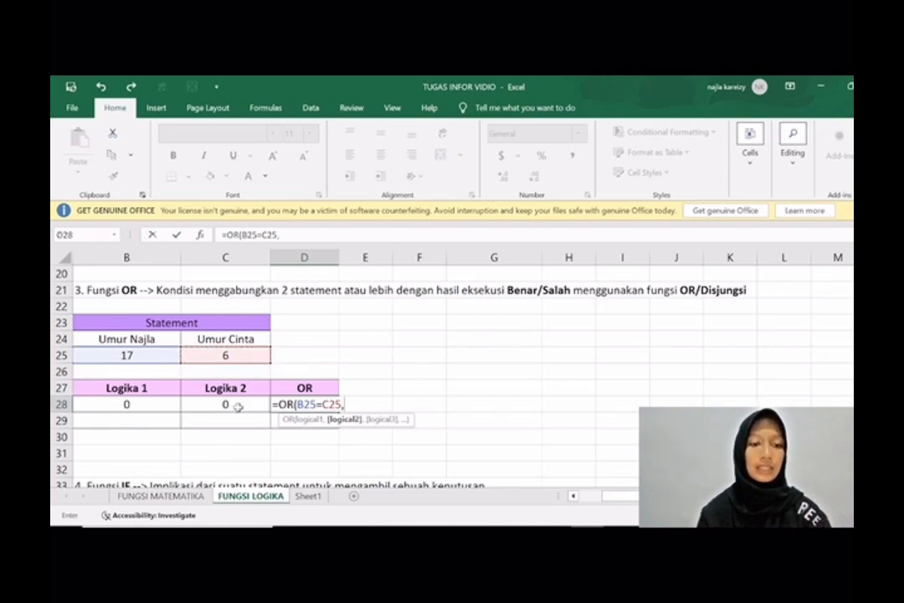
click(241, 356)
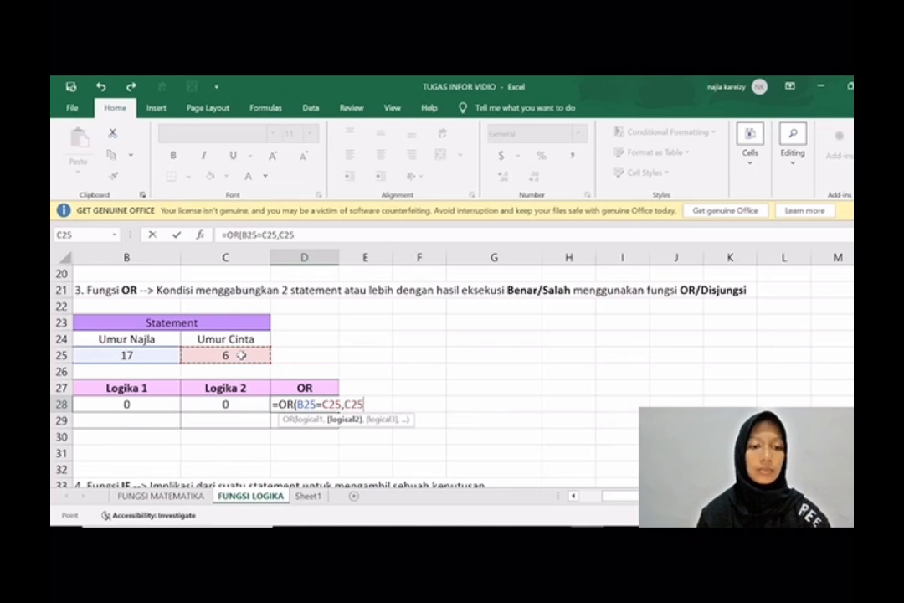
text(>)
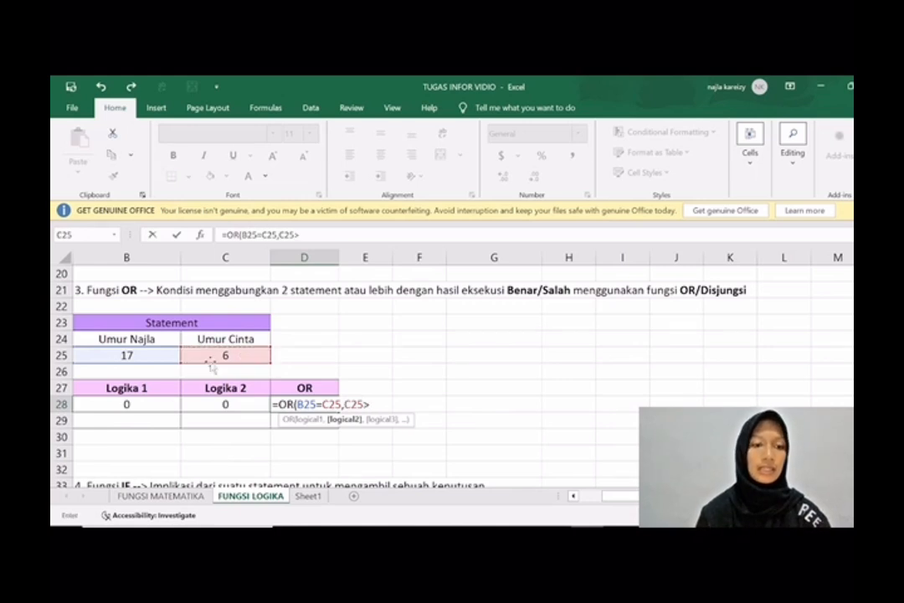
click(169, 356)
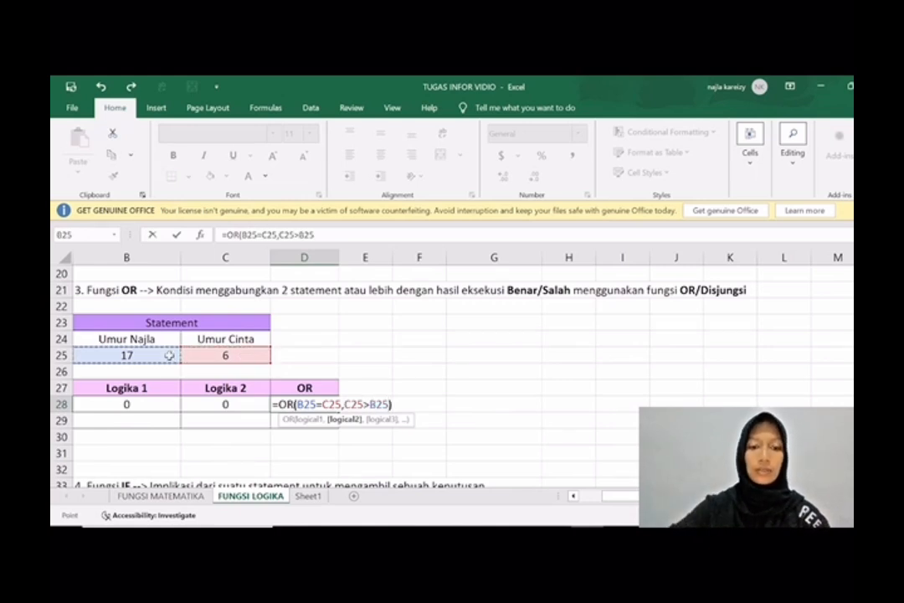
text())
key(Return)
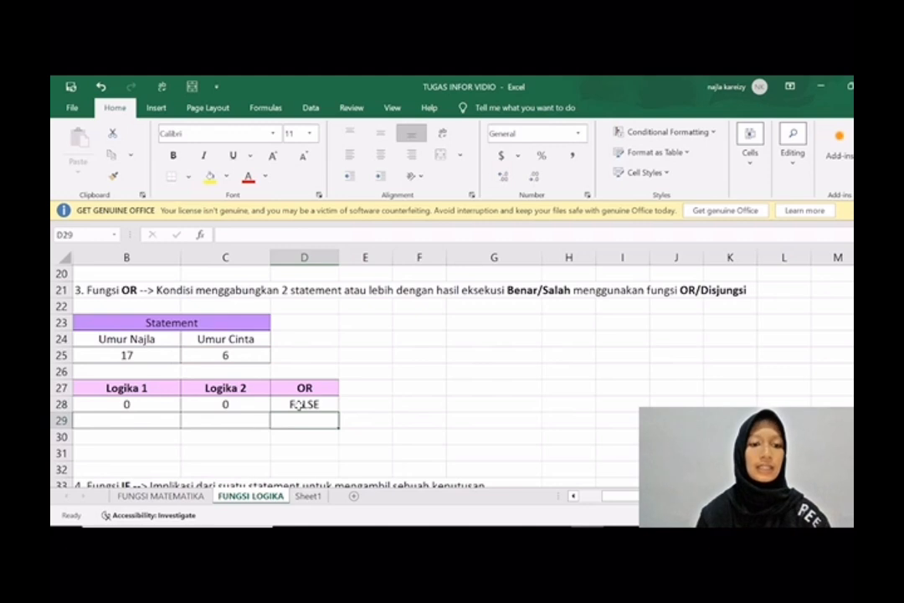
In the second row of the OR logic table, enter 0 for Logika 1 in B29 and 1 for Logika 2 in C29.
scroll(301, 403, up, 1)
click(155, 441)
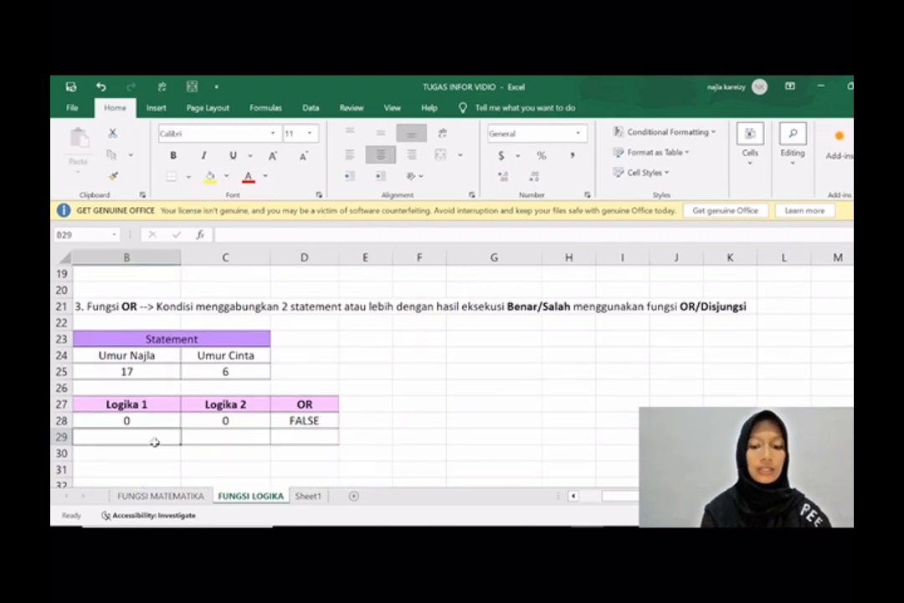
text(0)
key(Tab)
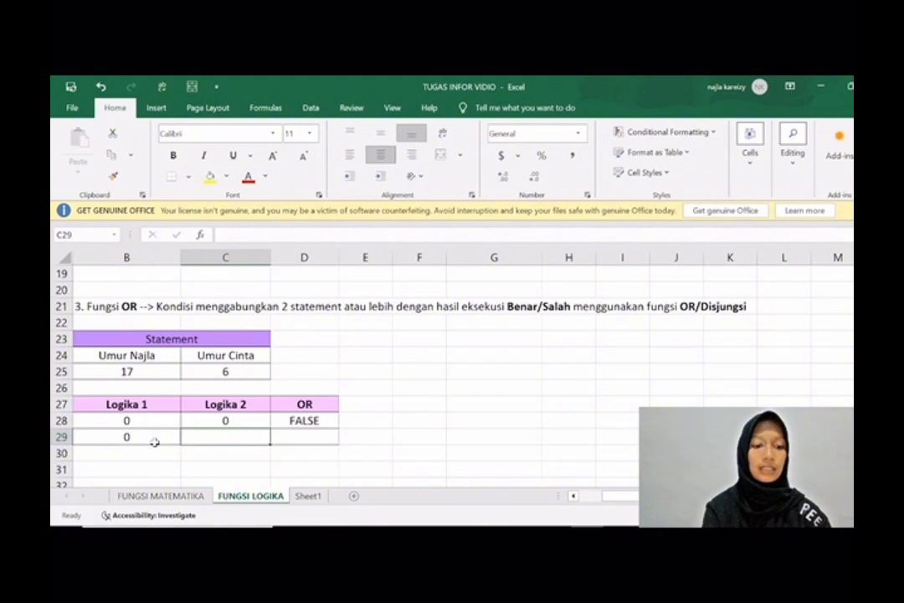
text(1)
key(Tab)
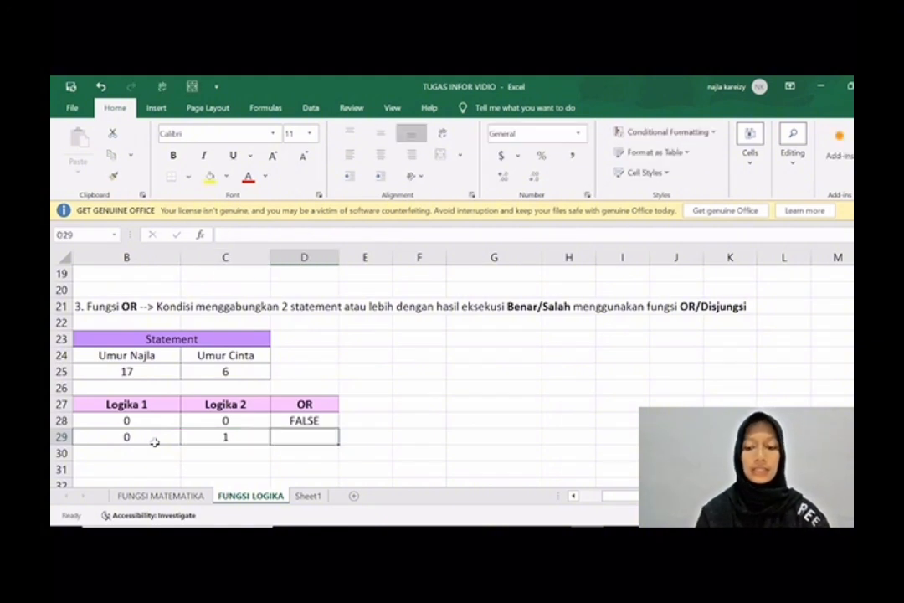
Enter the formula =OR(B25<C25,C25<B25) in the OR column's second row, D29.
text(=OR)
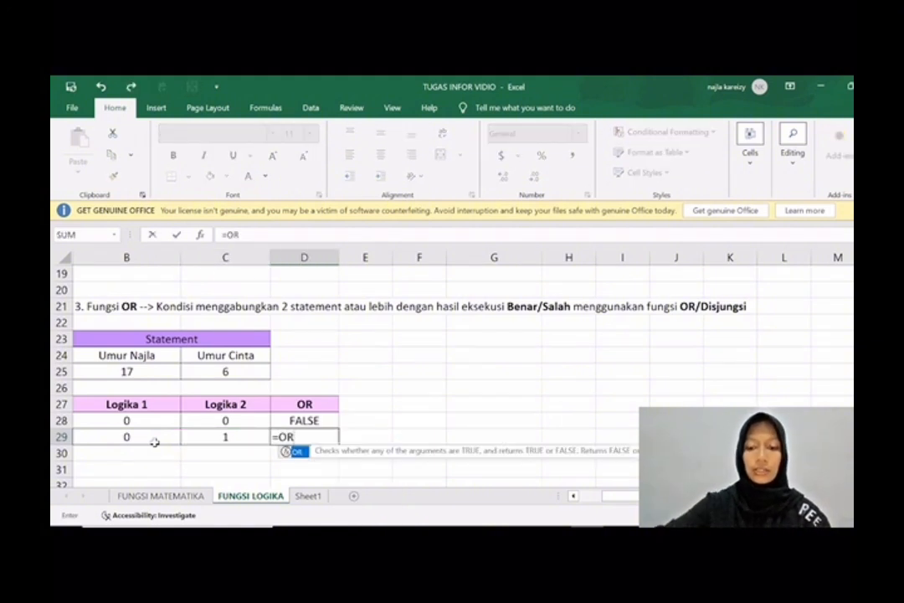
text(()
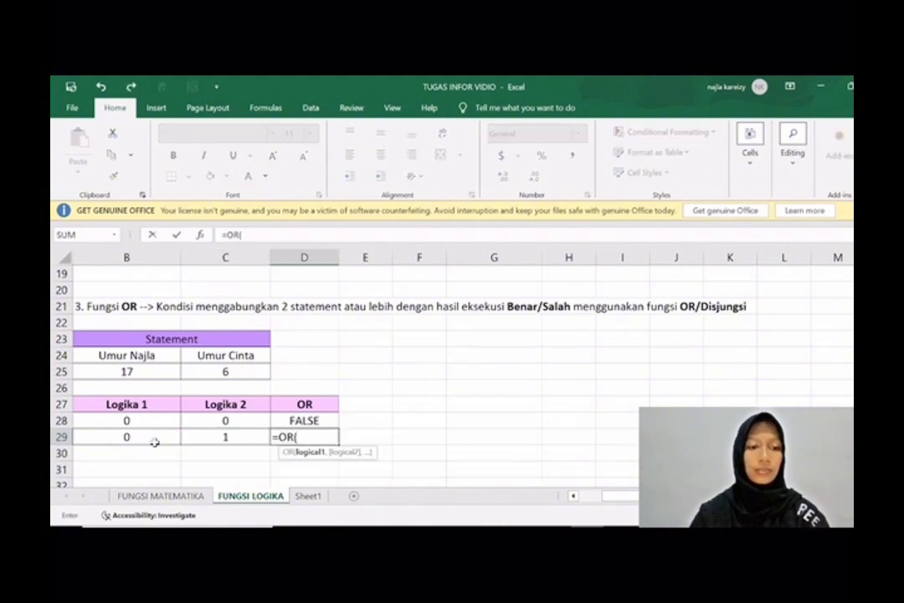
click(132, 372)
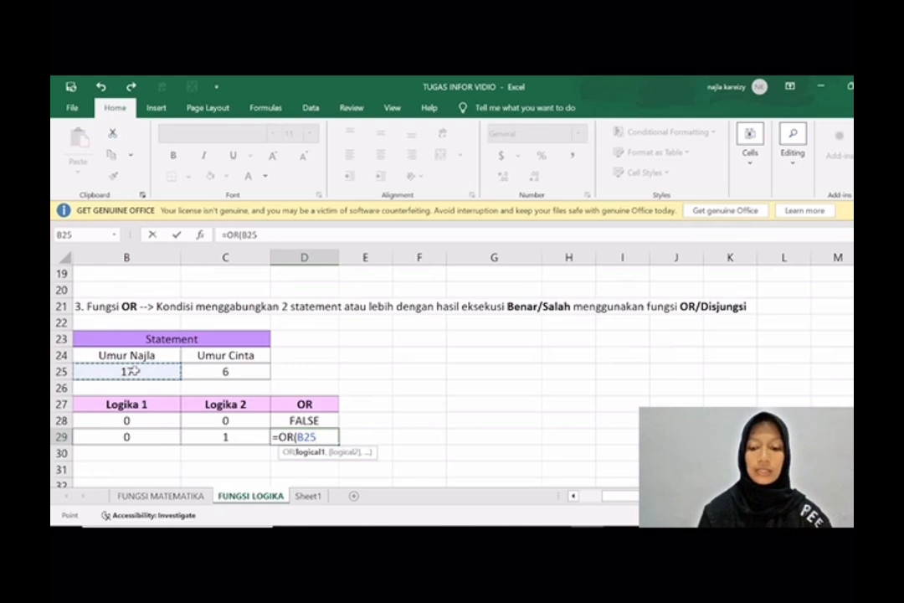
text(<)
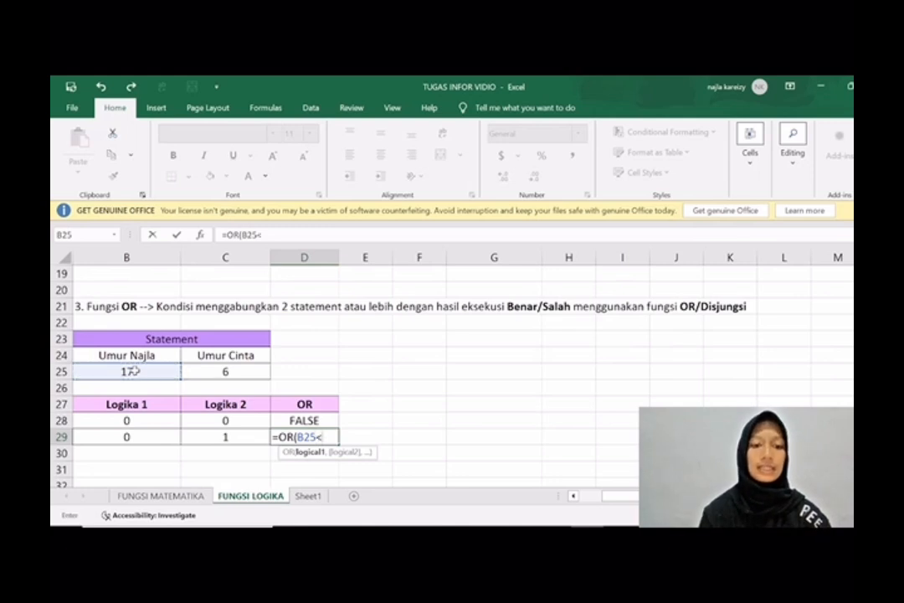
click(225, 372)
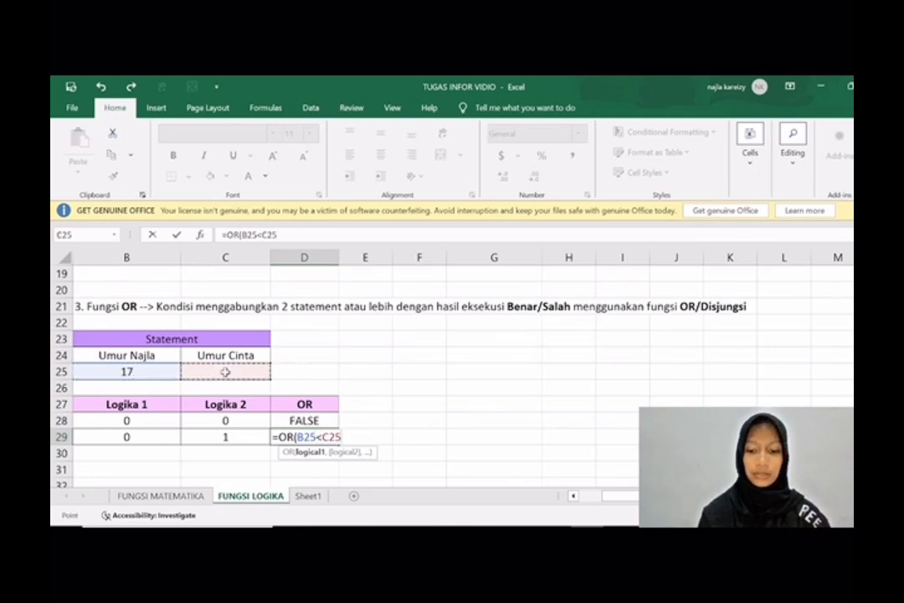
text(,)
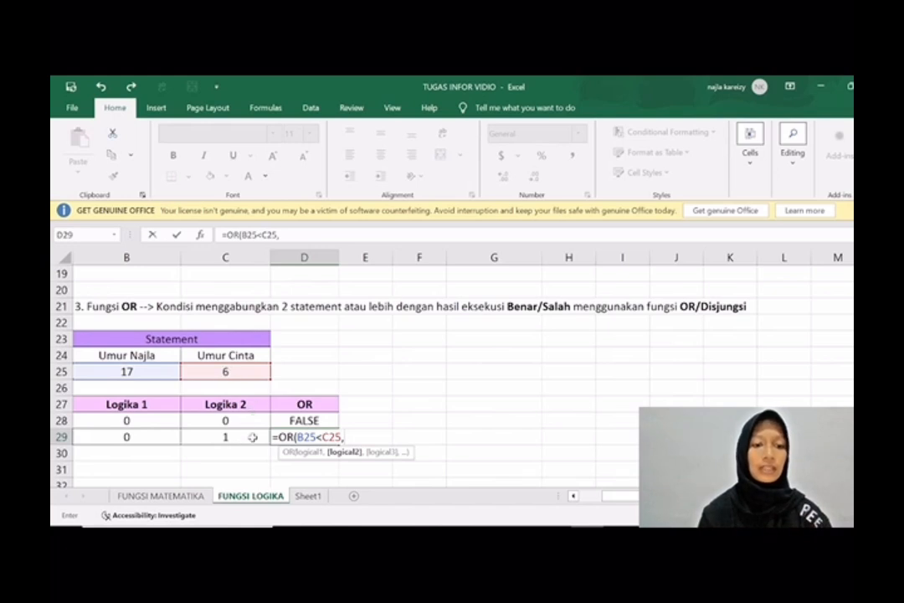
click(257, 371)
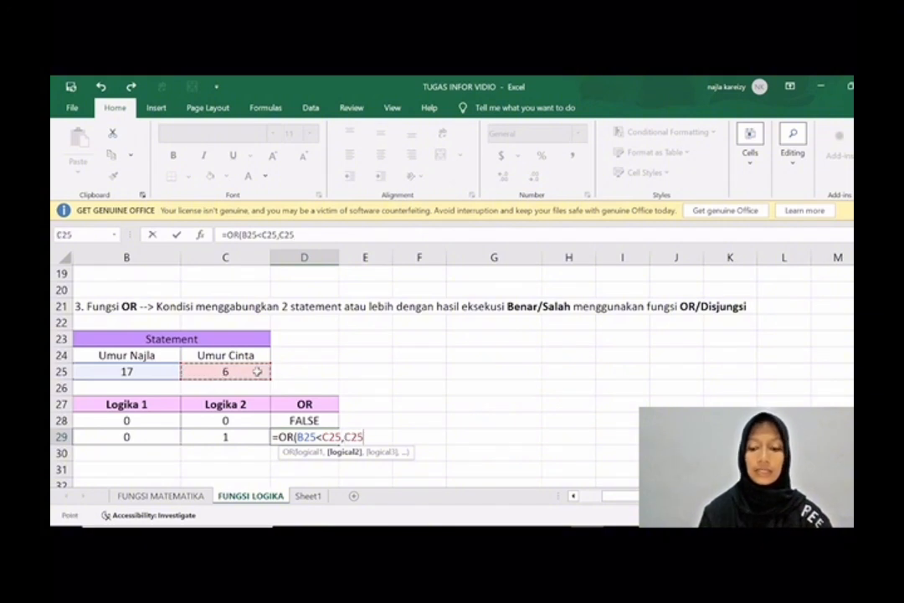
text(<)
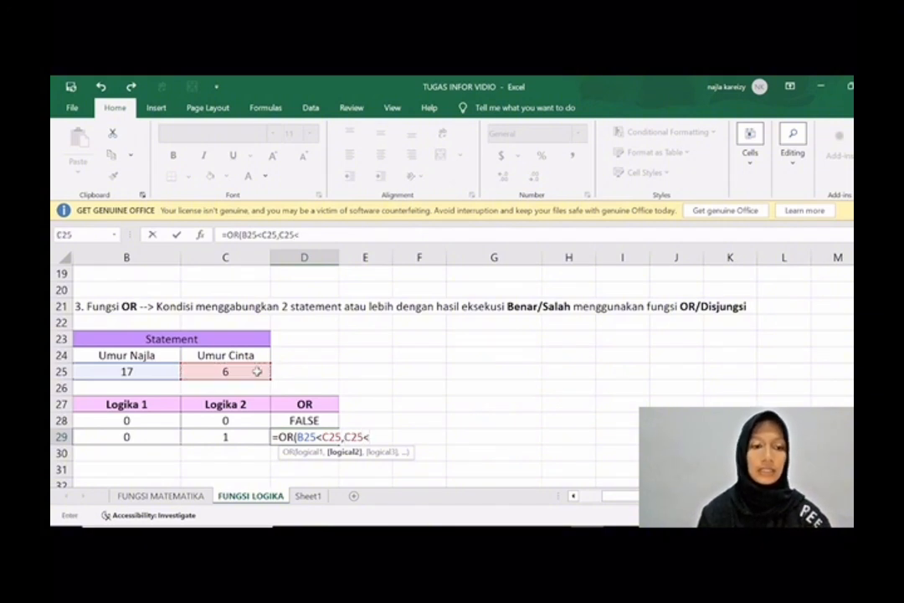
click(160, 370)
text())
key(Return)
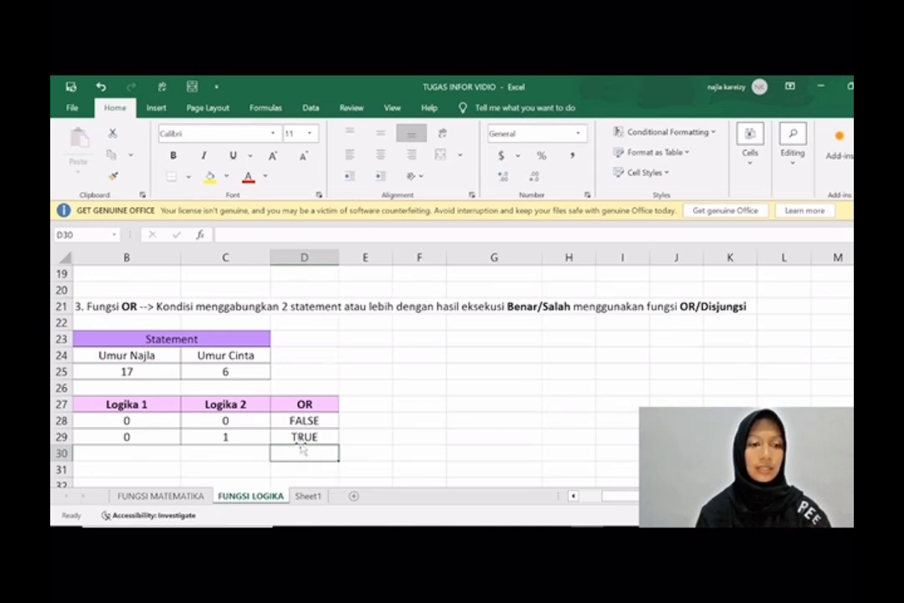
Examine the IF section's student table and the formula behind the first NO. ABSEN number in A36.
scroll(304, 450, down, 1)
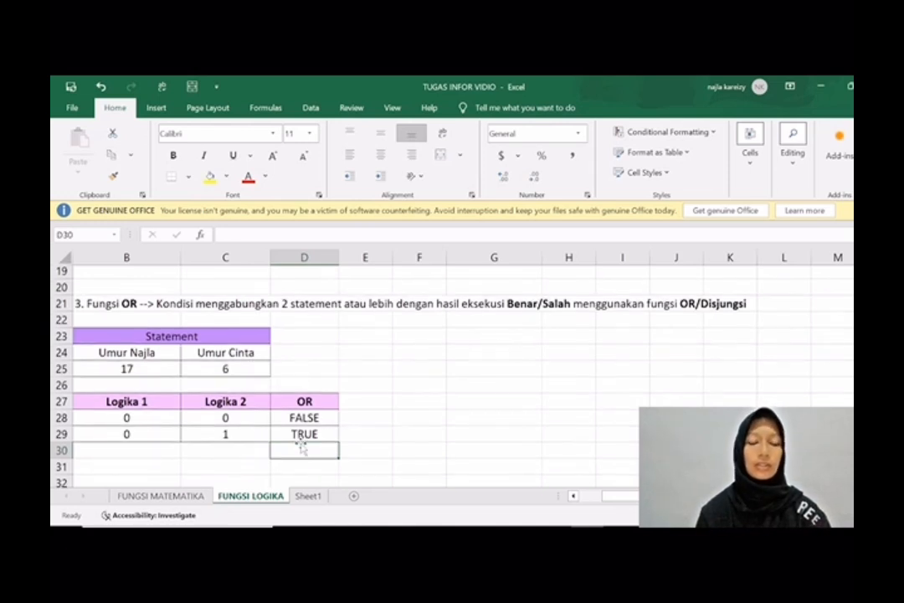
scroll(304, 450, down, 2)
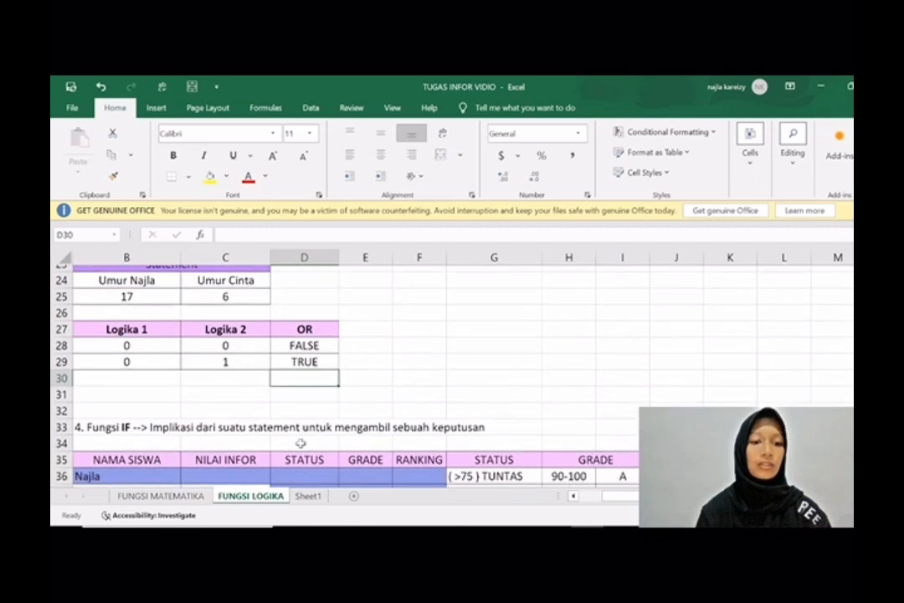
scroll(300, 444, down, 3)
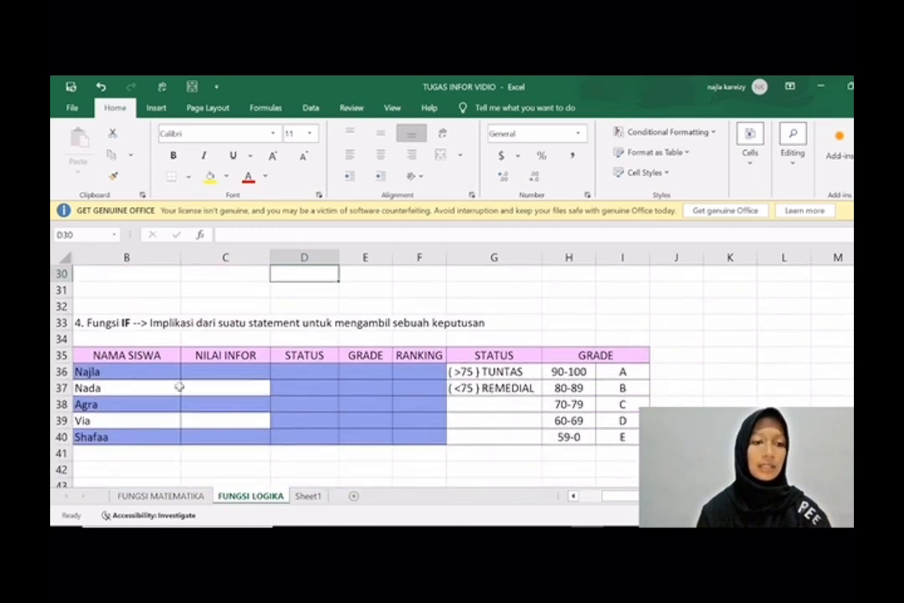
scroll(202, 328, left, 2)
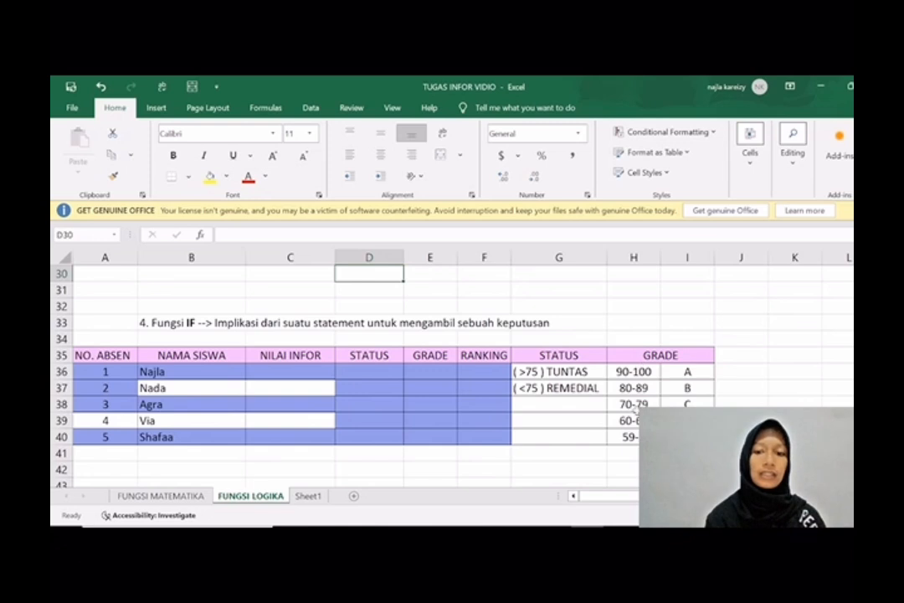
click(128, 371)
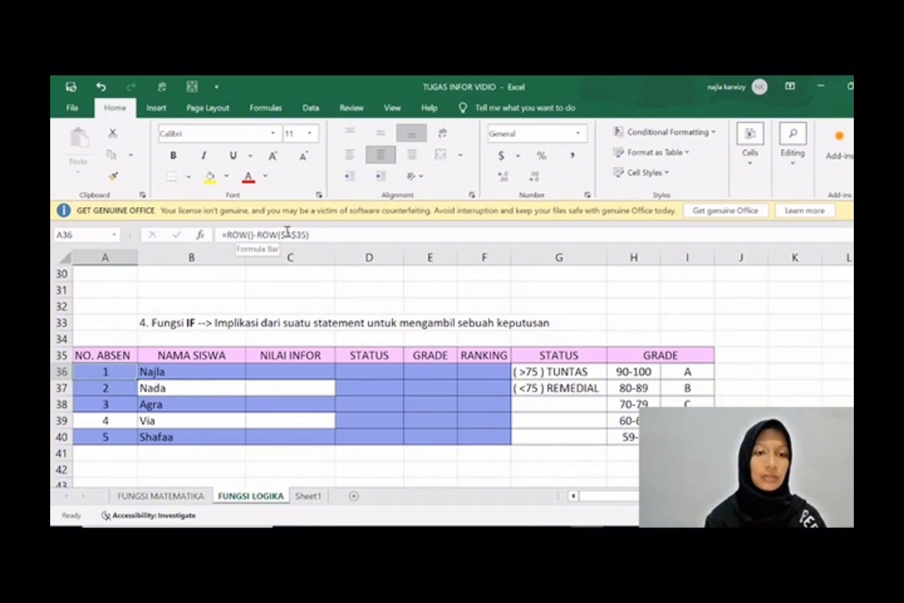
Examine the student entries in the NAMA SISWA column of the IF table, from B36 downward.
click(197, 371)
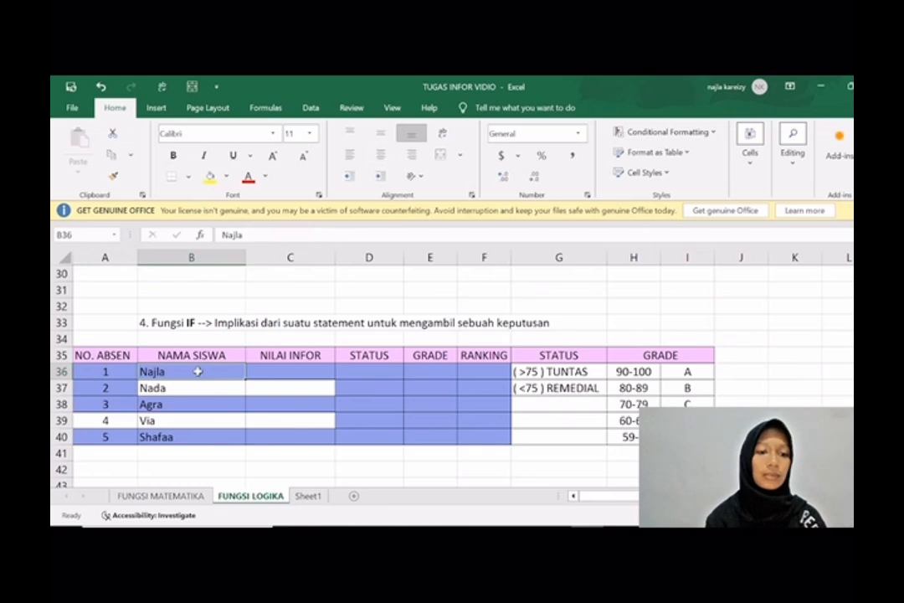
key(Down)
key(Down)
key(Down)
key(Down)
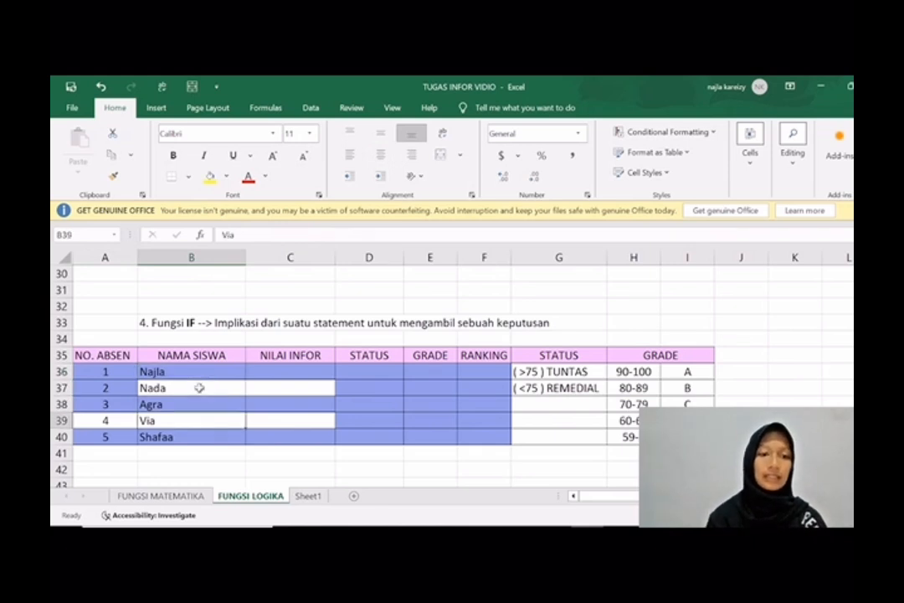
key(Up)
key(Up)
key(Up)
key(Up)
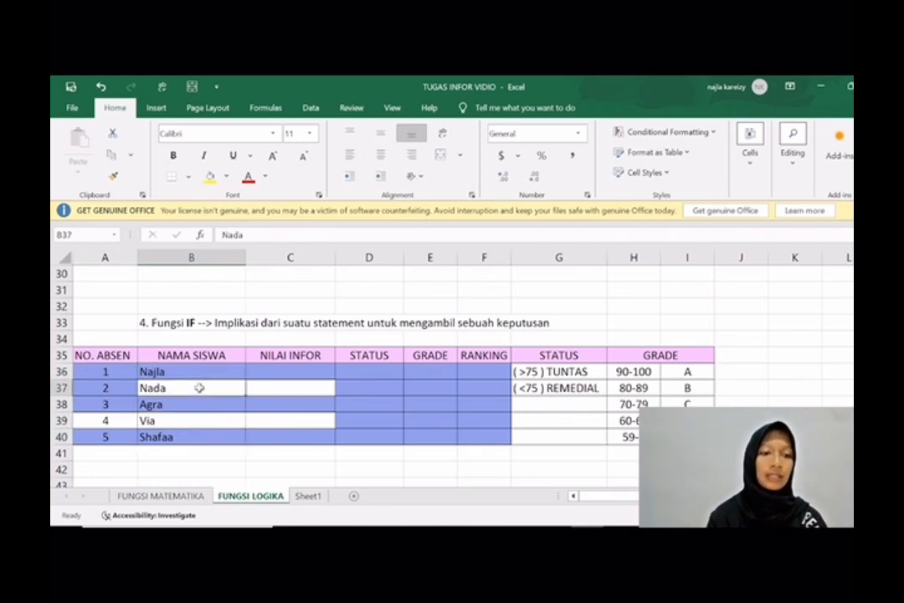
Fill the NILAI INFOR column, C36 to C40, with the scores 100, 85, 76, 44 and 15.
click(262, 373)
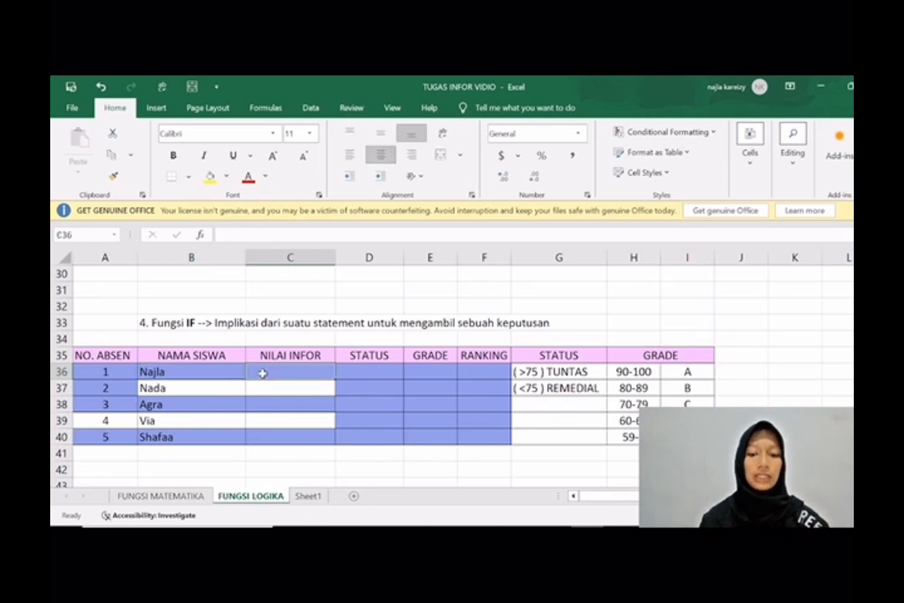
text(100)
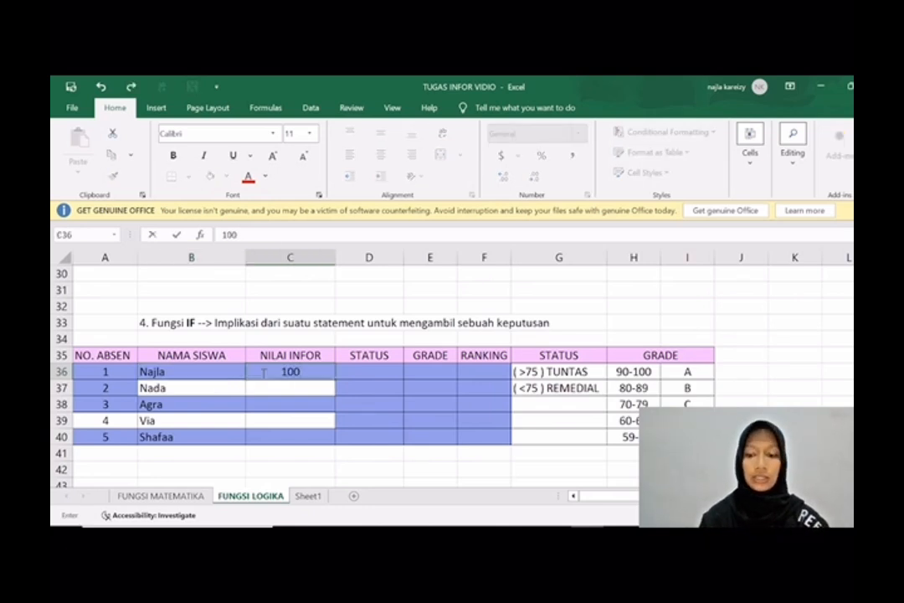
key(Return)
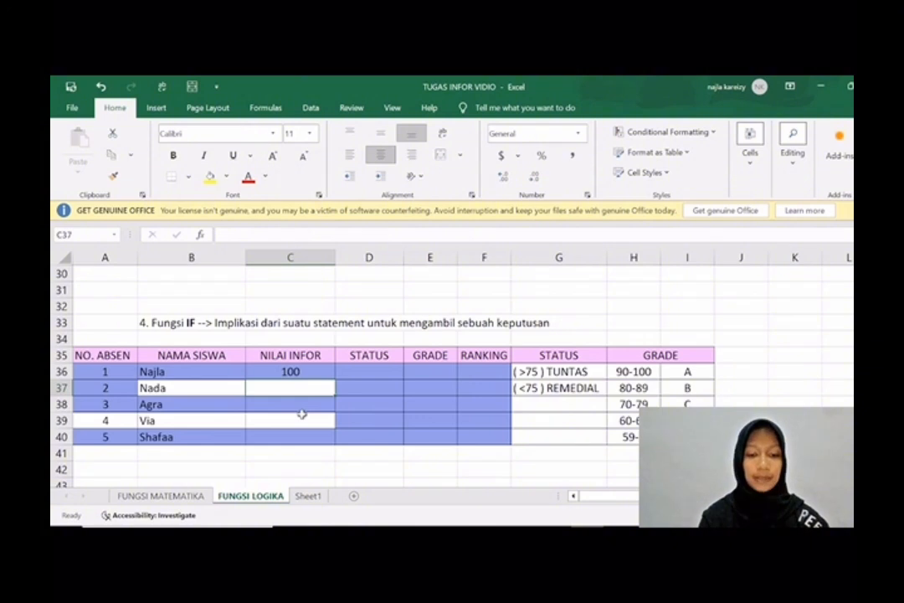
text(85)
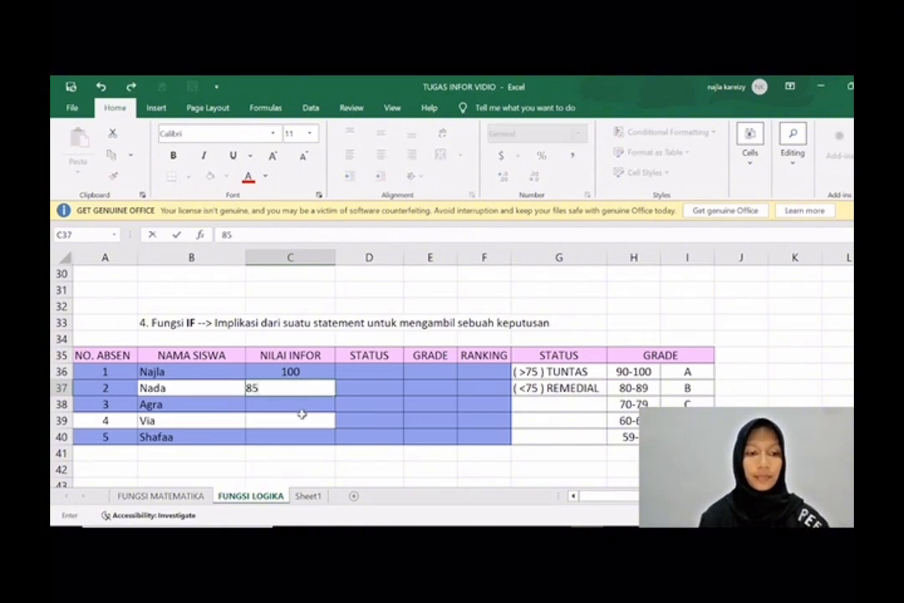
key(Return)
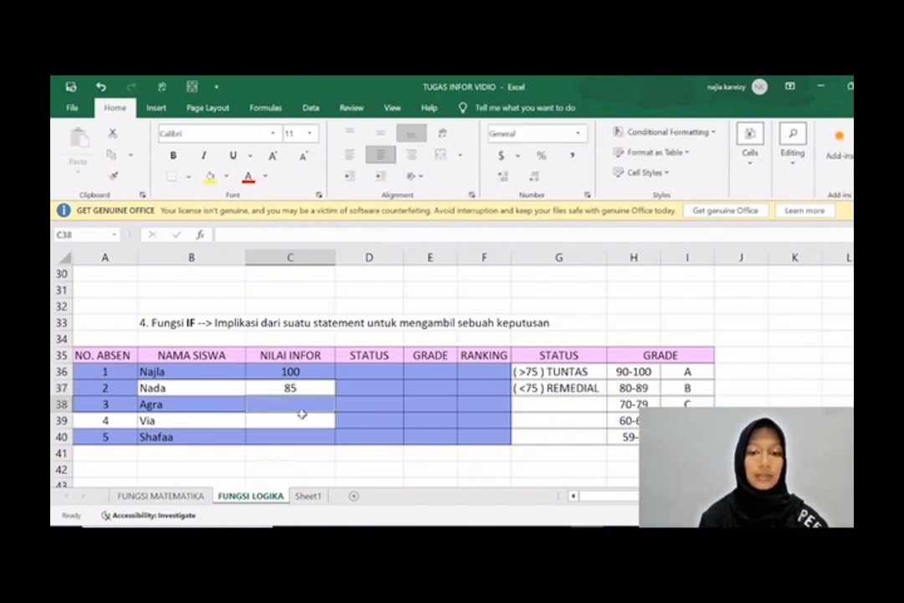
text(76)
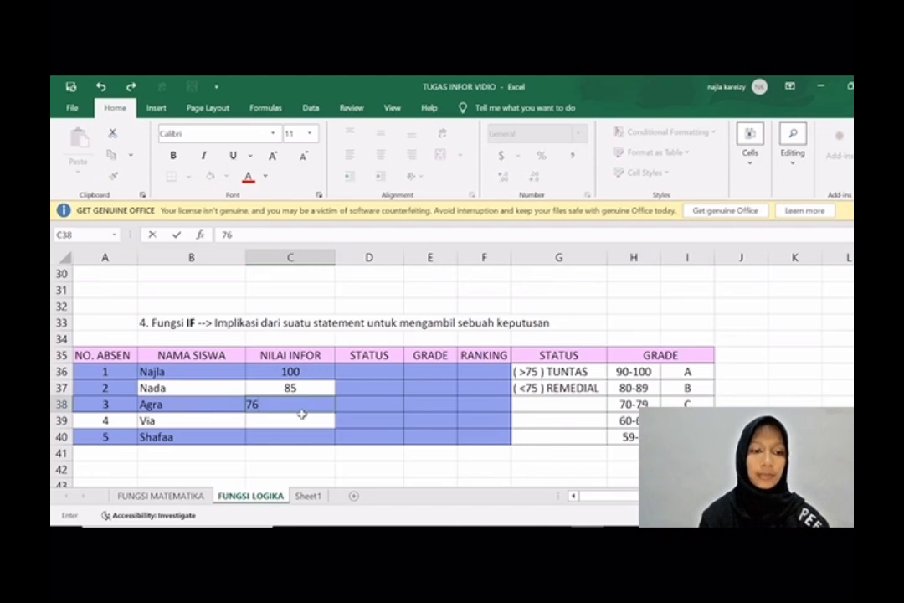
key(Return)
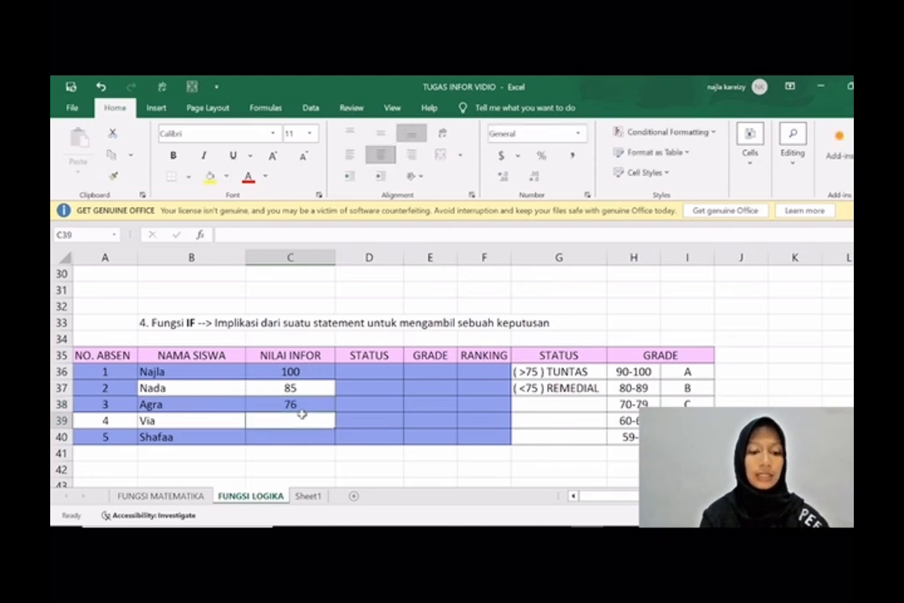
text(44)
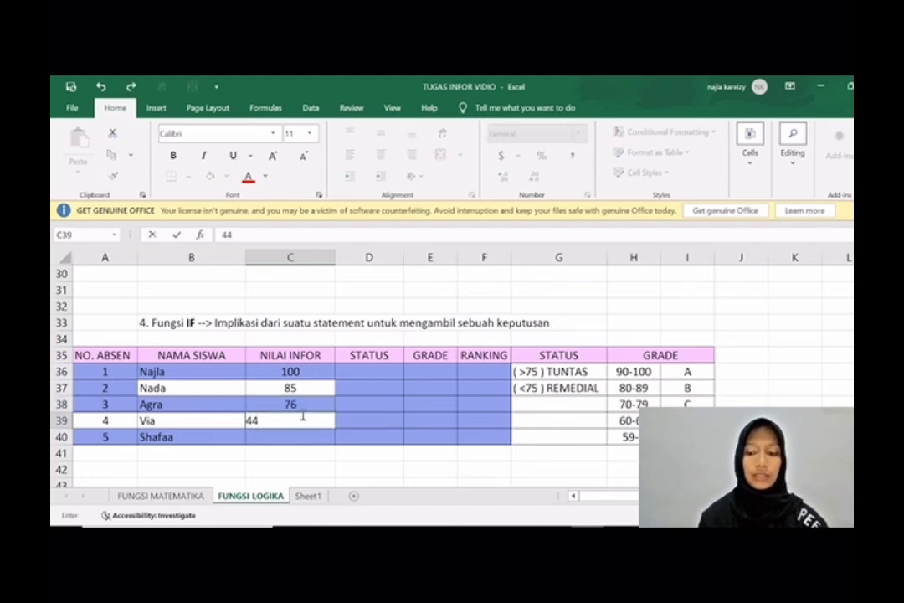
key(Return)
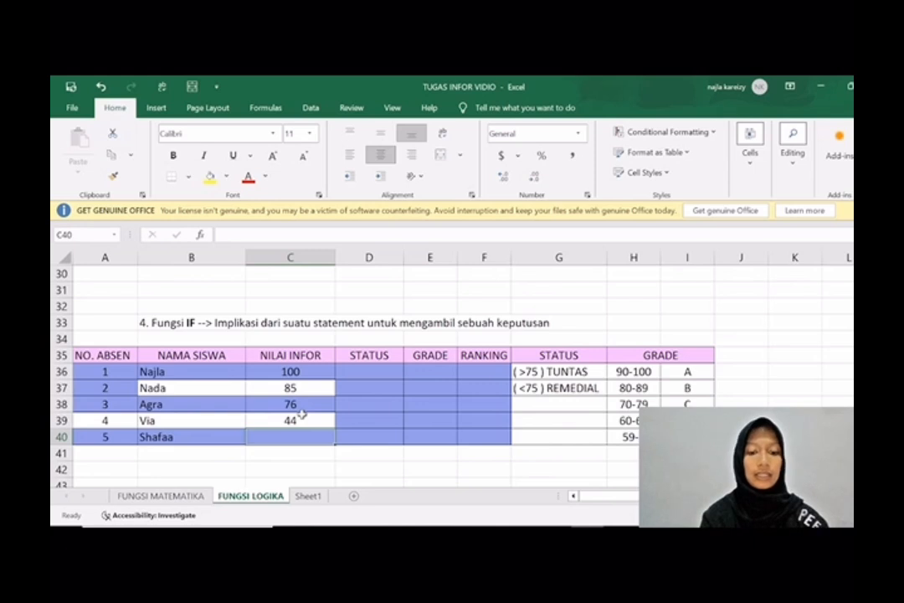
text(15)
key(Tab)
Enter =IF(C36>=75,"TUNTAS","REMEDIAL") in the first STATUS cell, D36, and fill the formula down to D40.
click(375, 369)
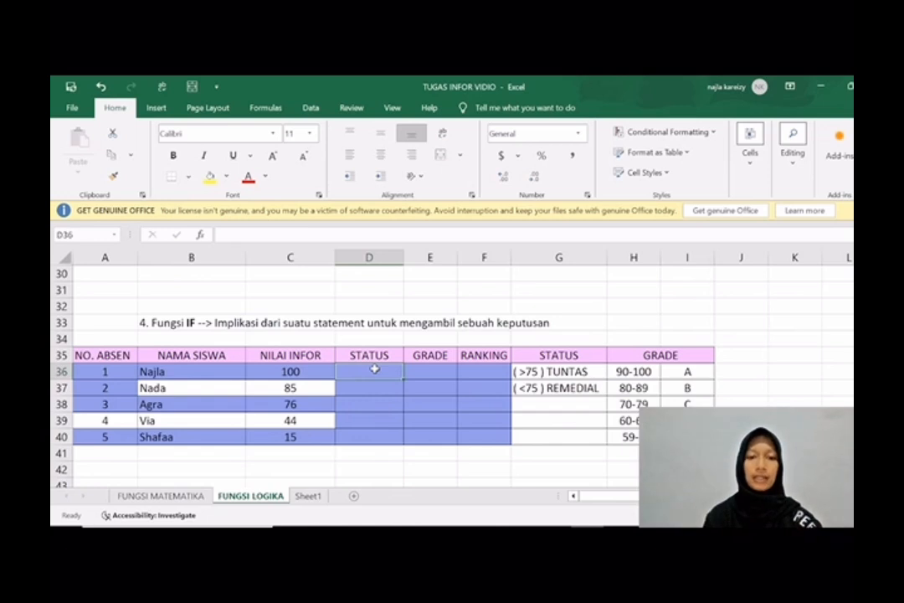
text(=)
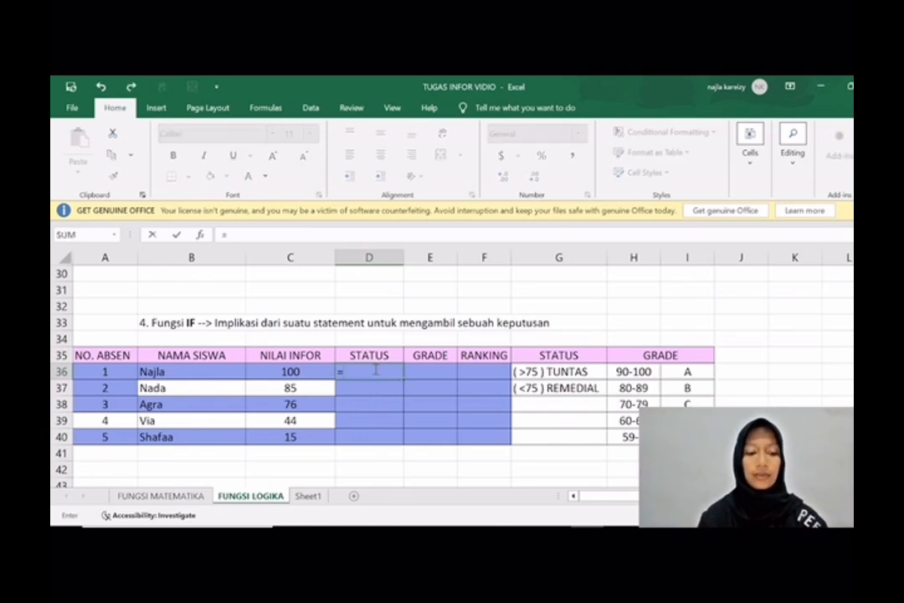
text(IF)
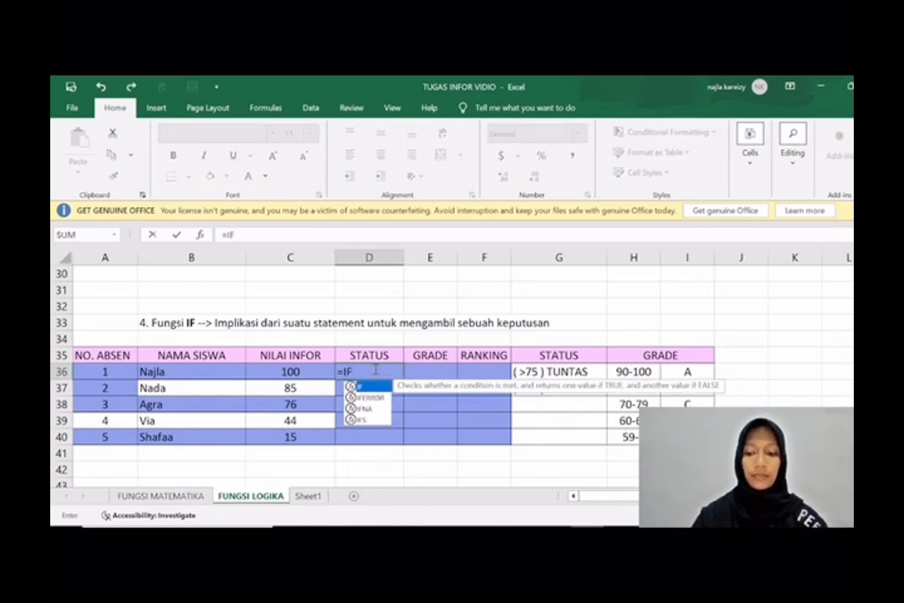
text(()
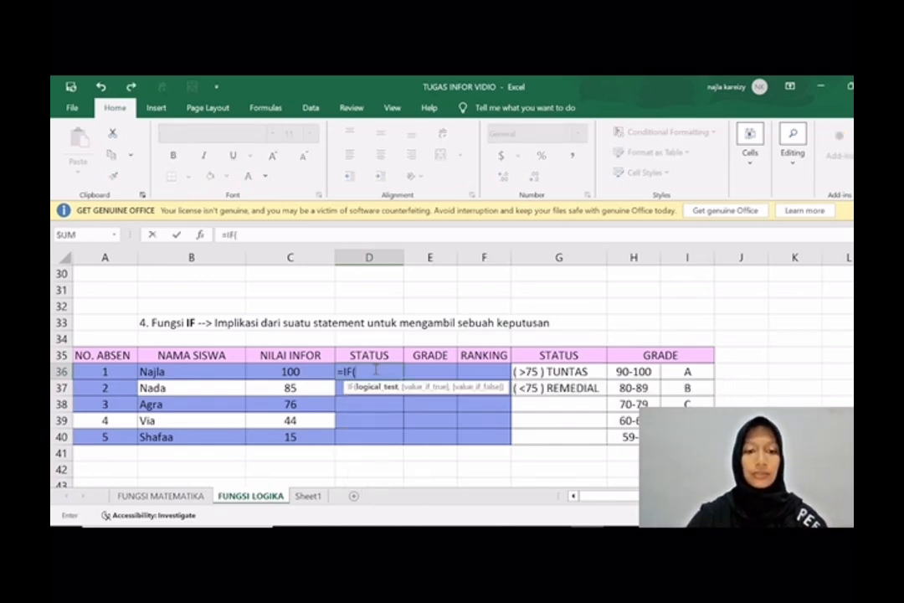
click(301, 372)
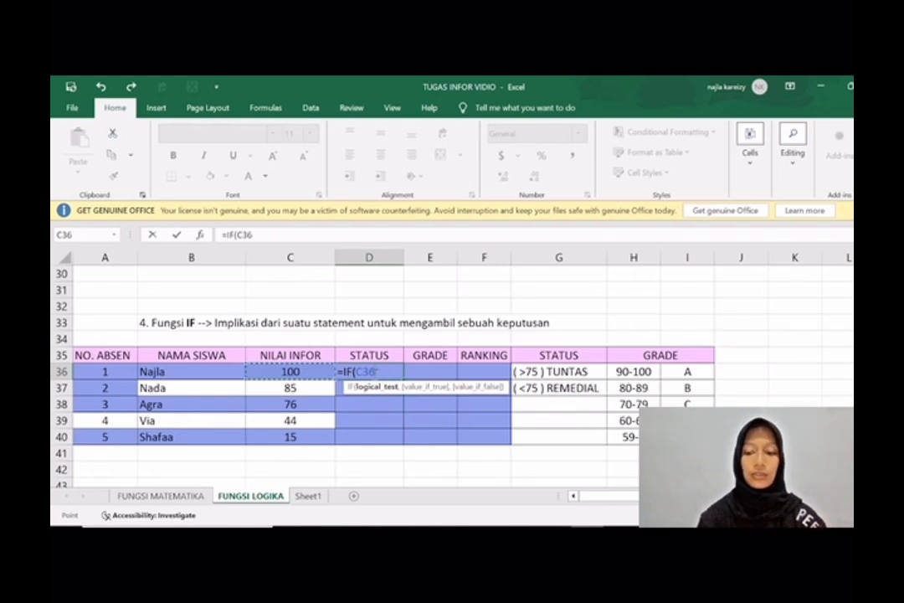
text(>=75)
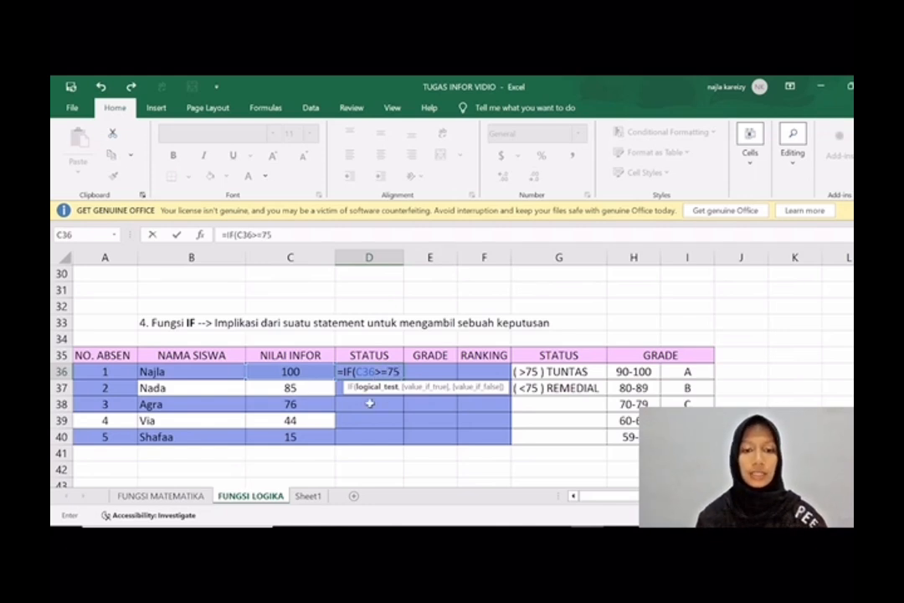
text(,)
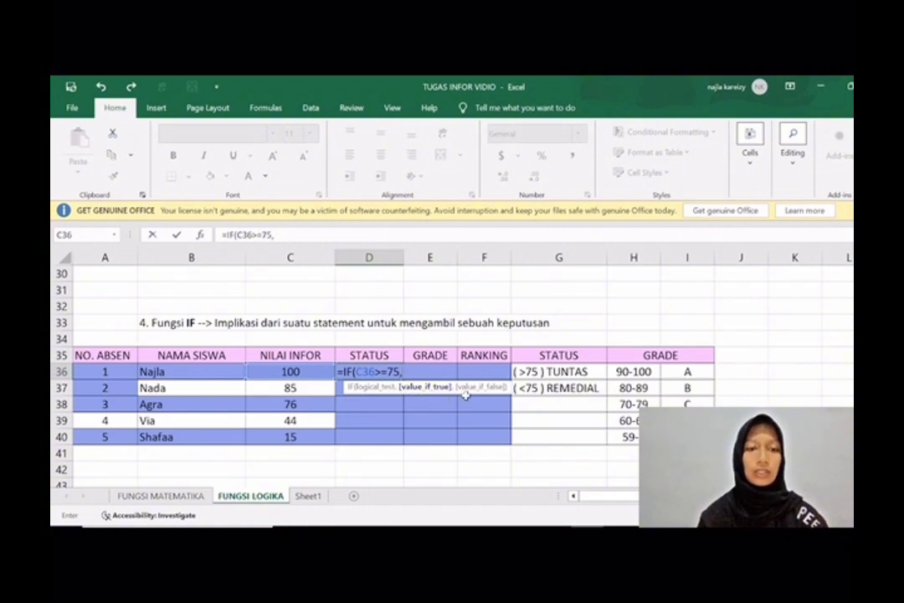
text("TUNTAS)
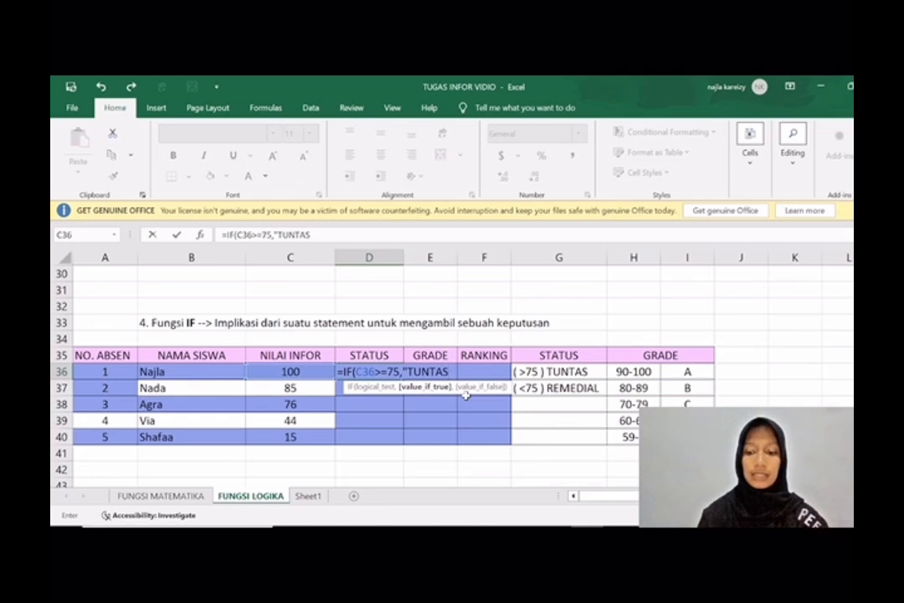
text(",)
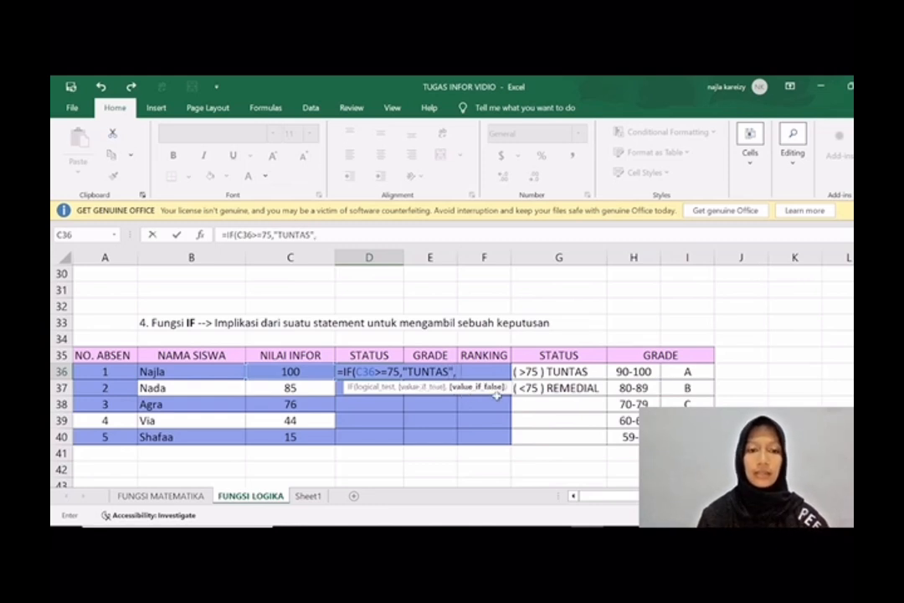
text("REMEDIAL)
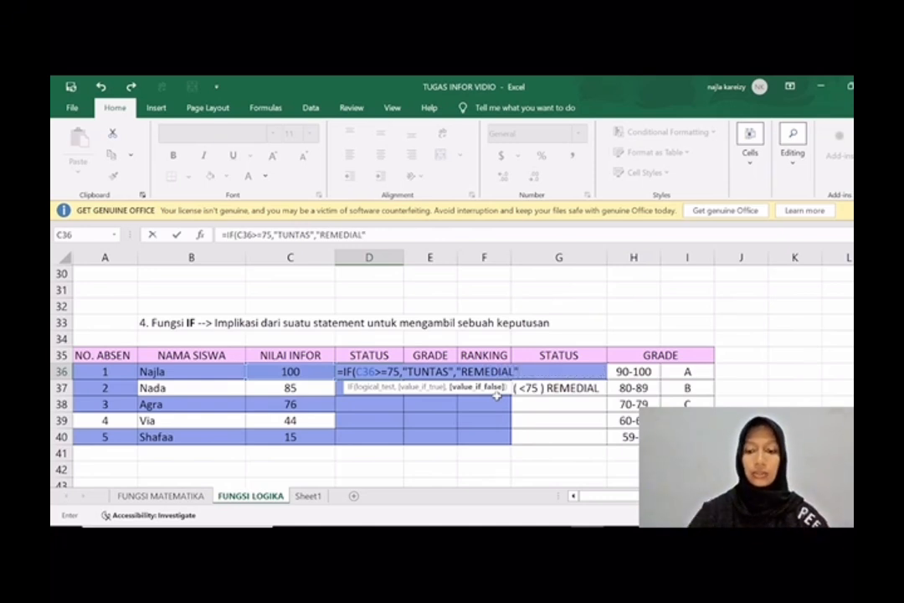
text("))
key(Return)
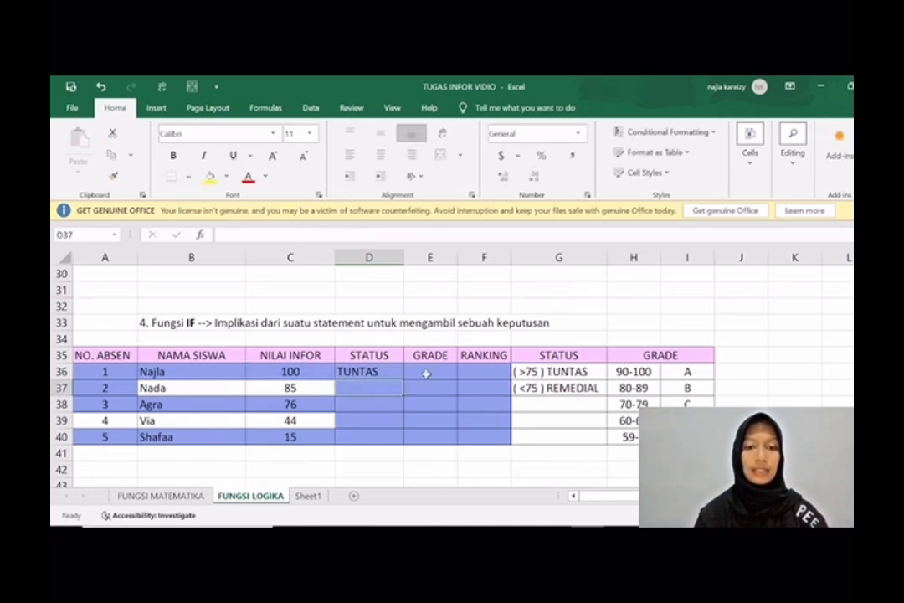
click(390, 372)
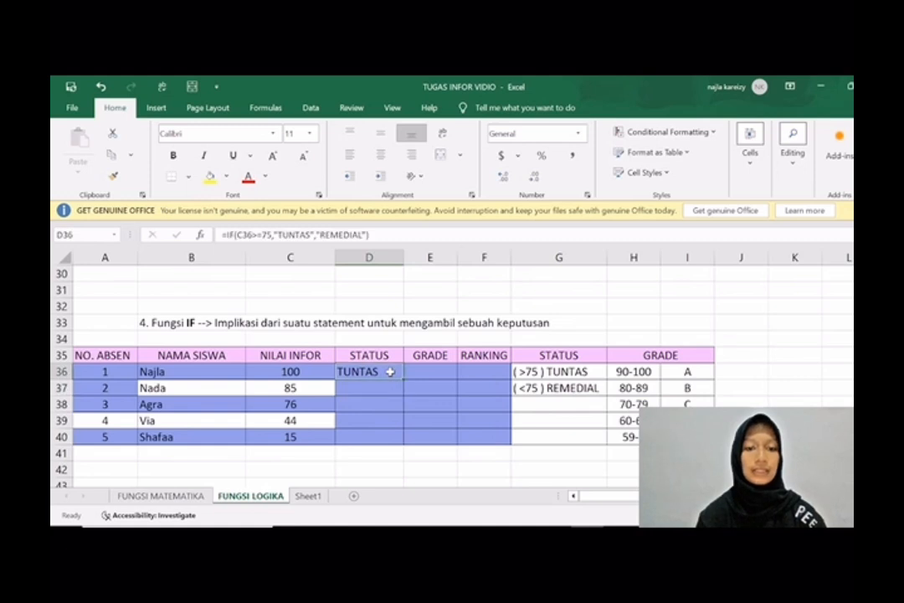
drag(402, 379, 403, 439)
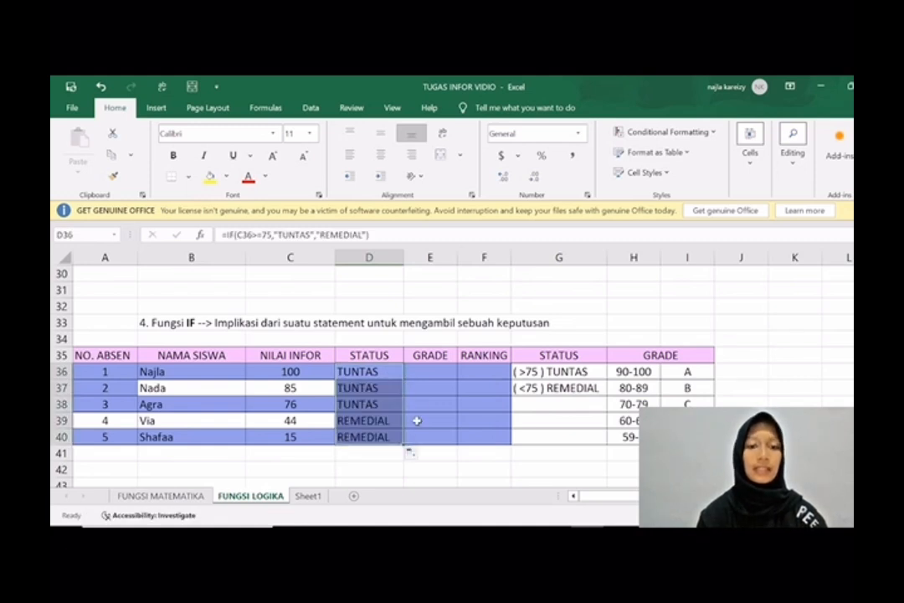
Start the grade formula in the first GRADE cell, E36, with =IF(C36>=90,"A", as its opening condition.
click(429, 369)
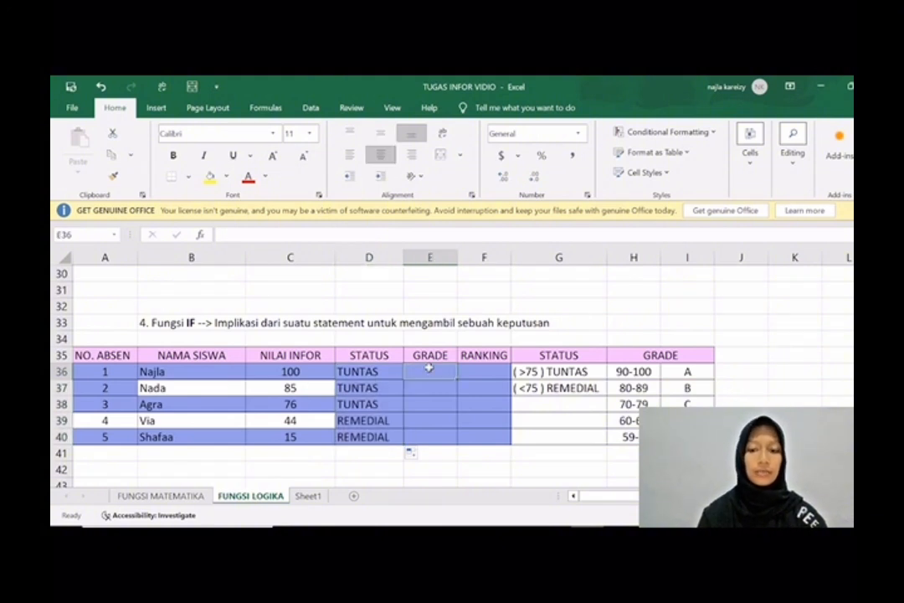
text(=IF)
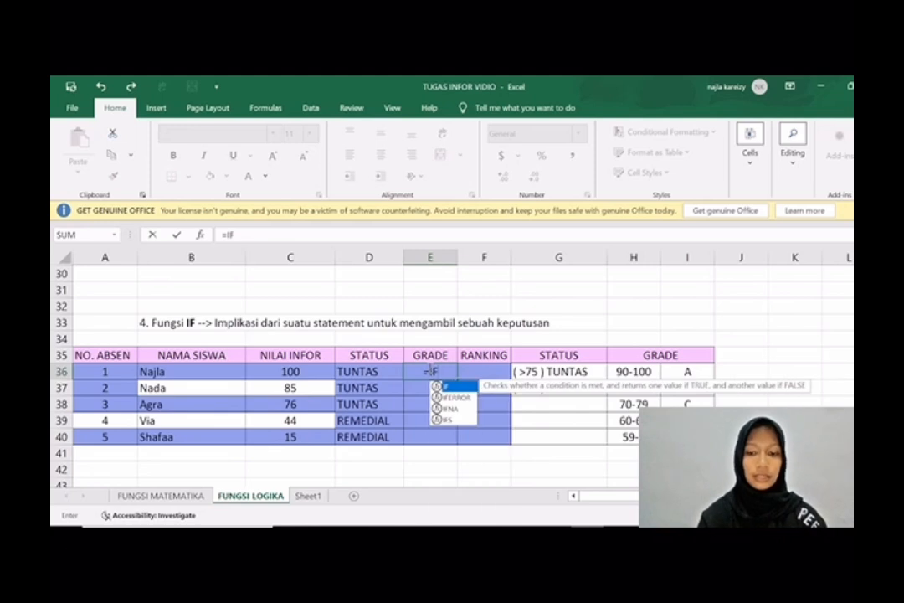
text(()
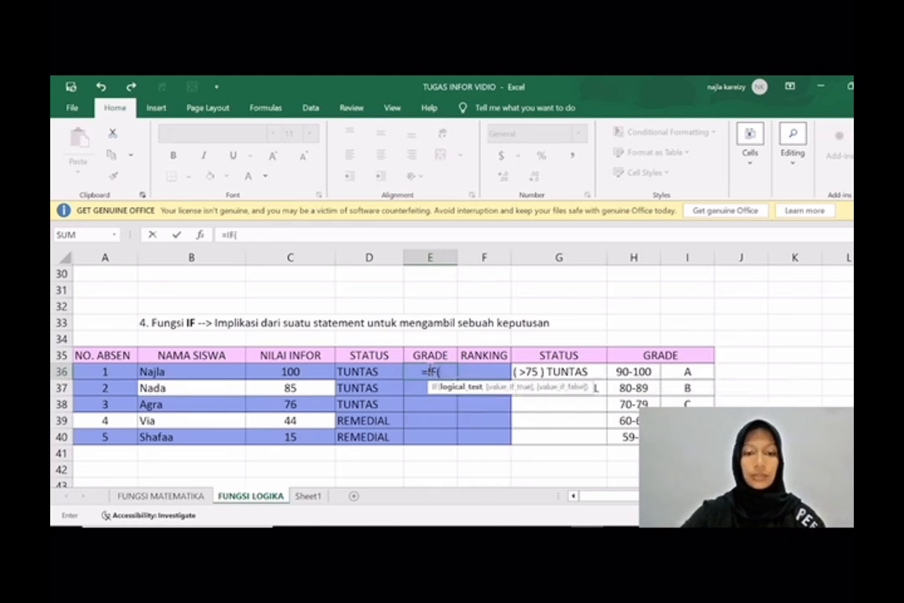
click(310, 374)
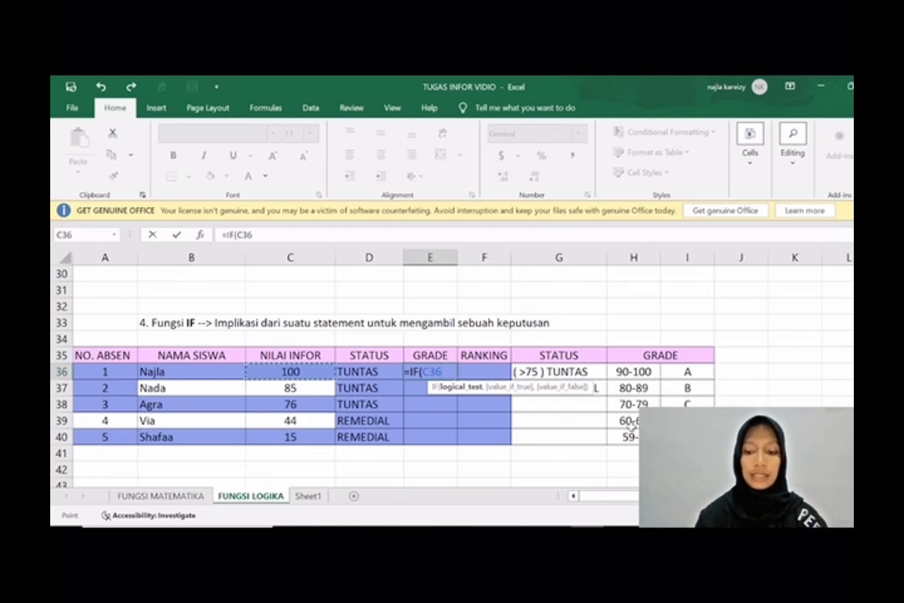
text(>=)
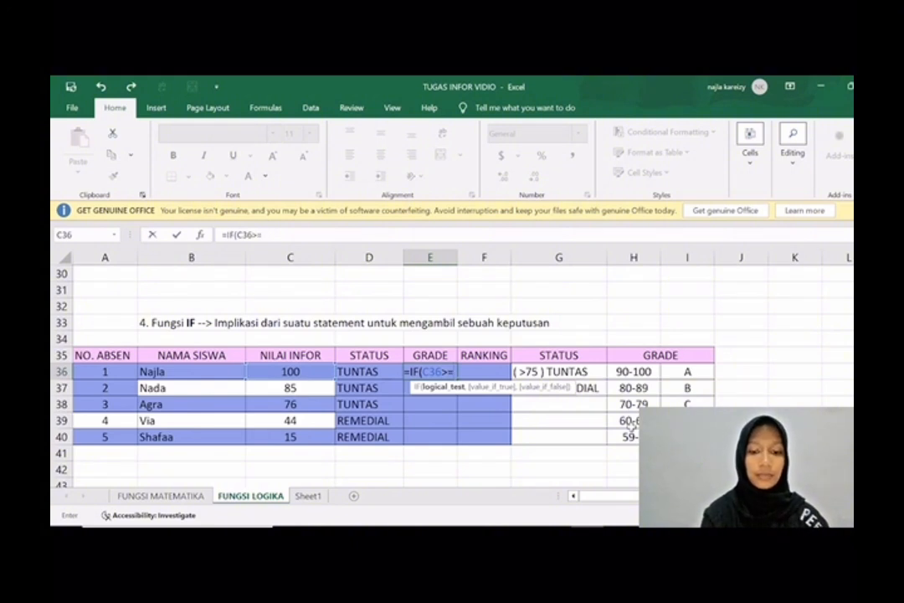
text(90,"A")
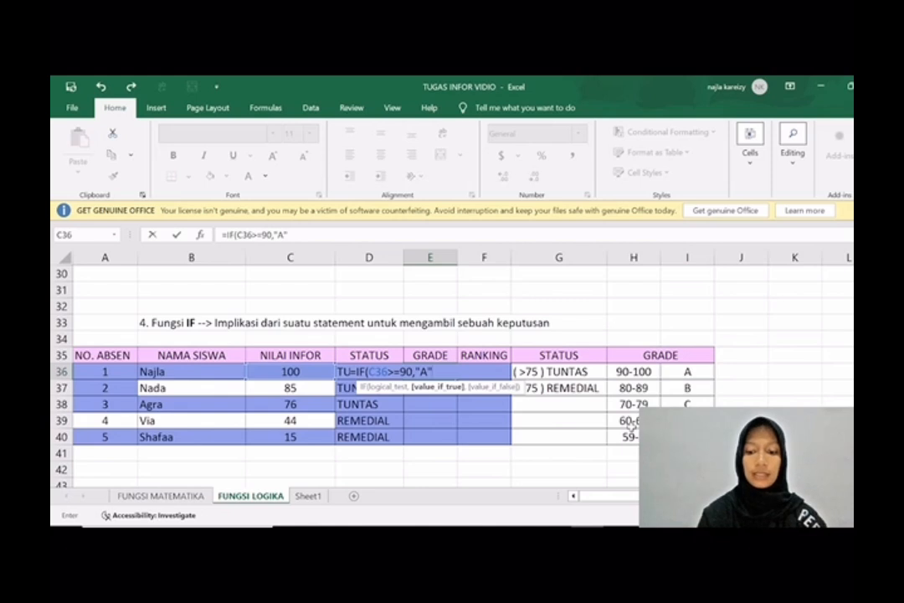
text(,)
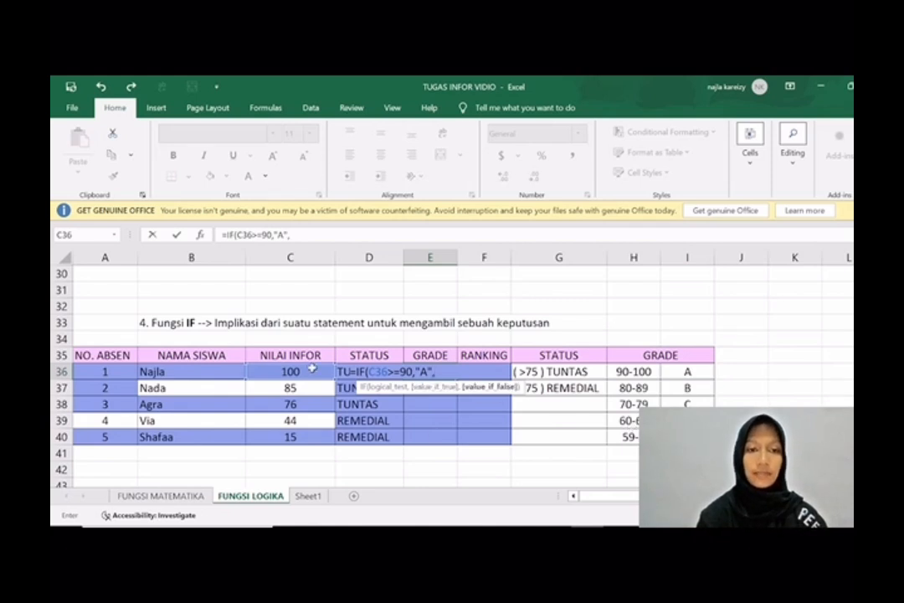
Add a nested IF testing C36>=80 for grade "B" to the E36 formula and try to commit it.
text(IF)
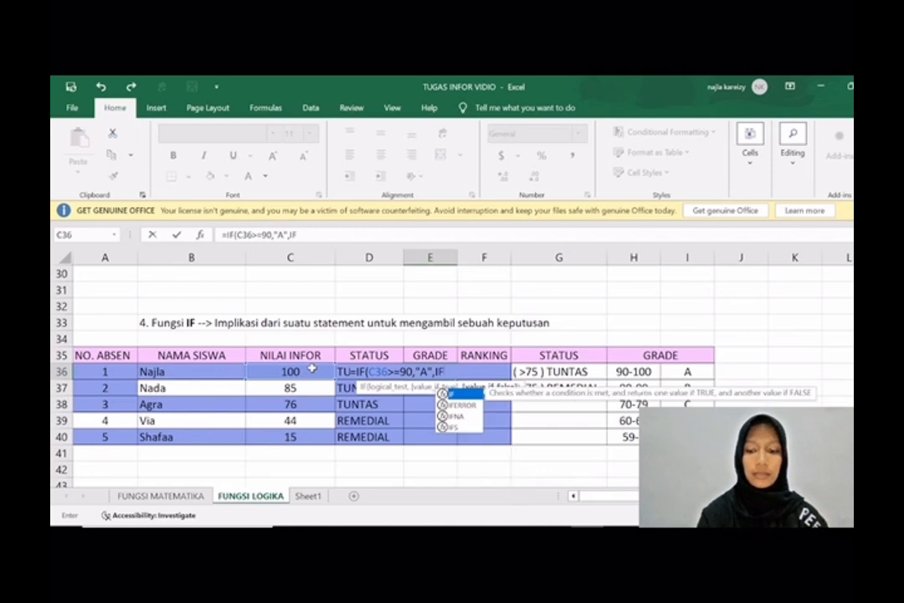
text(()
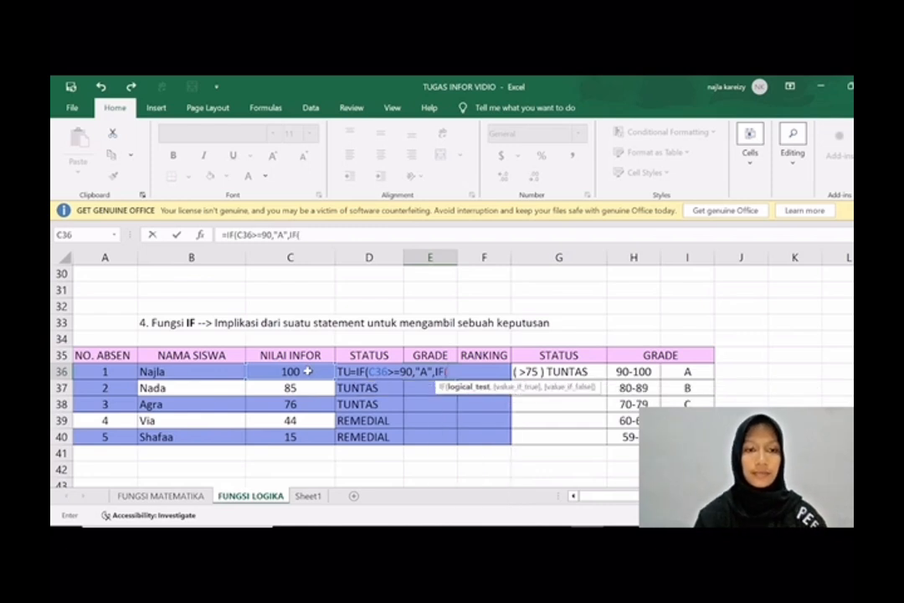
click(290, 371)
text(>)
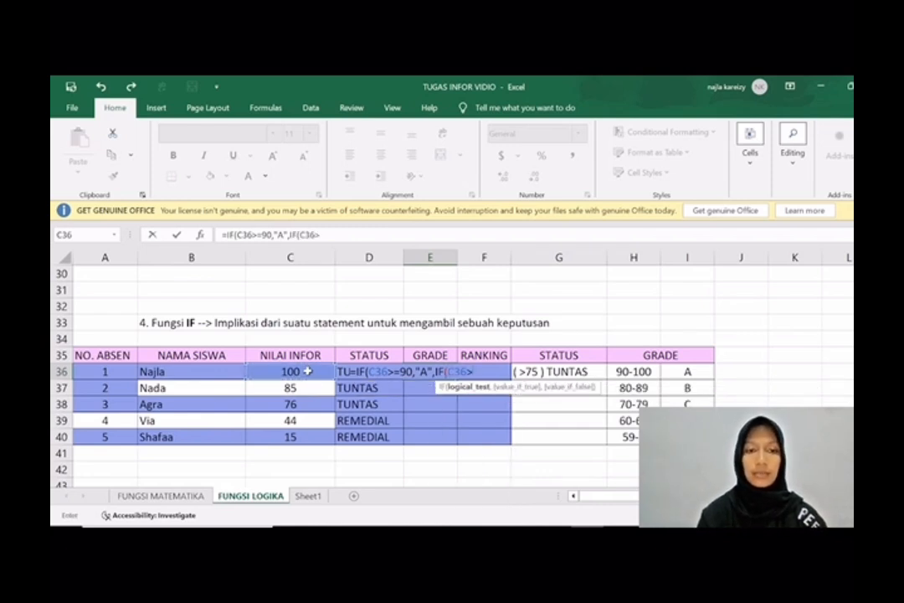
text(=)
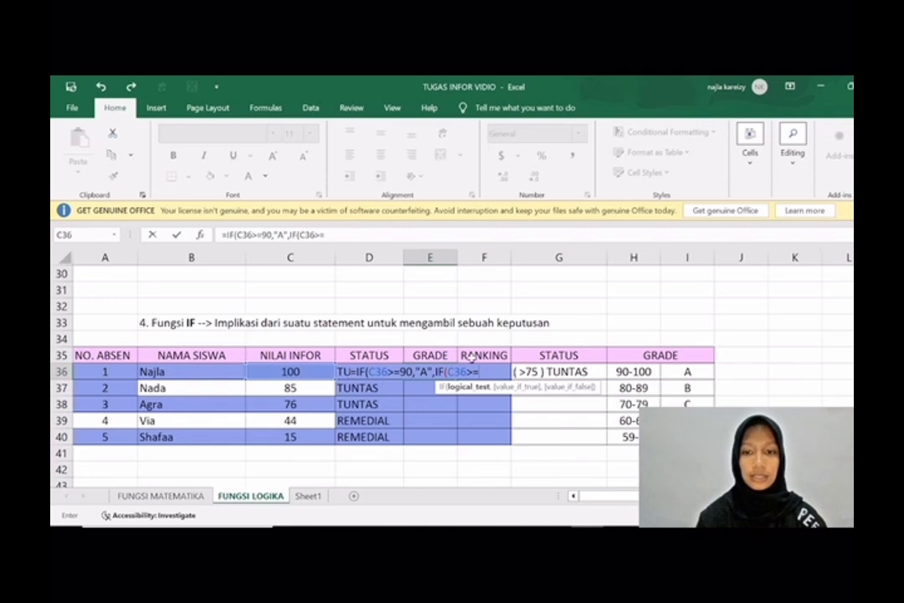
text(80)
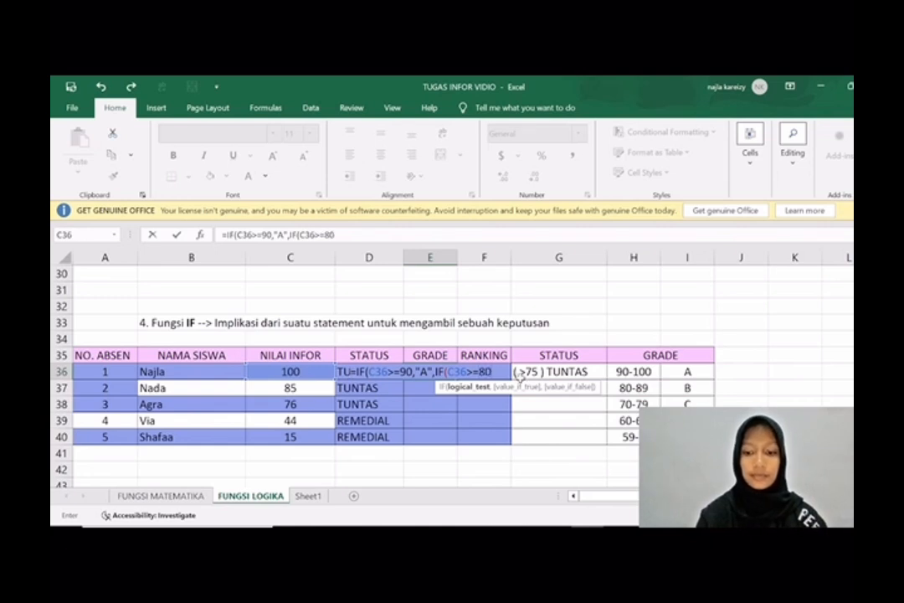
text(,"B)
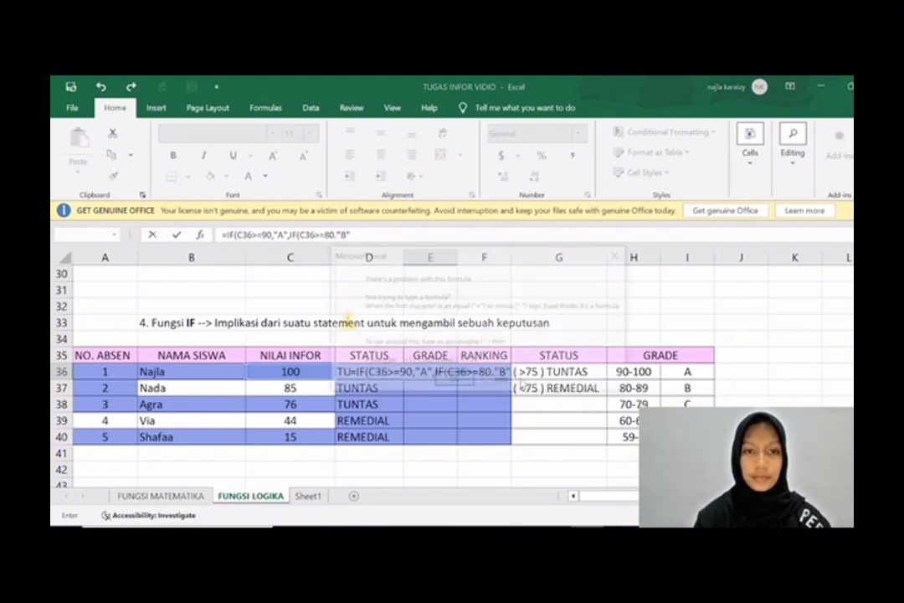
key(Return)
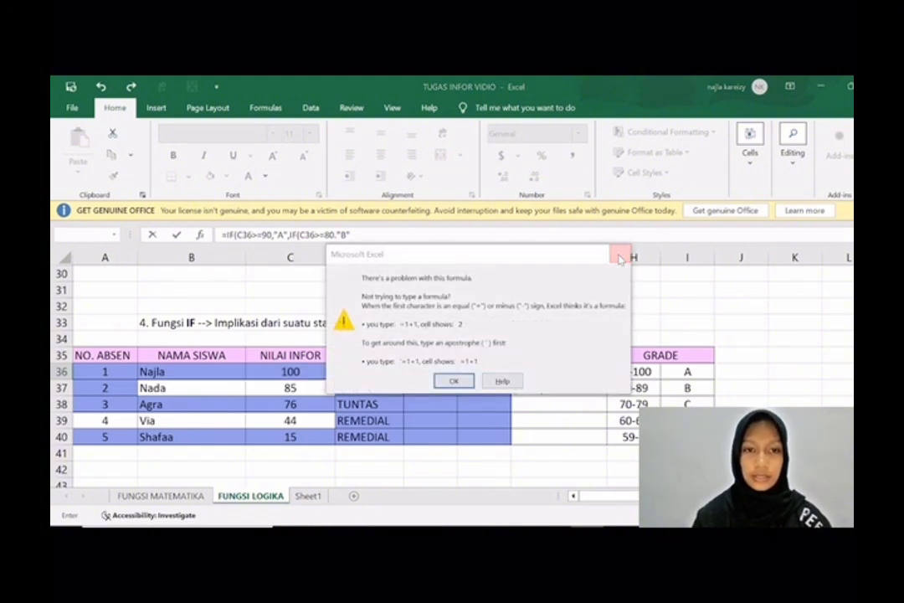
click(620, 257)
Correct the separator after 80 in the E36 formula to a comma, so the nested part reads IF(C36>=80,"B".
click(338, 238)
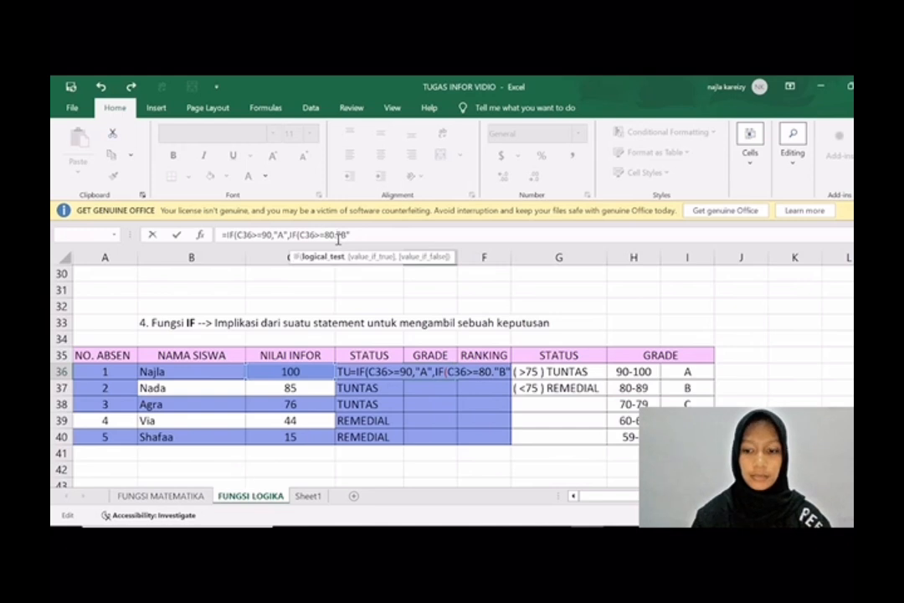
key(BackSpace)
text(,"B")
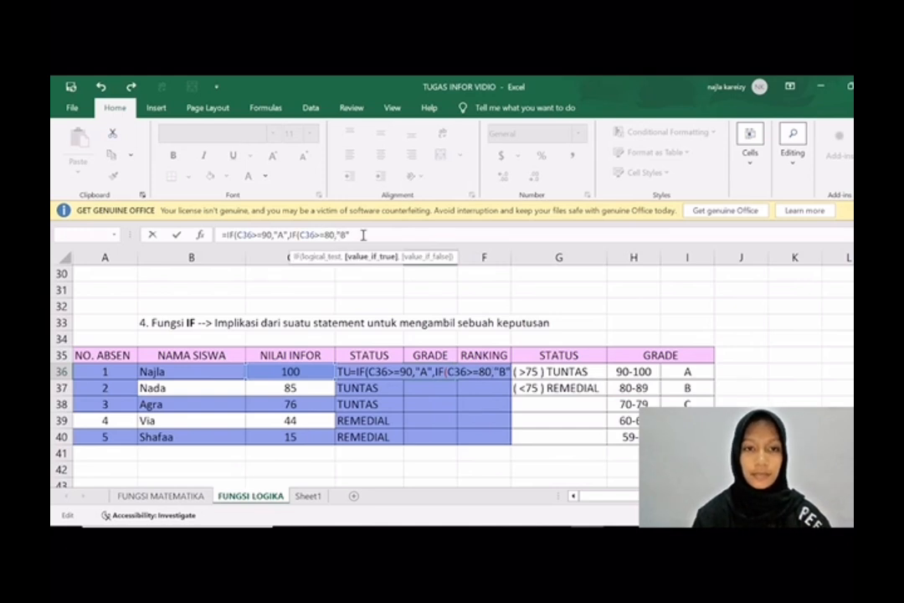
Extend the E36 formula with a third nested condition, IF(C36>=70,"C",.
text(,IF)
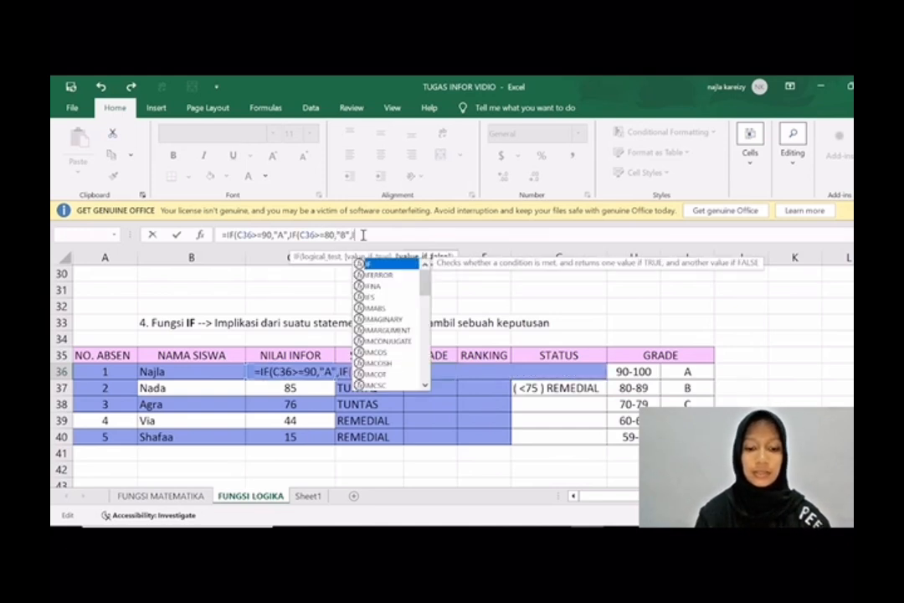
text(()
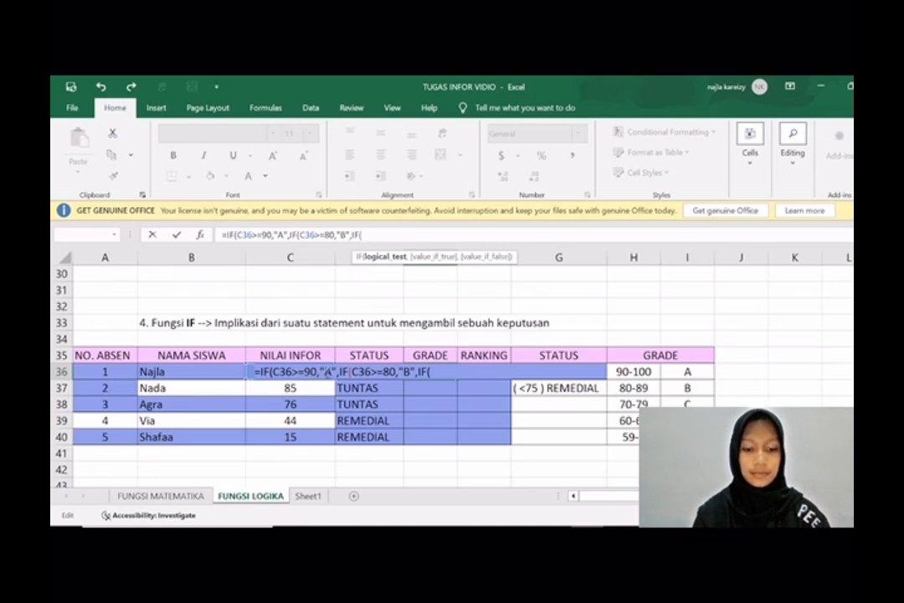
text(C36)
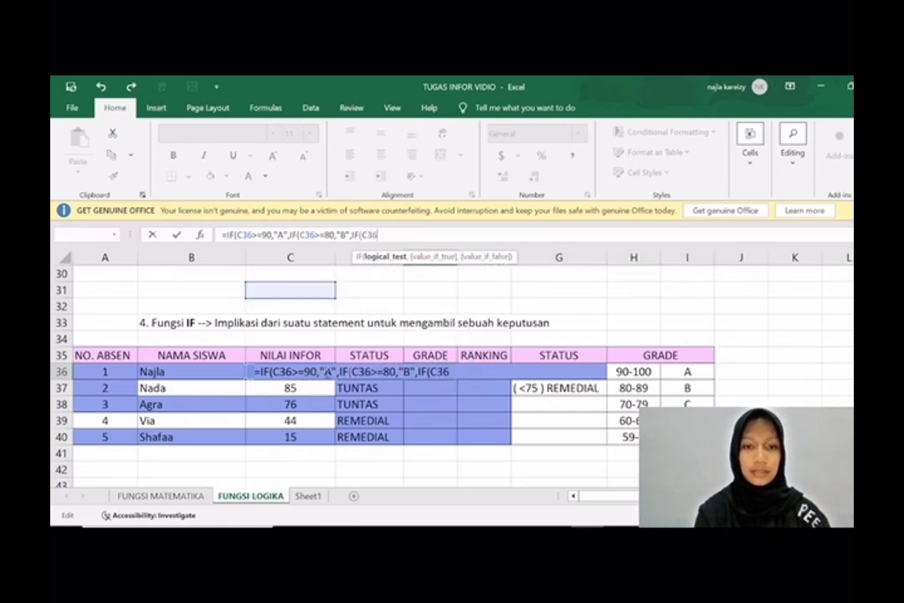
text(>)
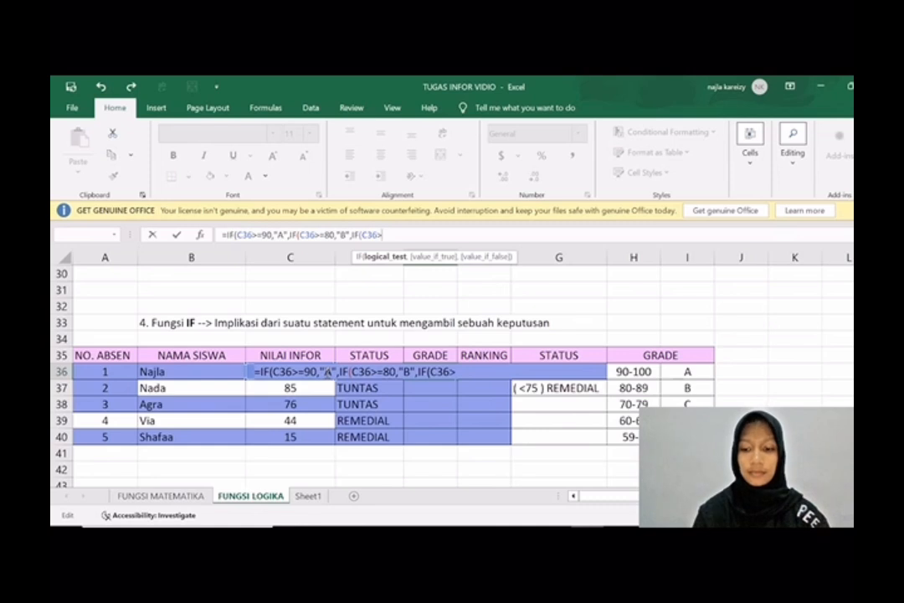
text(=)
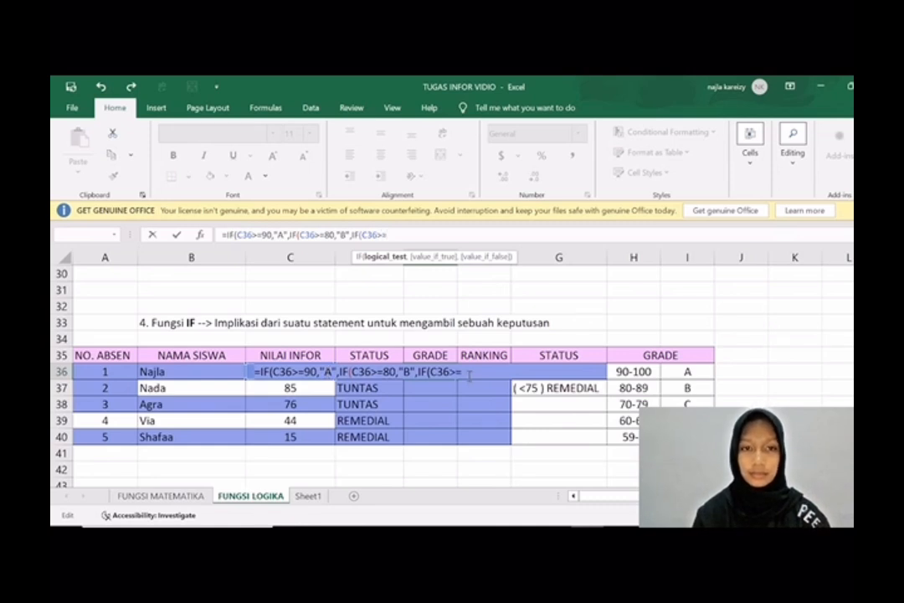
text(70,)
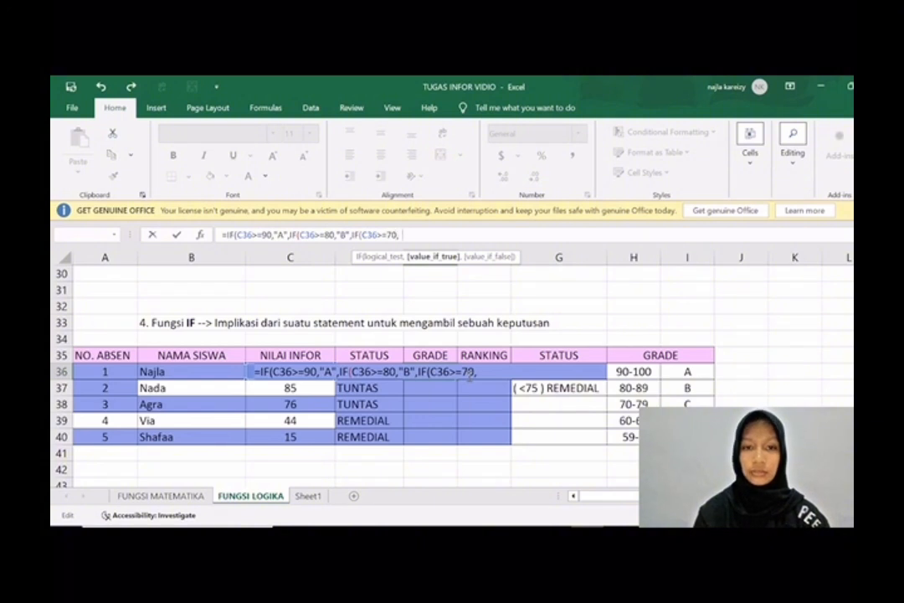
text("C",)
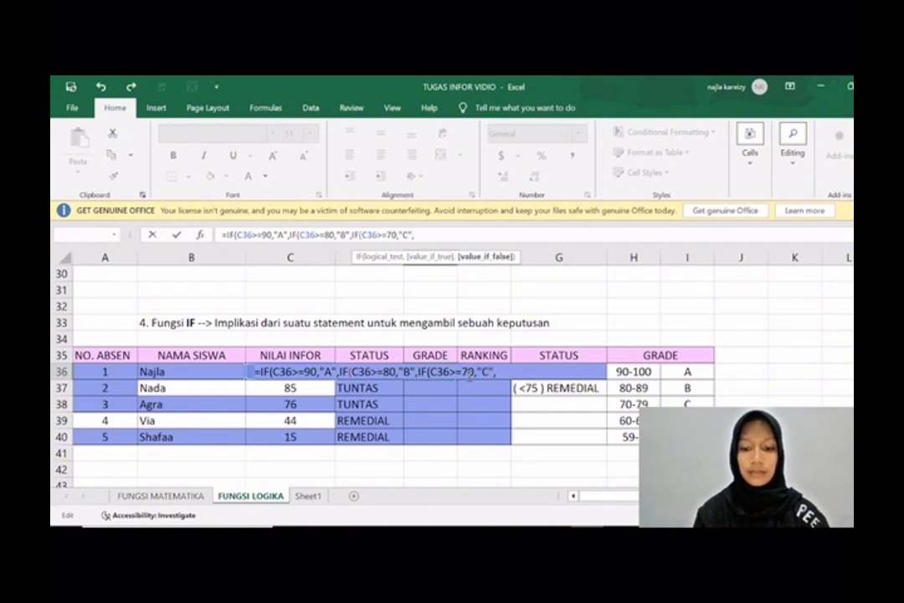
Finish the E36 formula with IF(C36>=60,"D","E") and commit it, accepting the proposed correction that adds the missing closing parentheses.
text(IF()
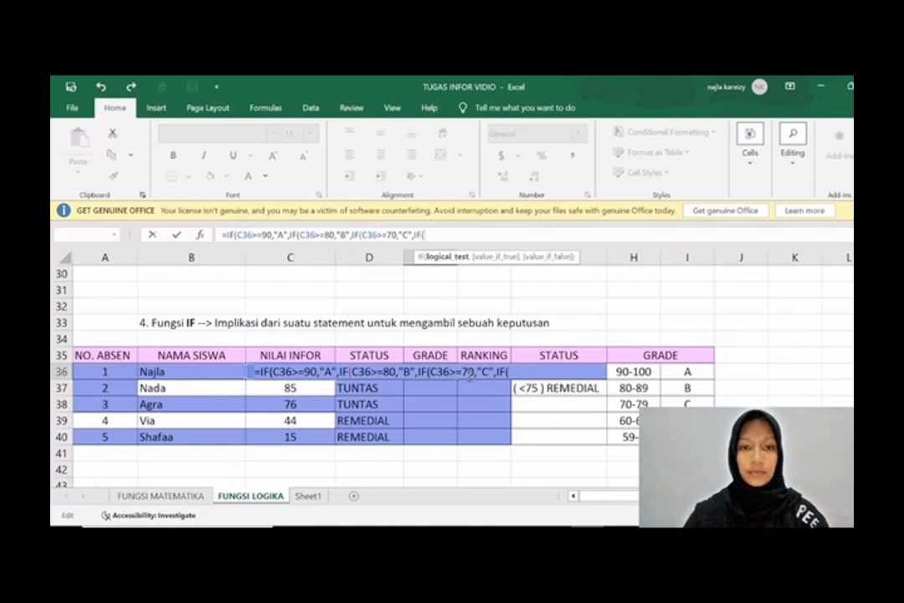
text(C36)
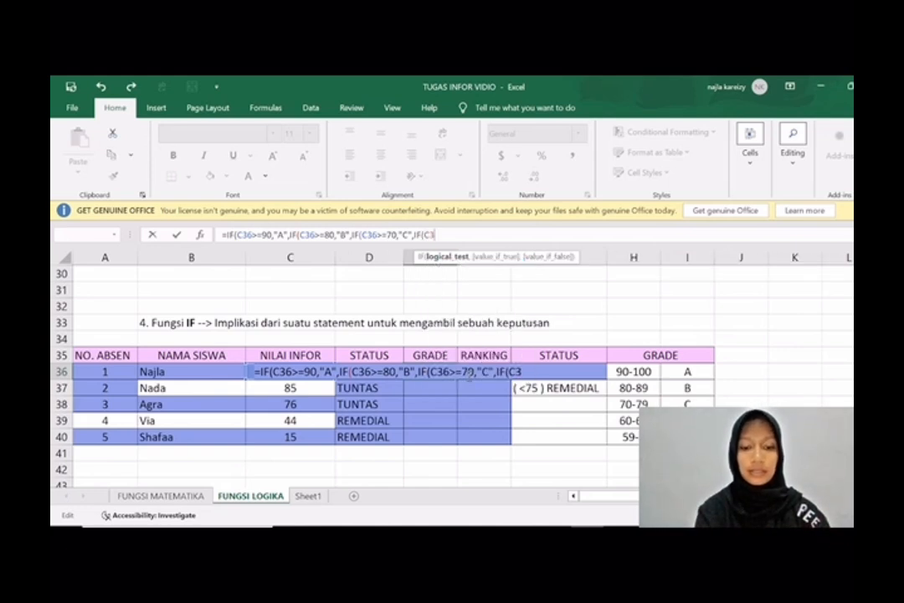
text(>=)
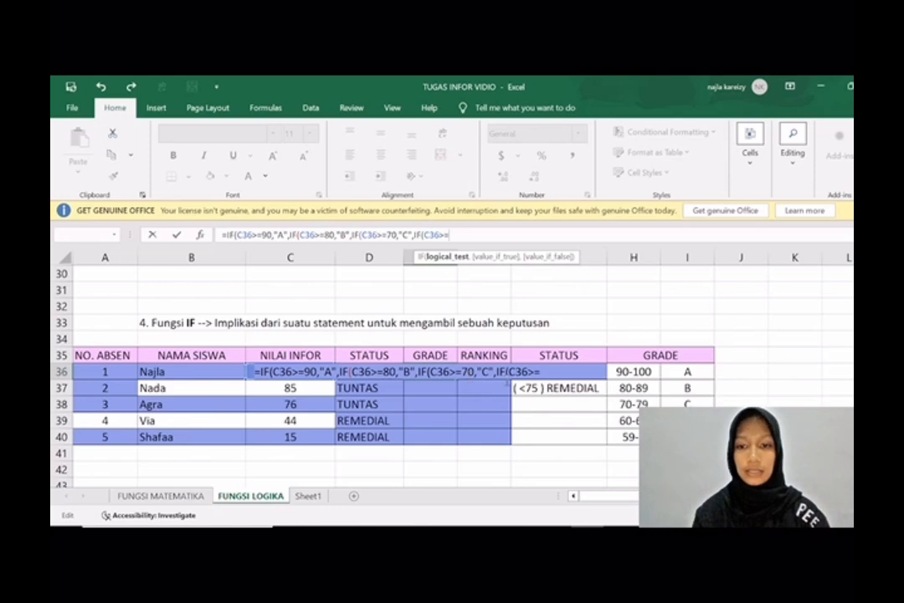
text(60,")
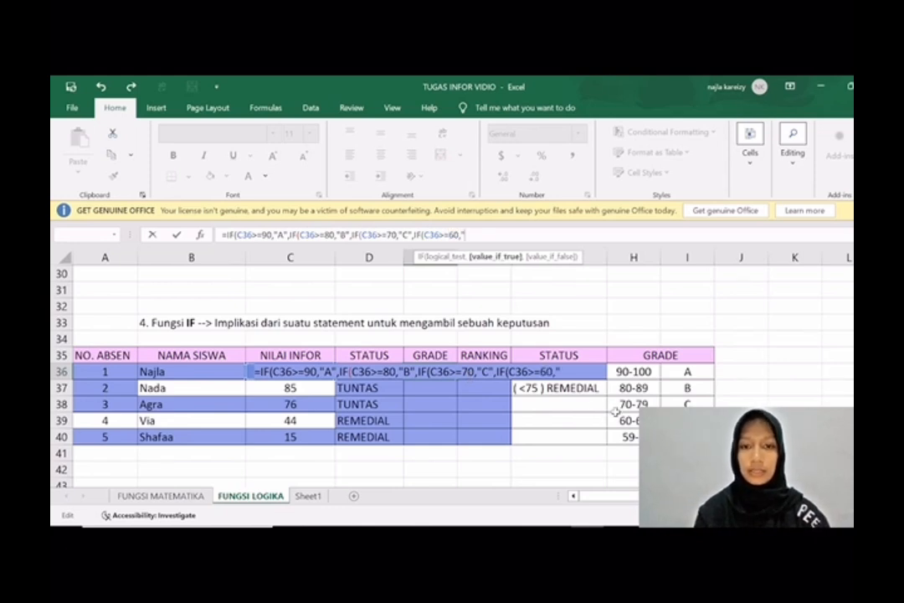
text(D)
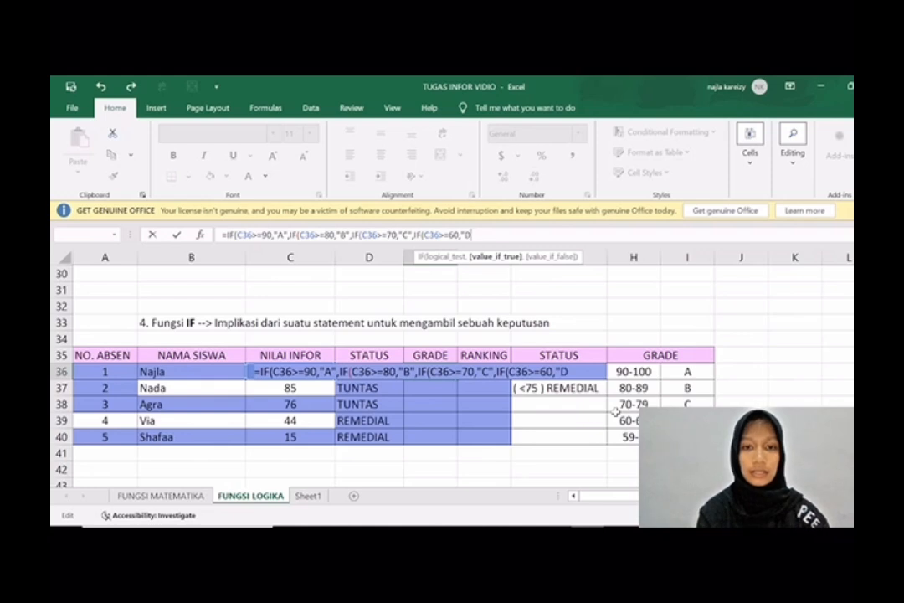
text(",)
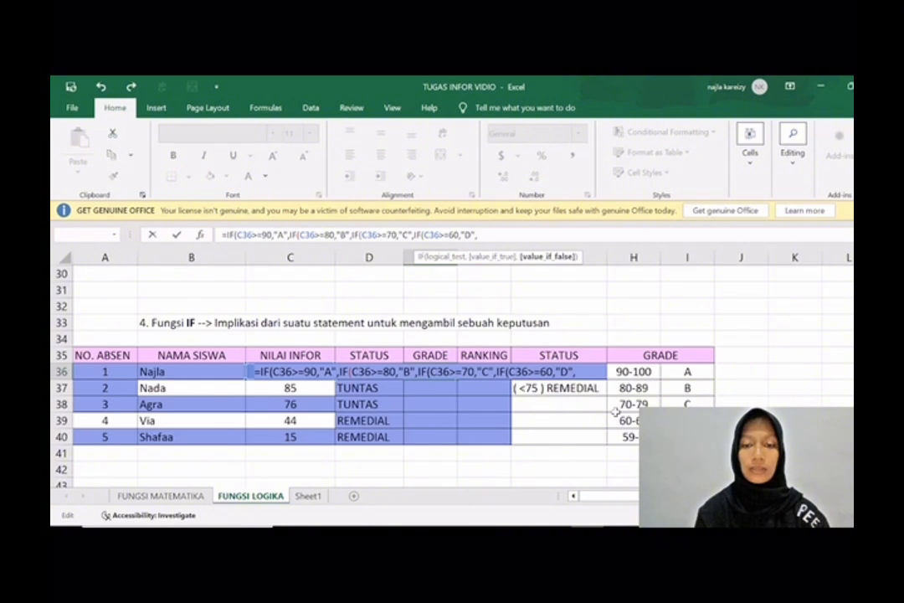
text("E")
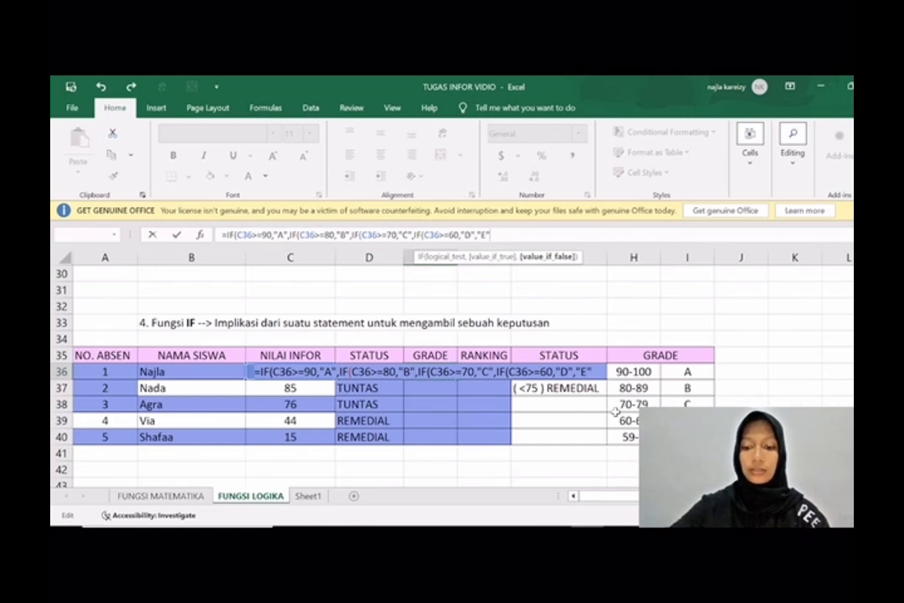
text())
key(Return)
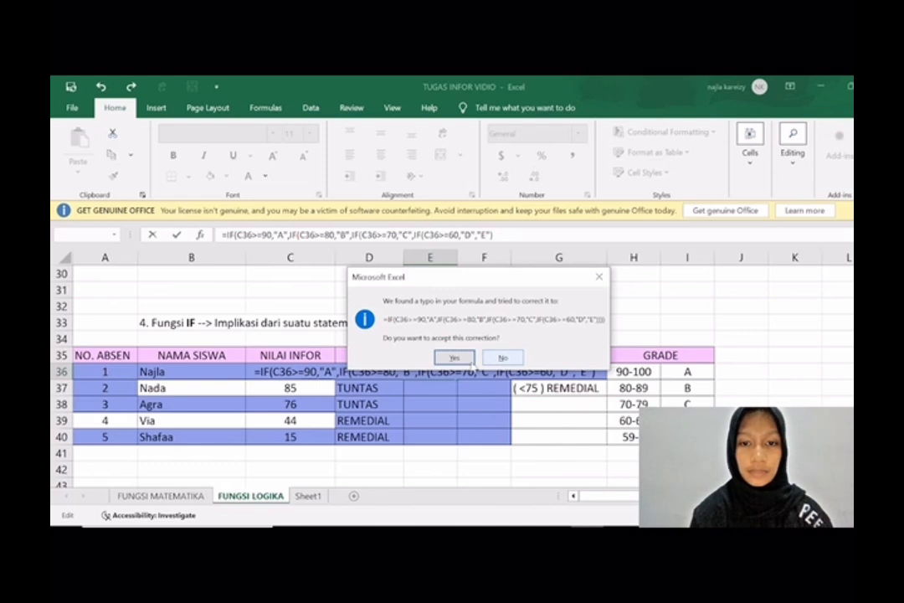
click(456, 358)
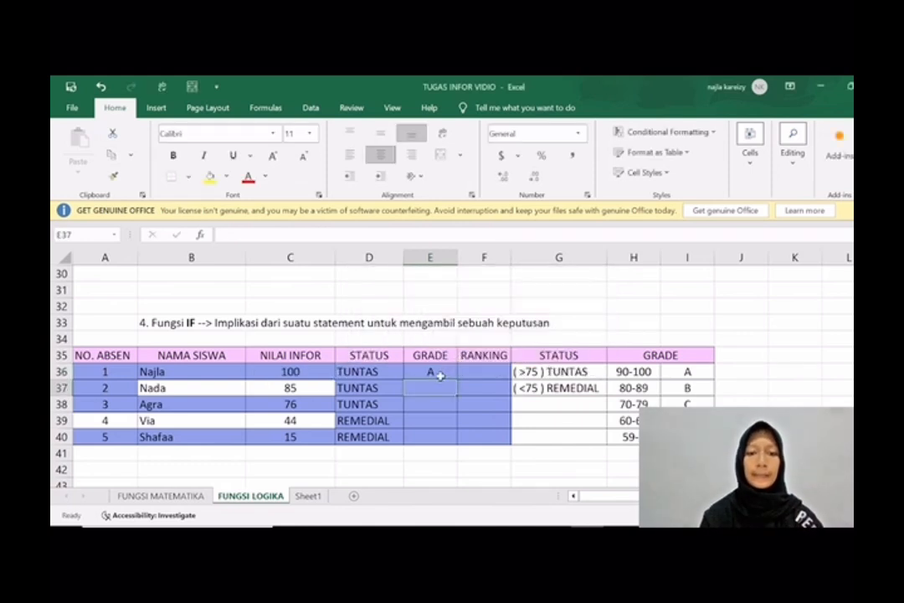
Fill the grade formula from E36 down to E40 and deselect the range.
click(439, 374)
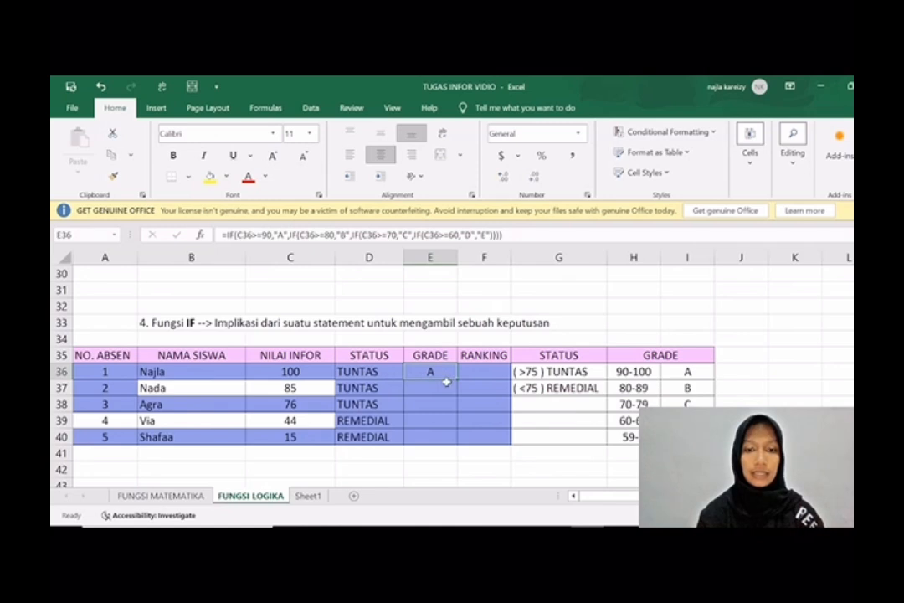
drag(456, 381, 459, 442)
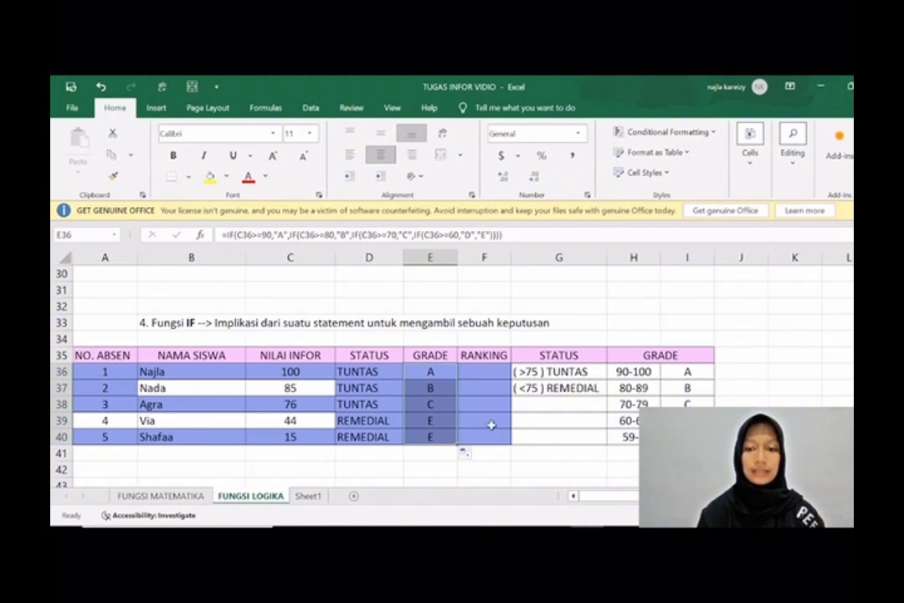
click(519, 422)
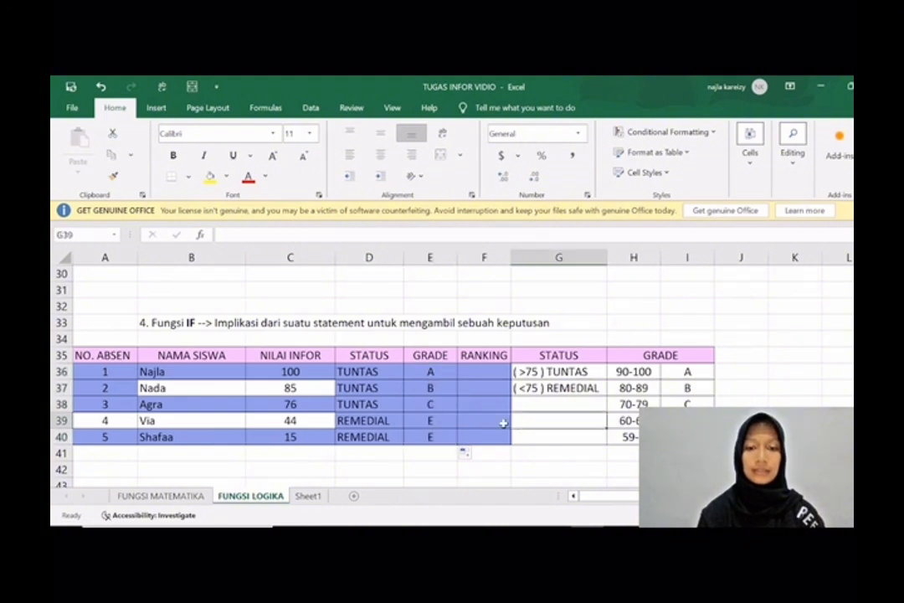
click(475, 369)
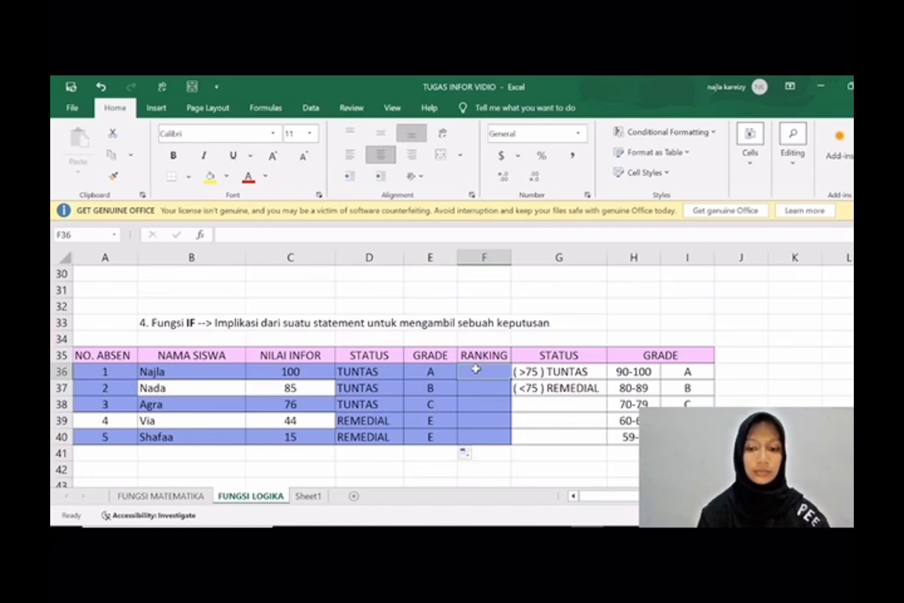
text(=IF)
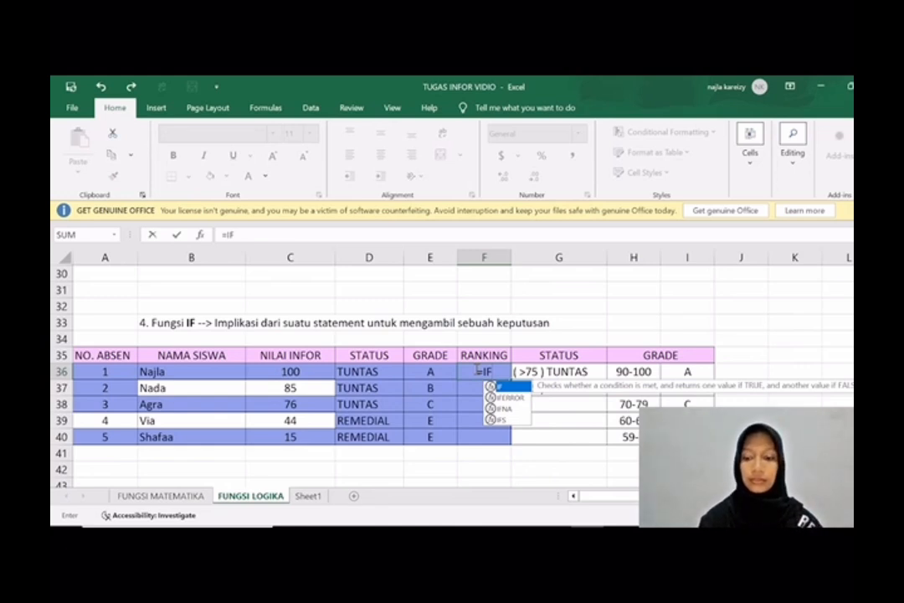
text(()
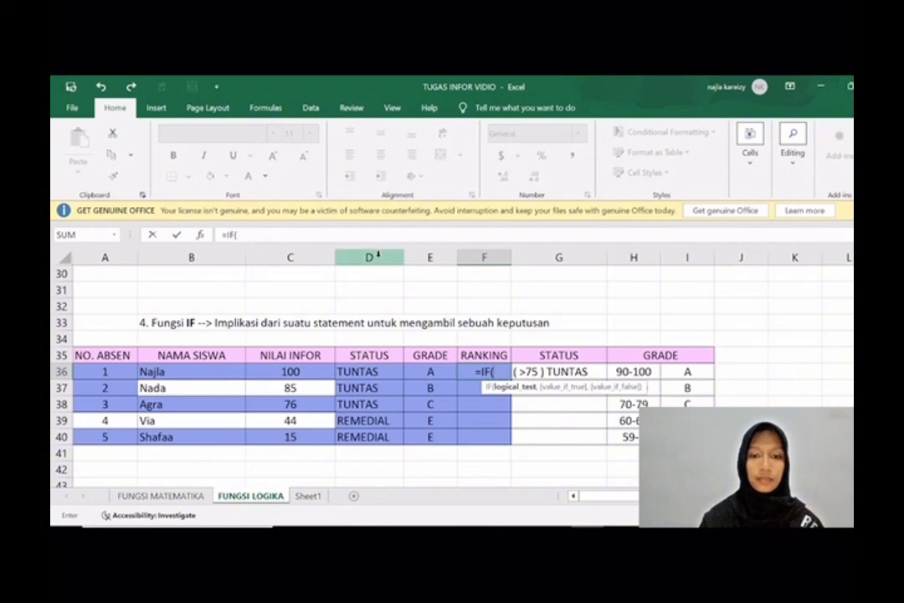
click(324, 234)
key(BackSpace)
key(BackSpace)
key(BackSpace)
Complete the ranking formula in F36 as =RANK(C36,$C$36:$C$40,0), ranking the NILAI INFOR scores in descending order.
text(RANK)
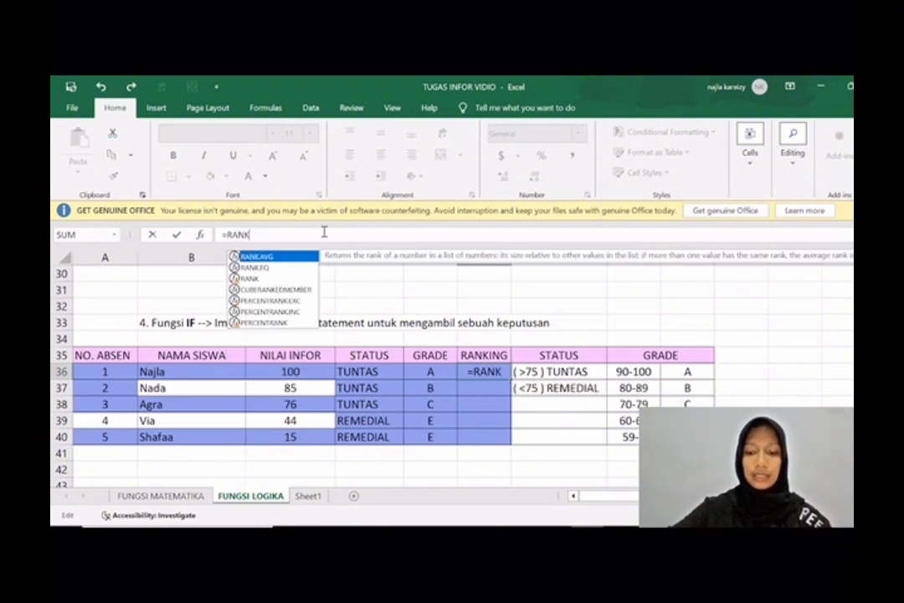
text(()
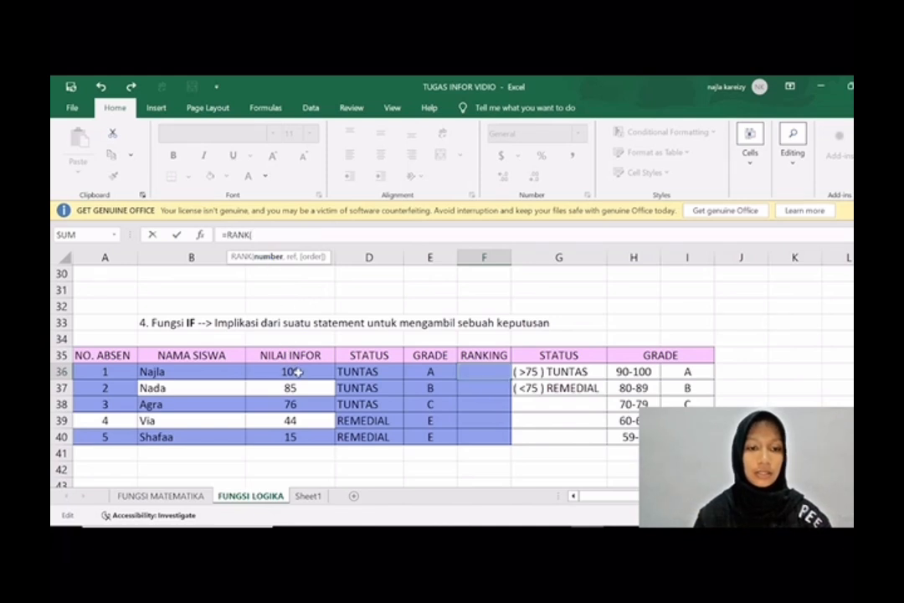
click(297, 372)
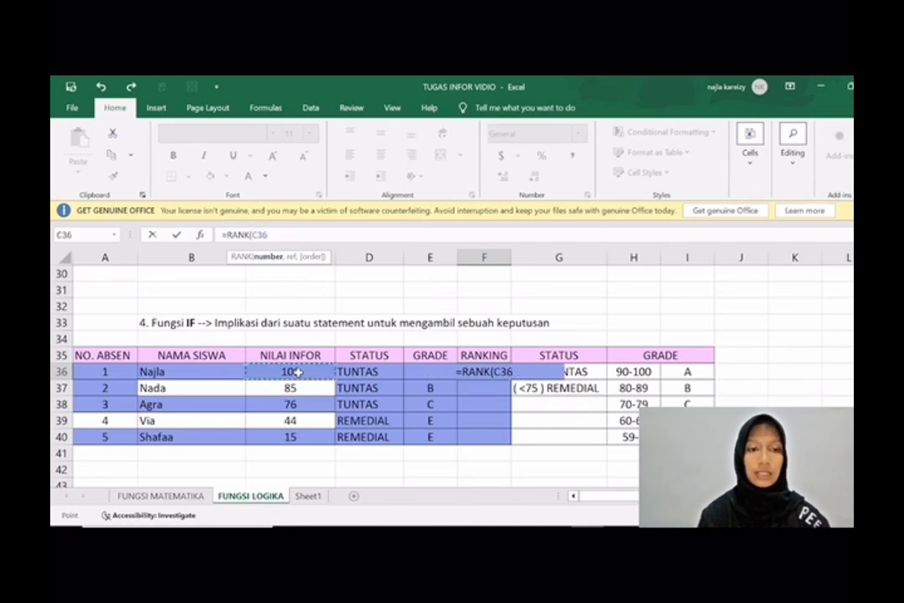
text(,)
drag(314, 372, 313, 434)
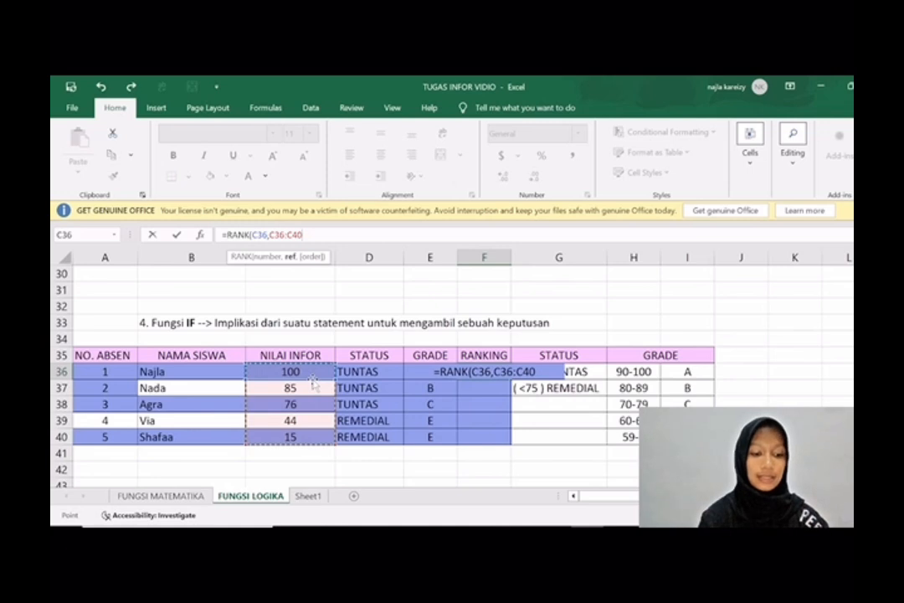
key(F4)
text(,)
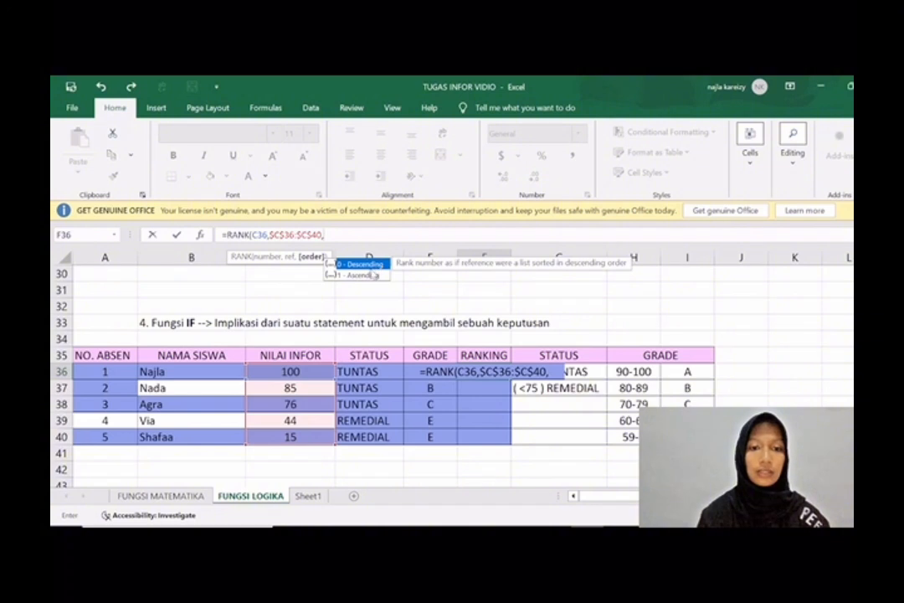
text(0)
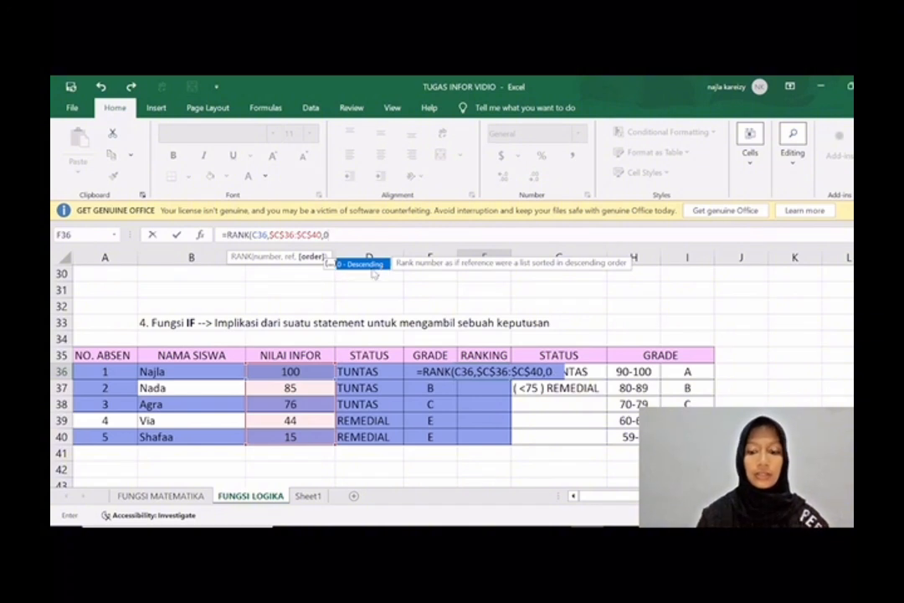
text())
key(Return)
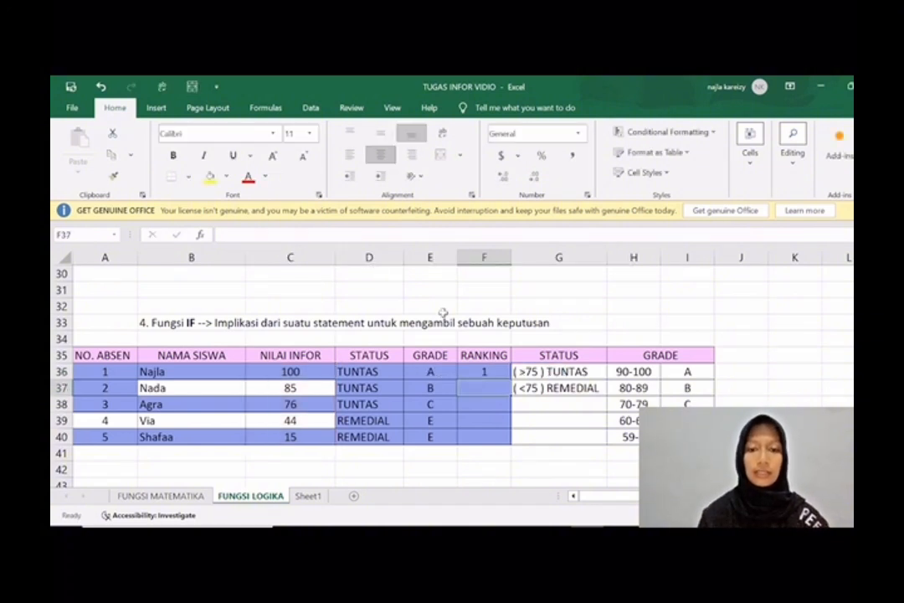
Fill the ranking formula from F36 down to F40 and deselect the range.
click(493, 374)
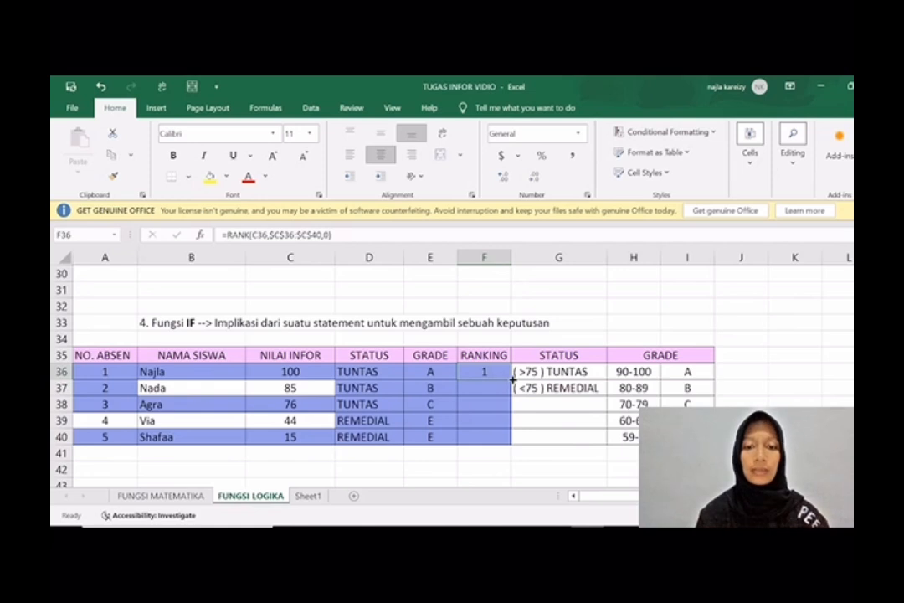
drag(510, 379, 511, 440)
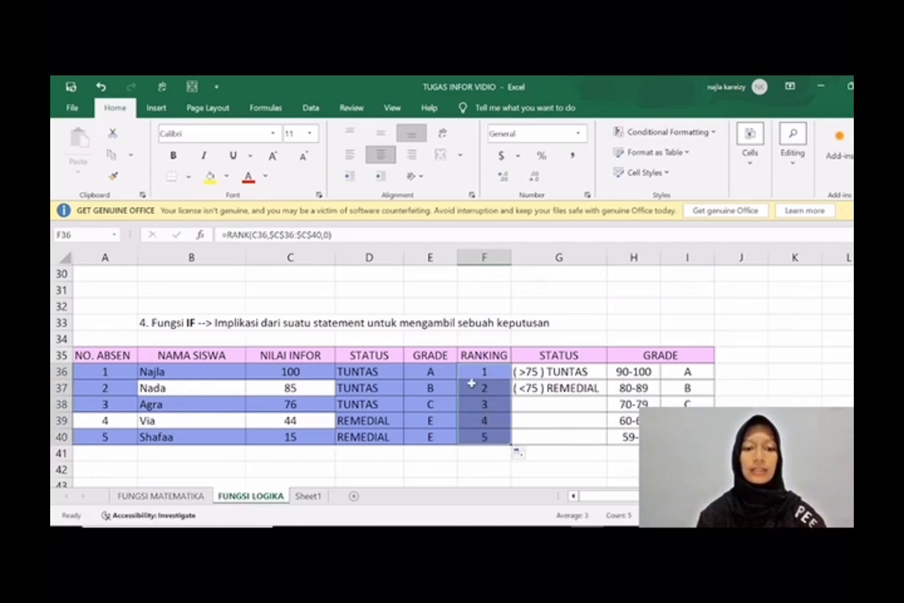
click(757, 405)
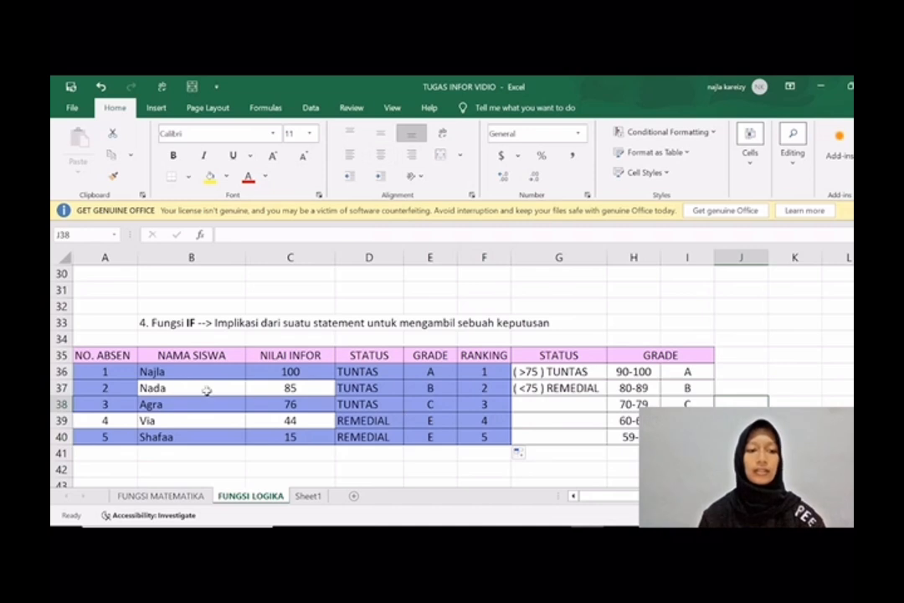
Review the completed NOT, AND, OR and IF exercise tables across the FUNGSI LOGIKA sheet.
scroll(295, 405, down, 1)
ctrl+scroll(295, 405, down, 4)
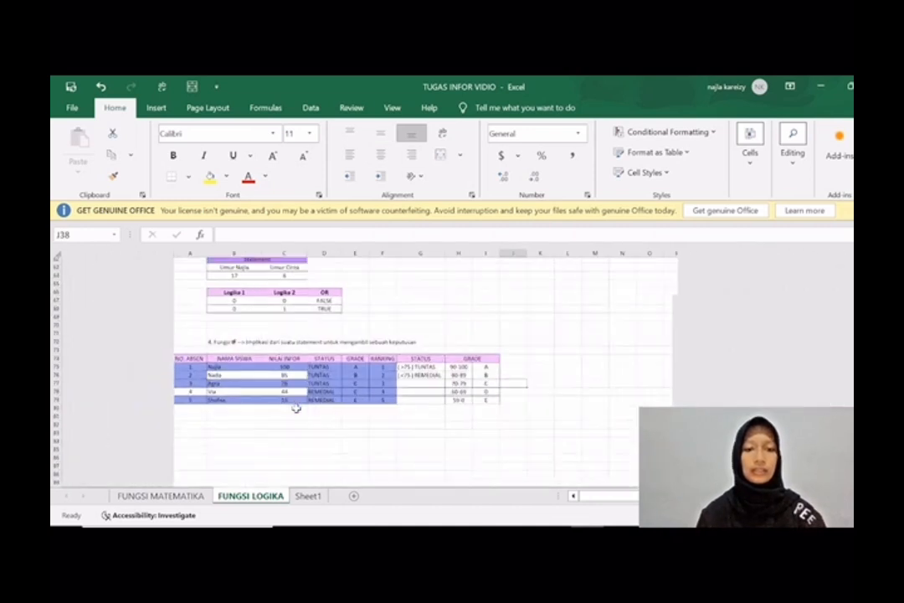
scroll(295, 408, up, 7)
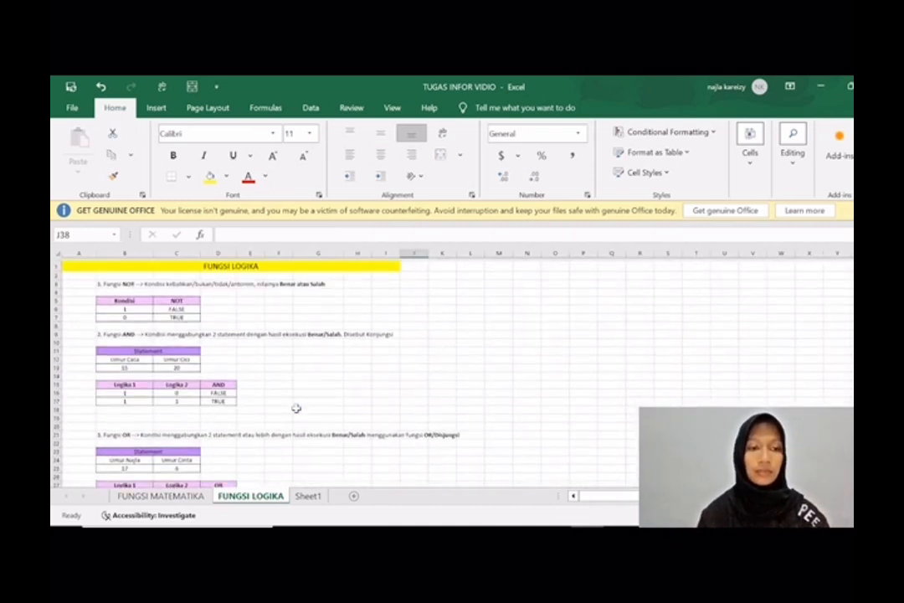
scroll(295, 408, down, 1)
scroll(295, 408, up, 1)
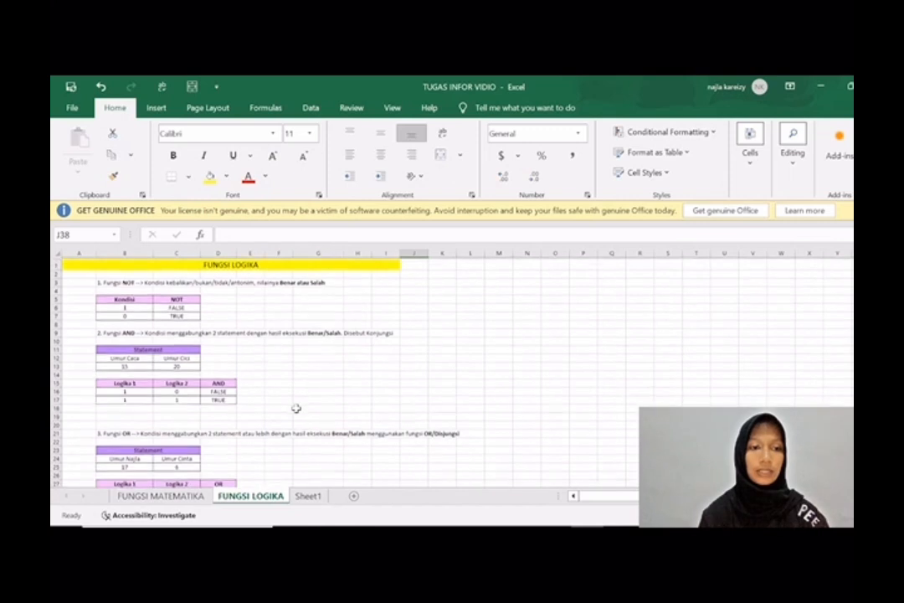
scroll(296, 408, down, 1)
scroll(295, 408, down, 5)
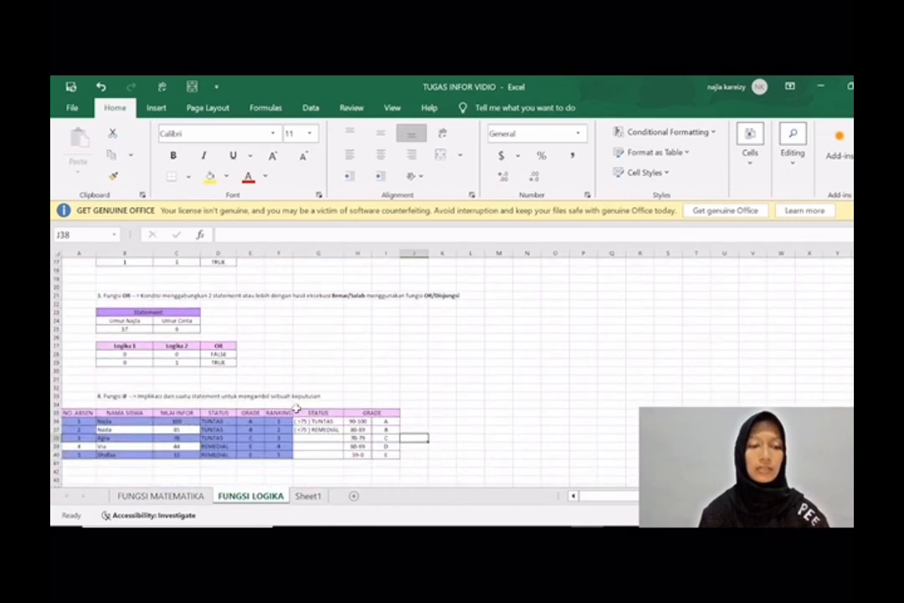
scroll(303, 420, up, 5)
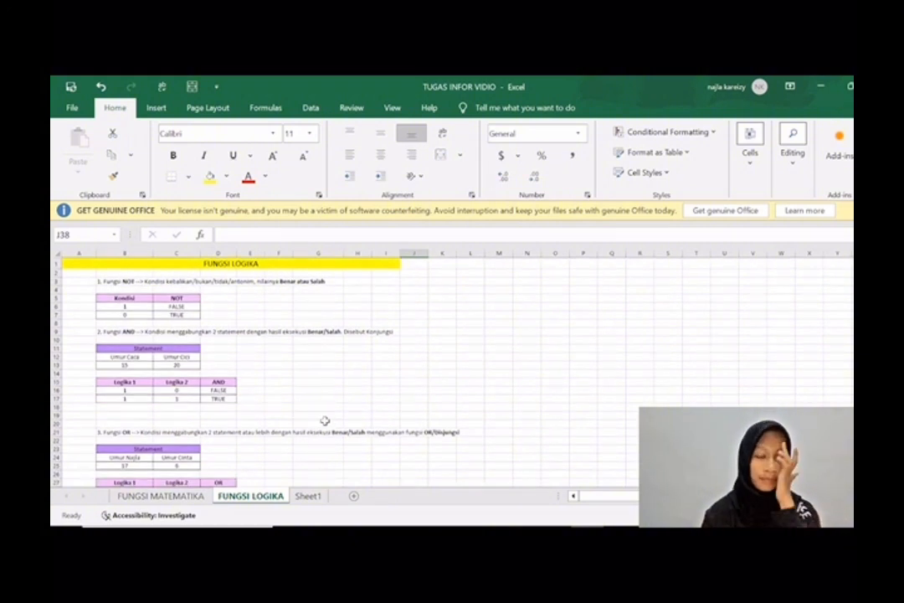
Open Sheet1 and enter the title FUNGSI STATISTIKA in cell A1 above the score table.
click(309, 497)
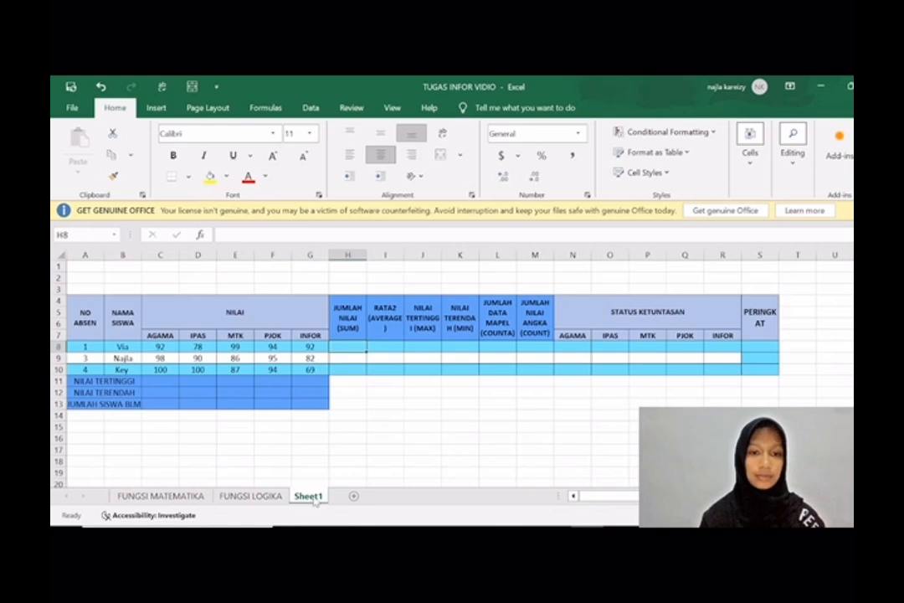
click(95, 266)
text(F)
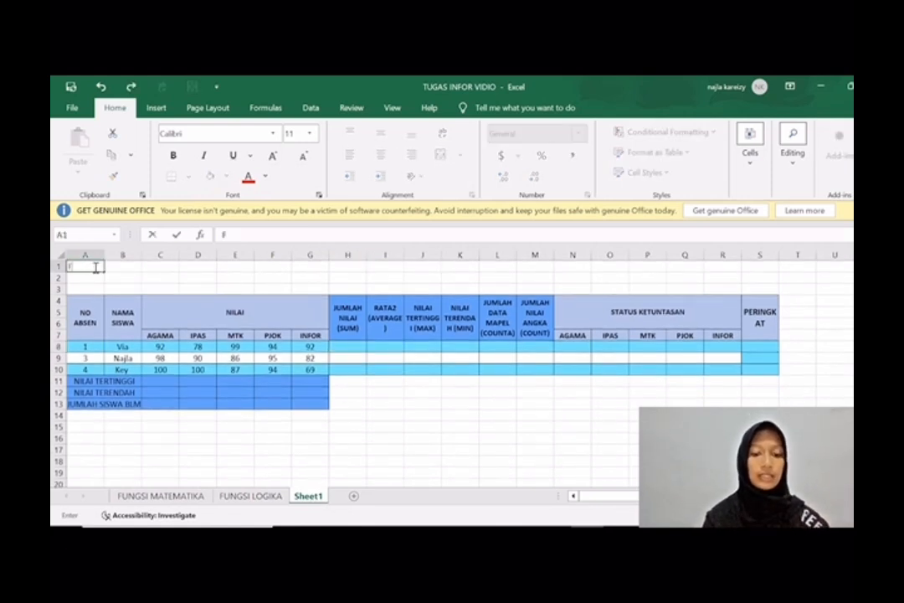
text(UNGSI STATISTIKA)
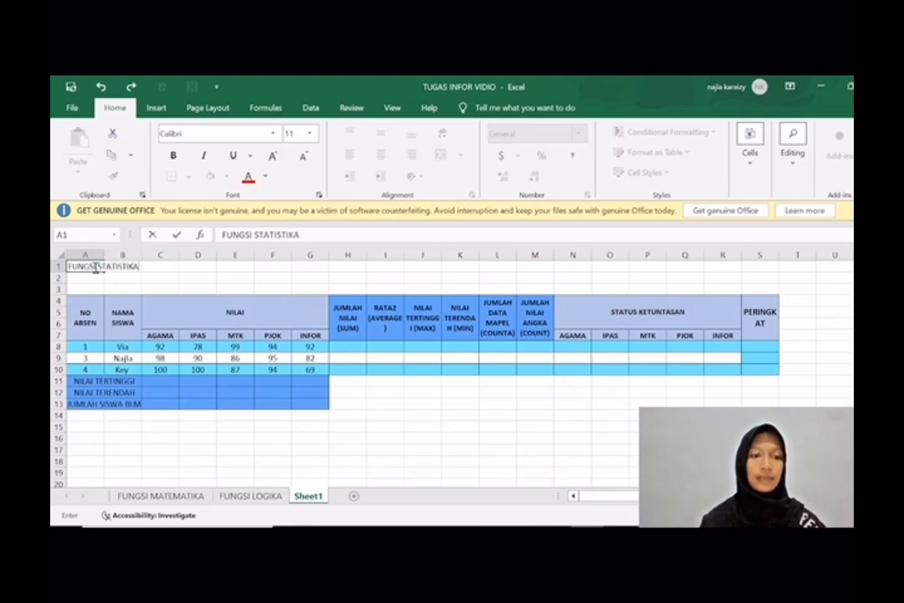
drag(159, 269, 93, 266)
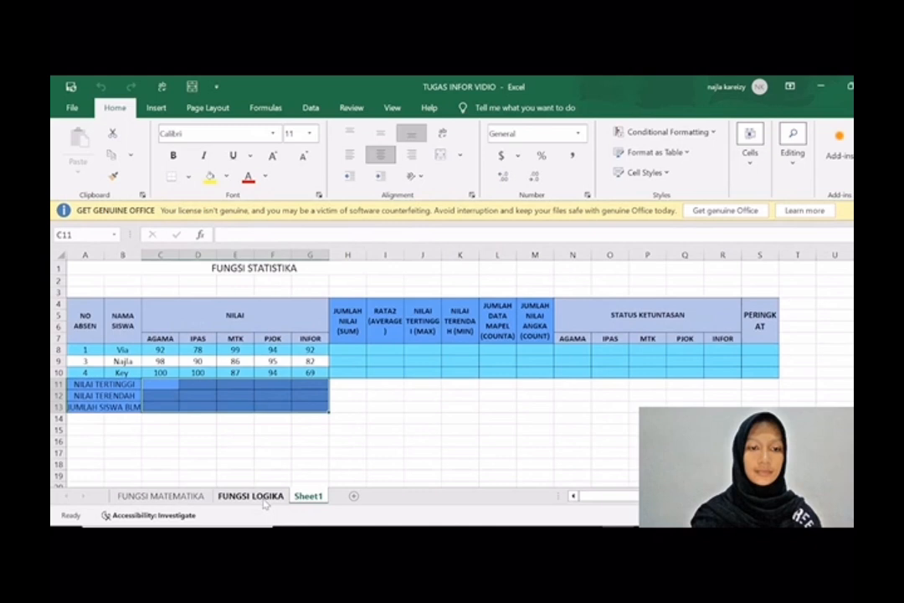
click(262, 499)
click(308, 495)
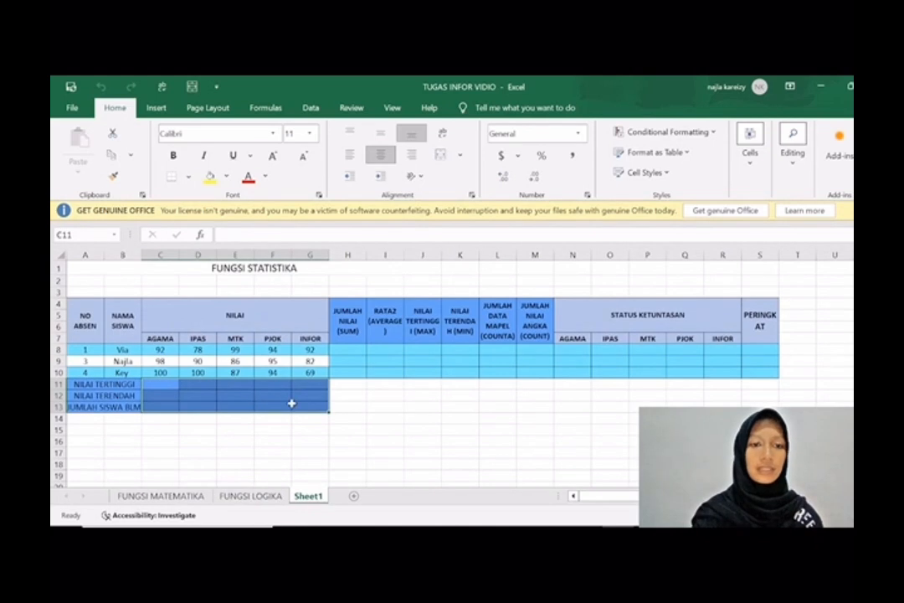
Enter =SUM(C8:G10) in H8 under JUMLAH NILAI and fill it down to H10.
click(357, 350)
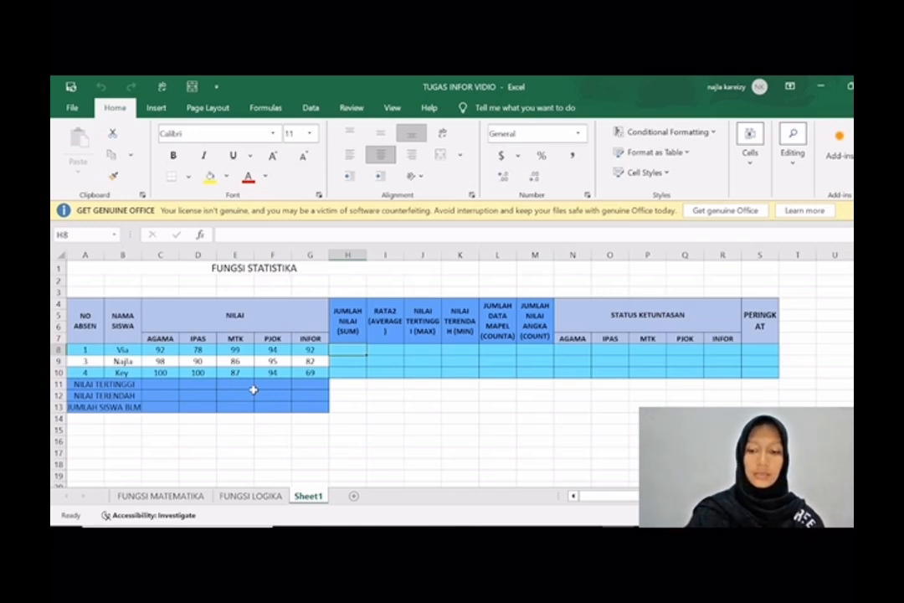
text(=S)
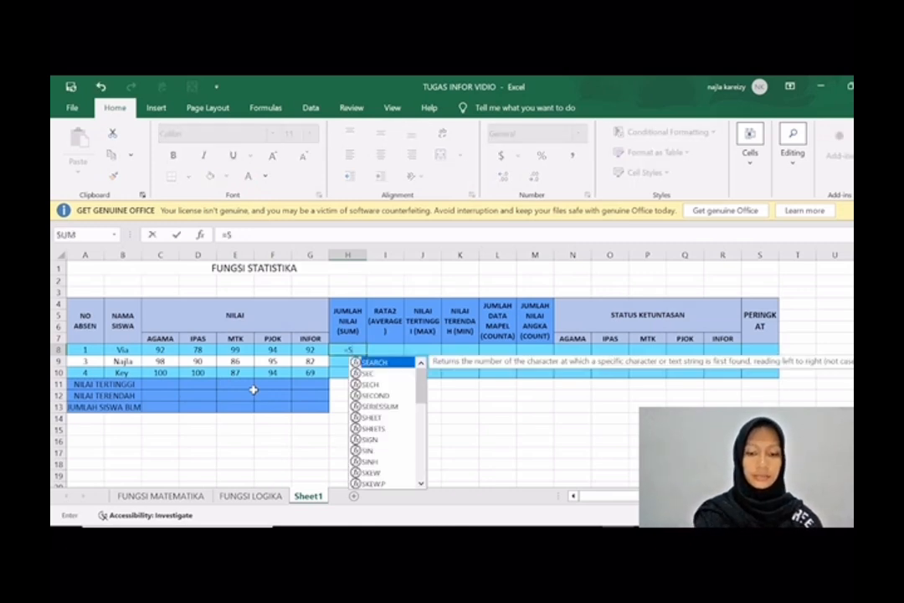
text(UM()
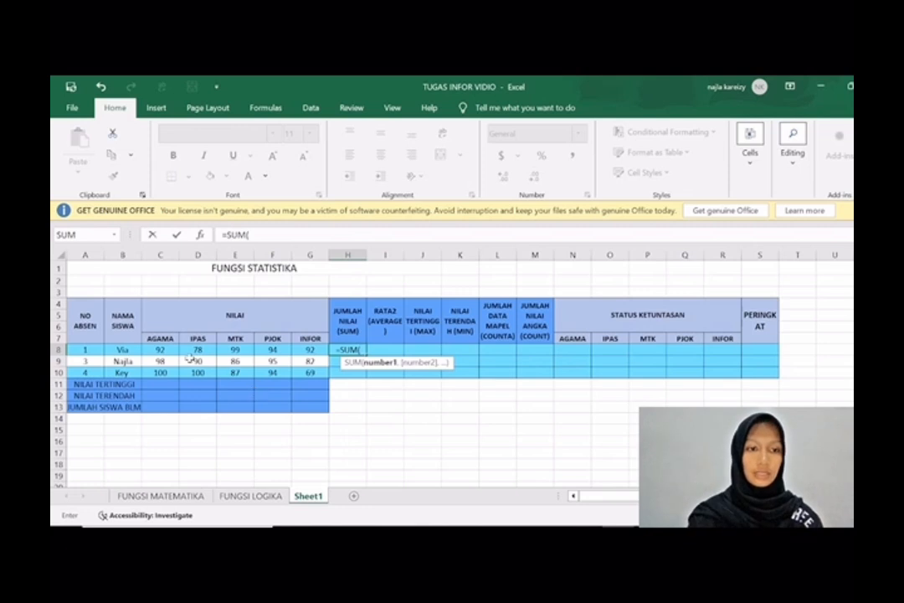
drag(162, 347, 325, 373)
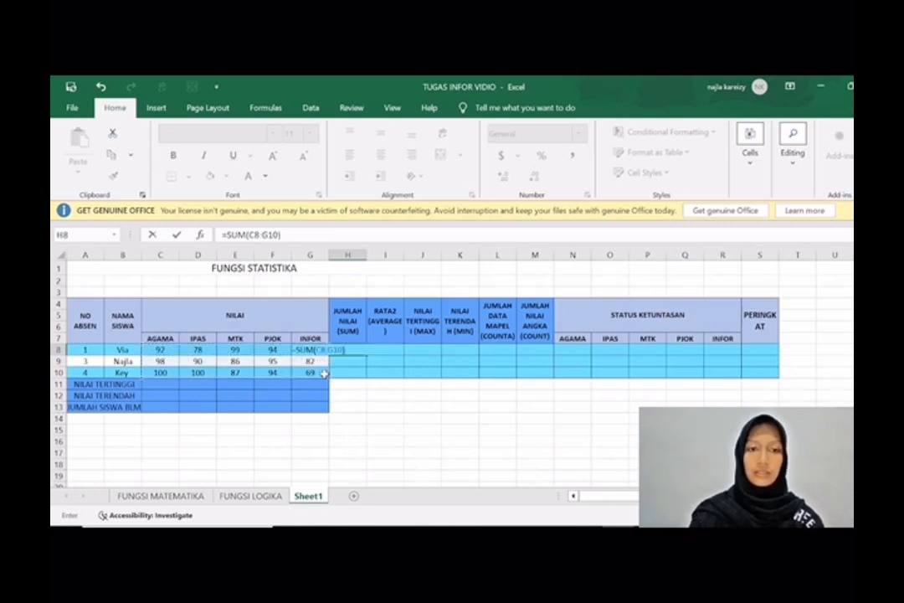
key(Return)
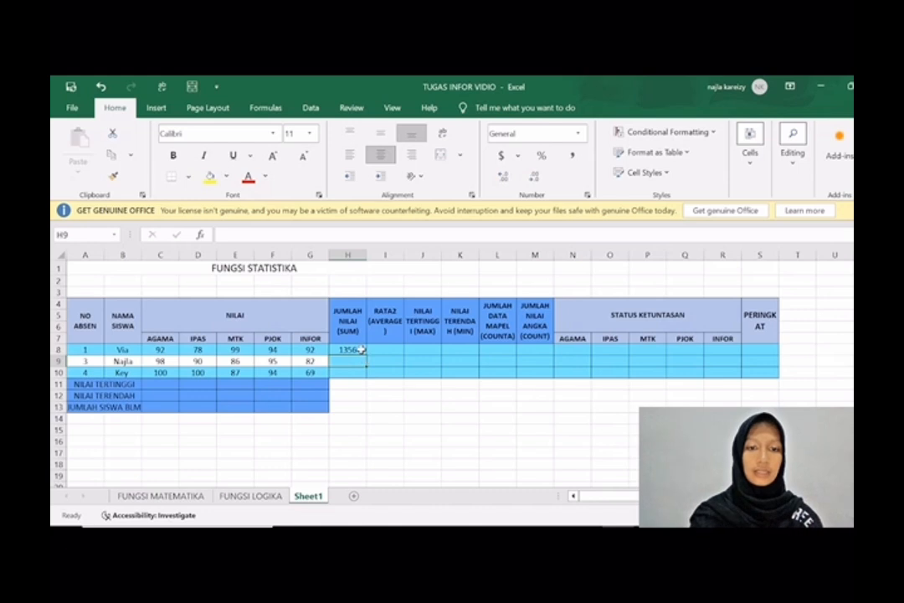
click(363, 354)
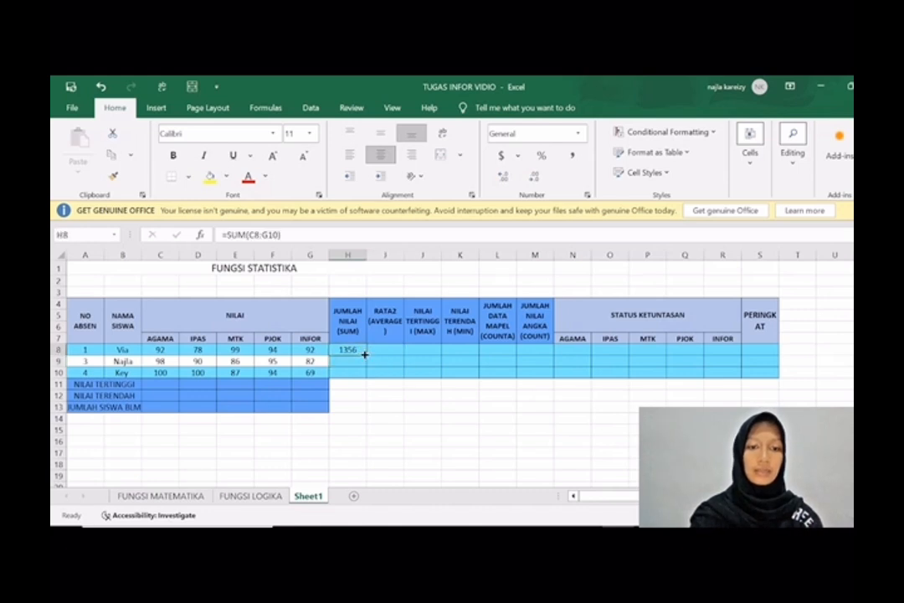
drag(366, 355, 367, 377)
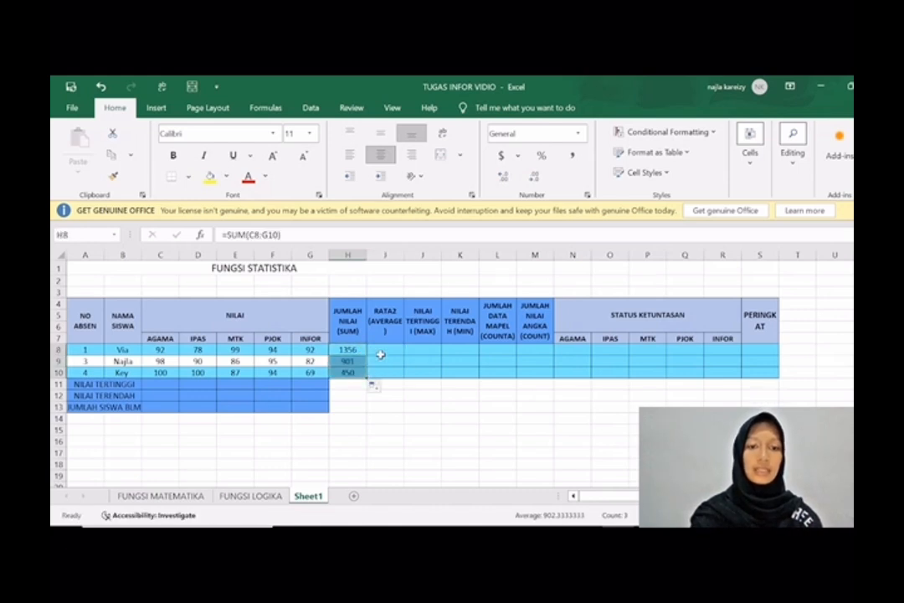
Enter =AVERAGE(C8:G10) in I8 under RATA2 and fill it down to I10.
click(382, 350)
text(=)
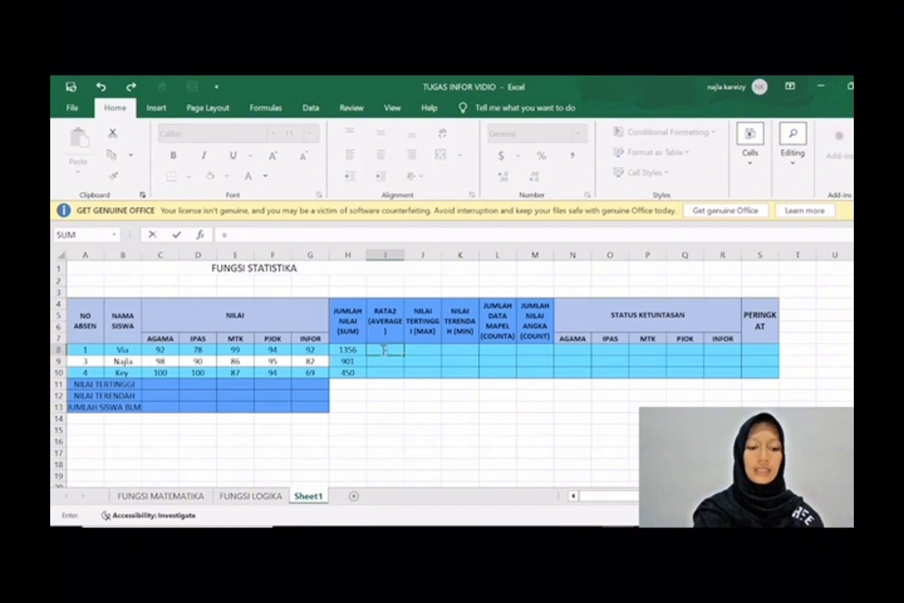
text(AVERAGE)
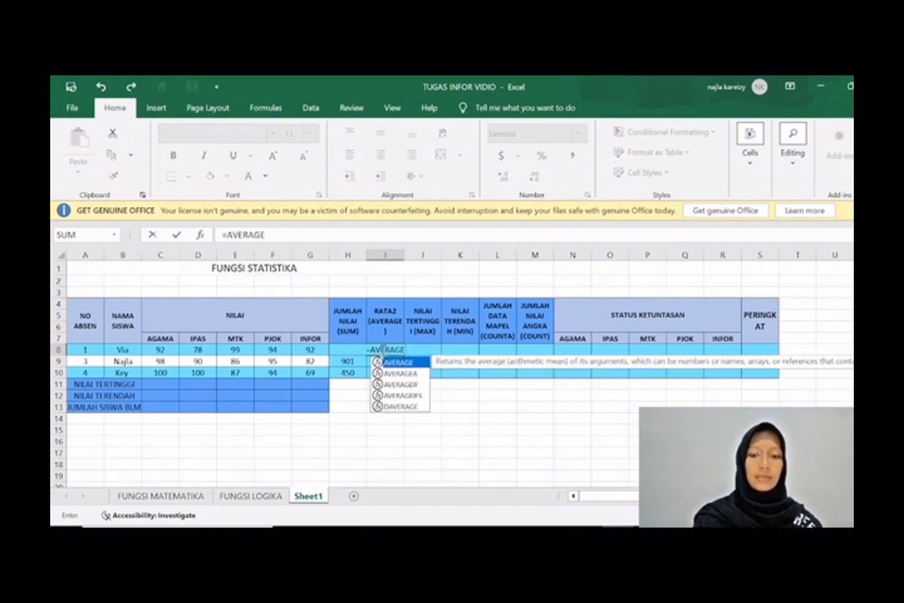
text(()
drag(160, 349, 316, 379)
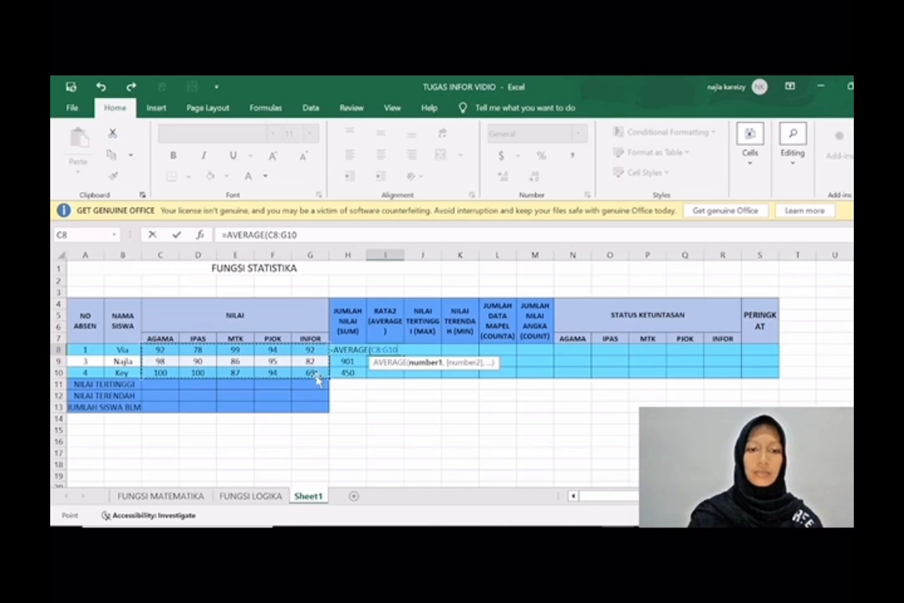
key(Return)
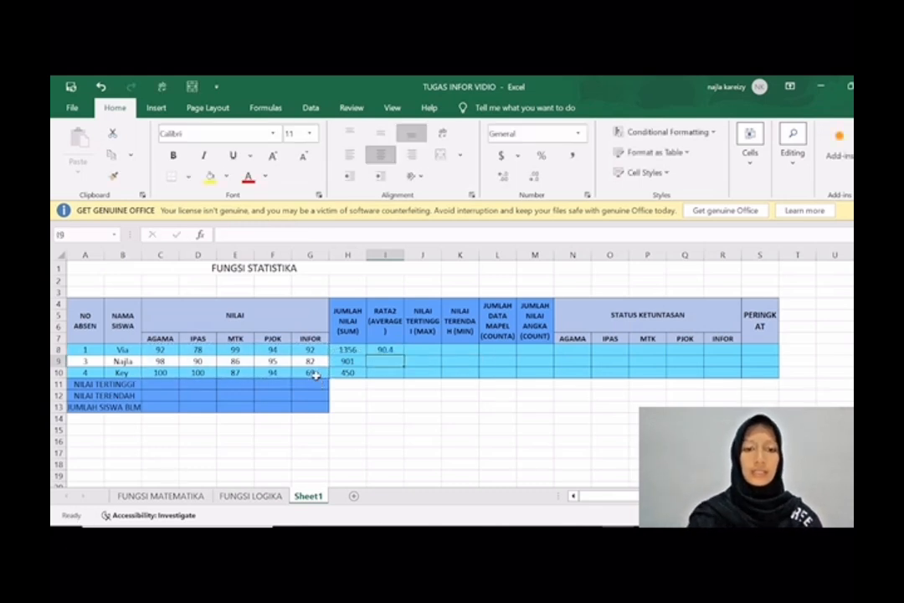
click(397, 349)
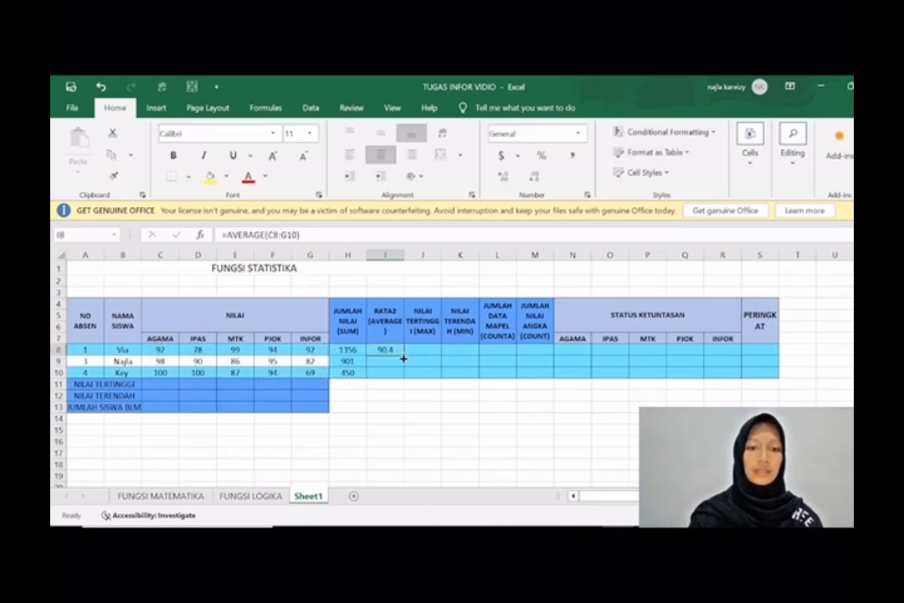
drag(403, 357, 405, 375)
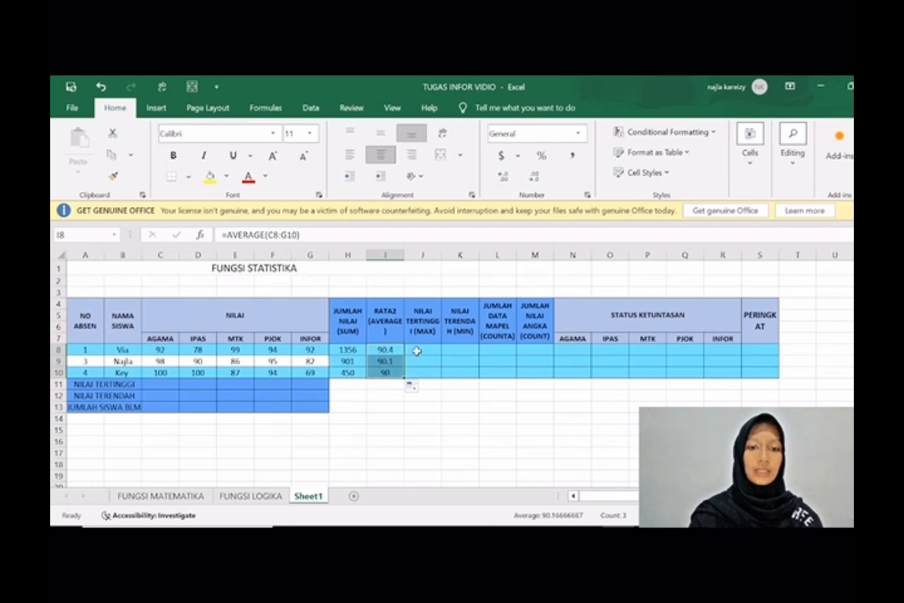
Enter =MAX(C8:G10) in J8 under NILAI TERTINGGI and fill it down to J10.
click(417, 350)
text(=)
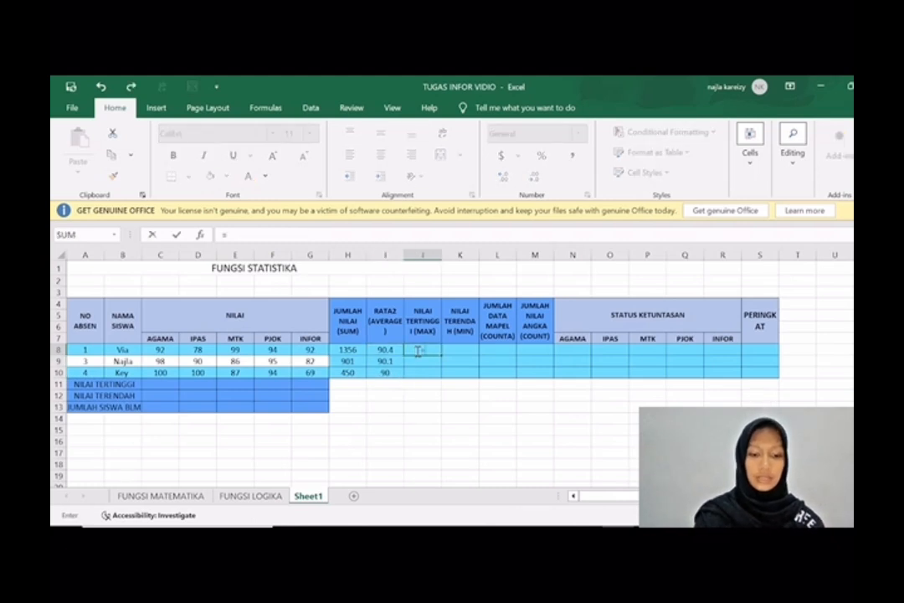
text(MAX()
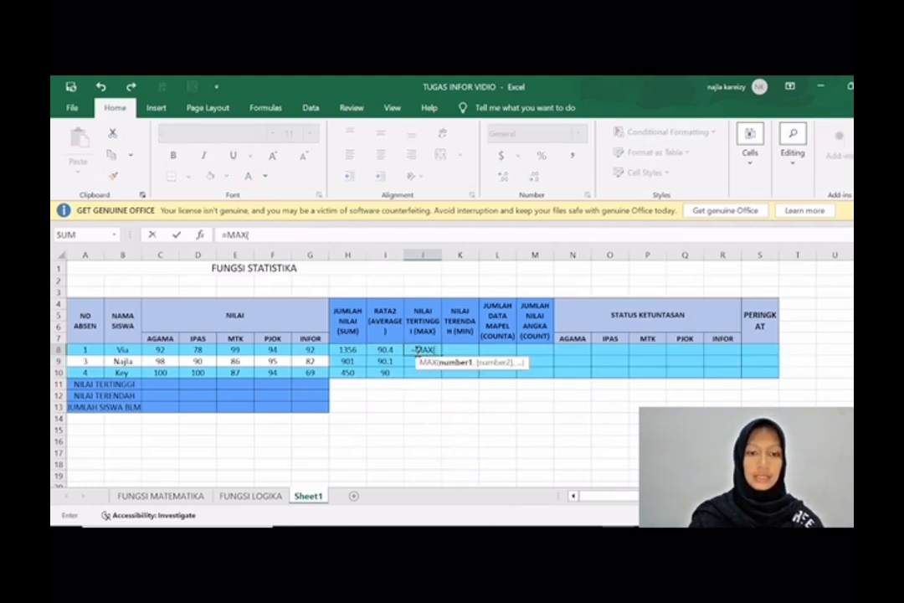
drag(160, 350, 324, 375)
key(Return)
click(423, 348)
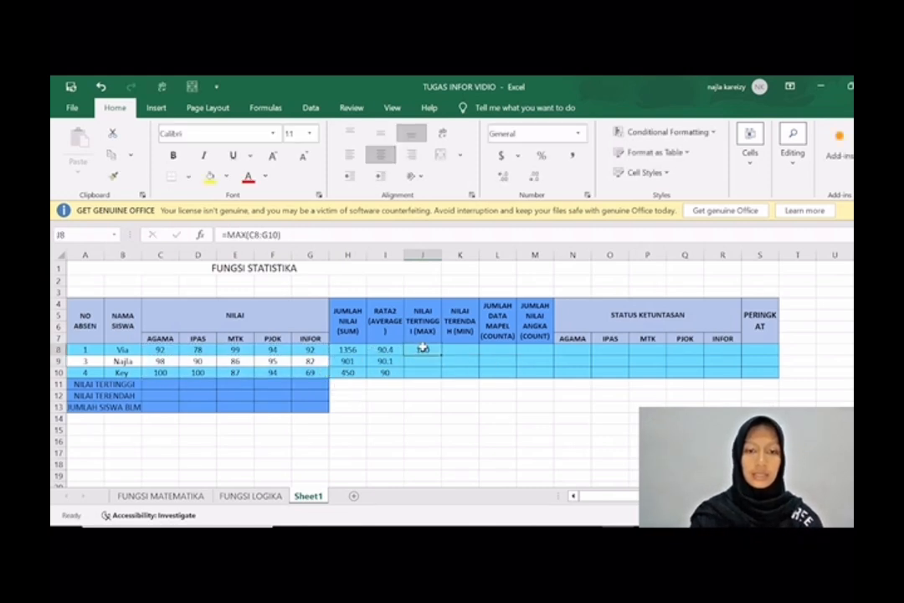
drag(442, 356, 442, 377)
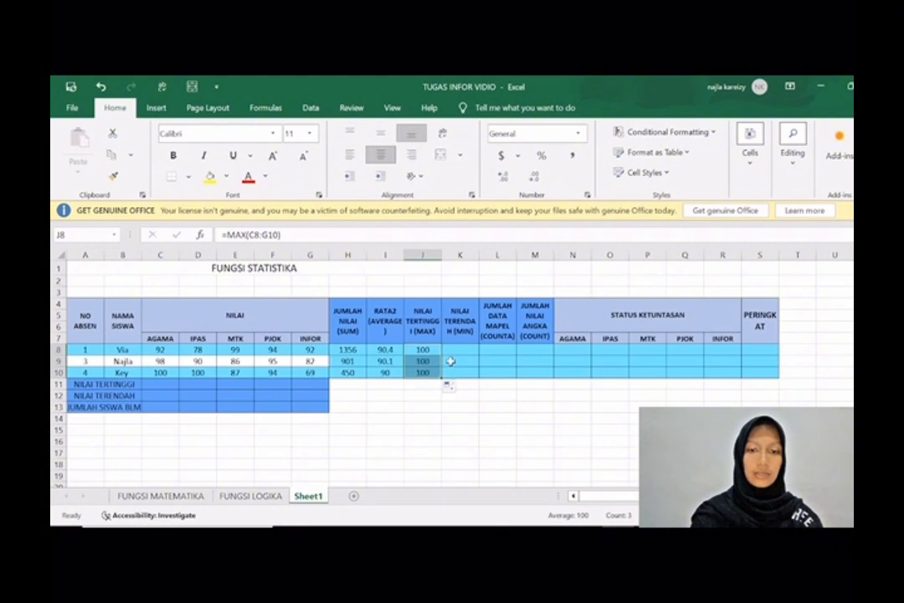
Enter =MIN(C8:G10) in K8 under NILAI TERENDAH and fill it down to K10.
click(458, 350)
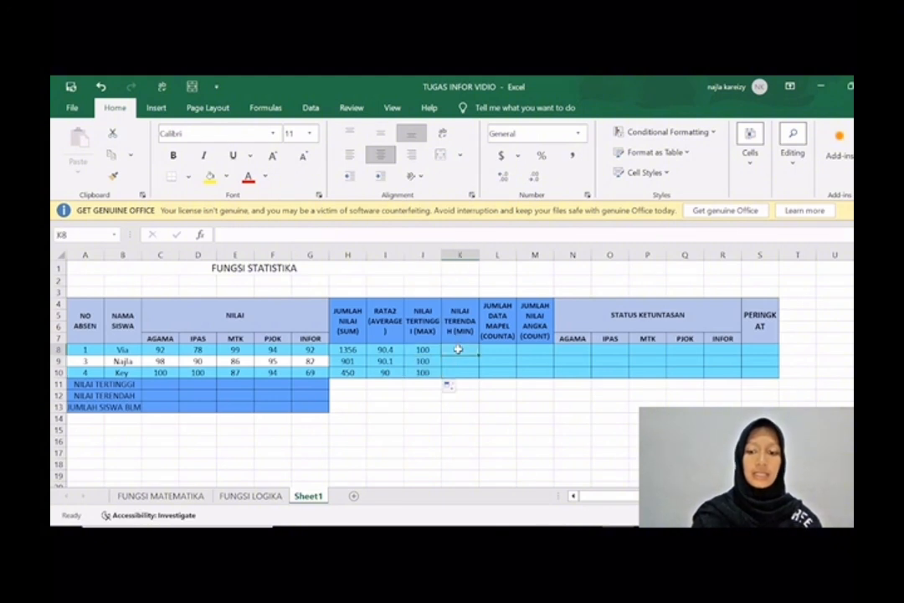
text(=MIN)
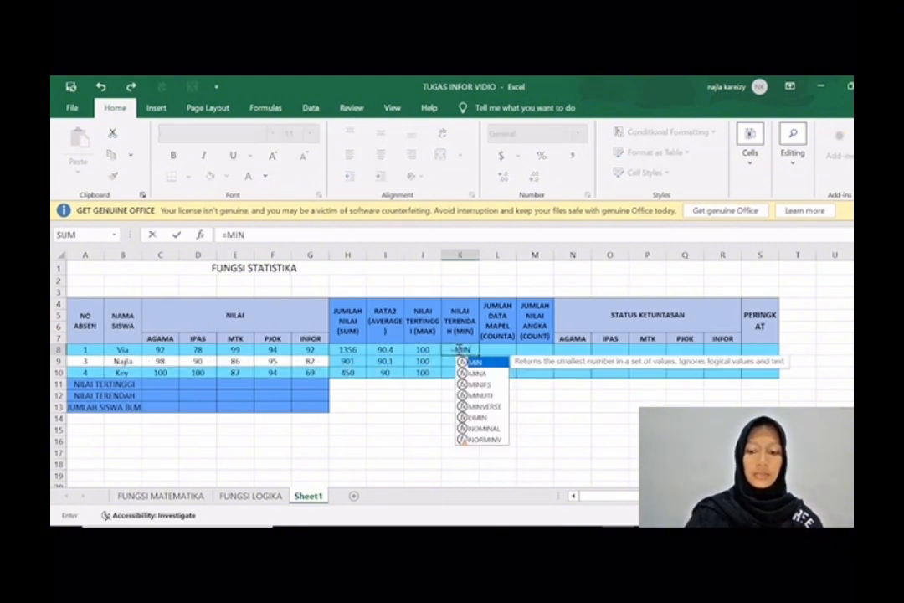
text(()
drag(155, 349, 315, 372)
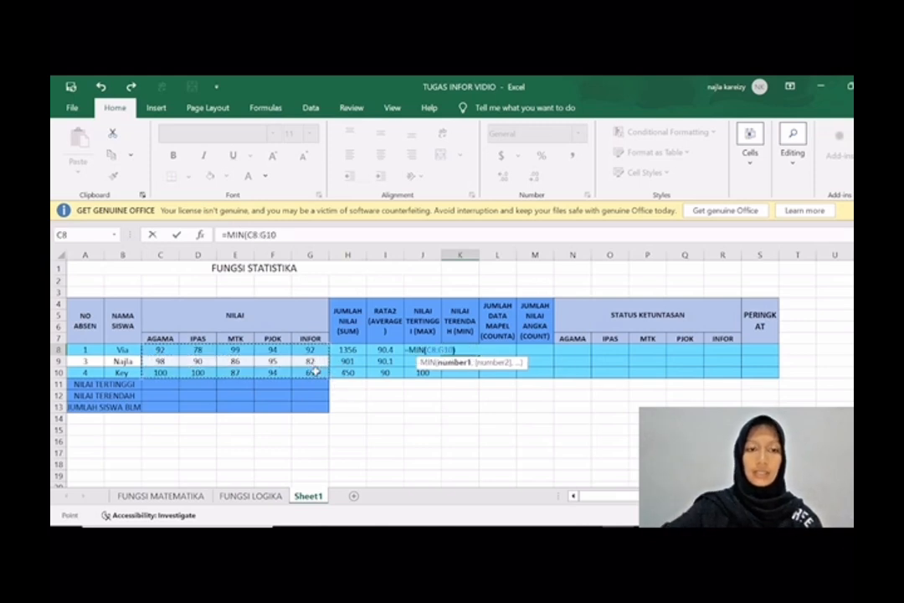
key(Return)
click(474, 352)
drag(480, 356, 478, 371)
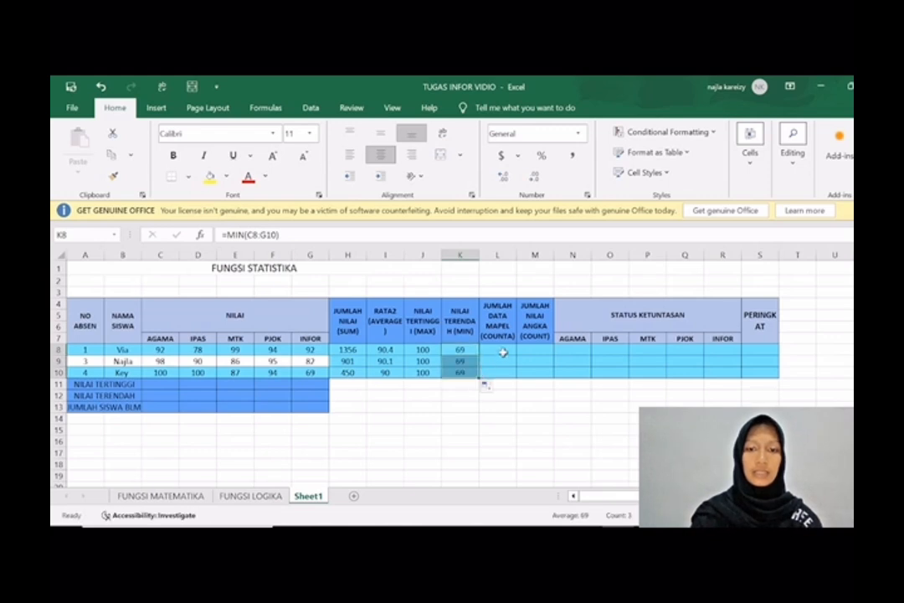
Try =COUNTA(C8:G10) in L8 under JUMLAH DATA MAPEL, and undo the entry.
click(505, 350)
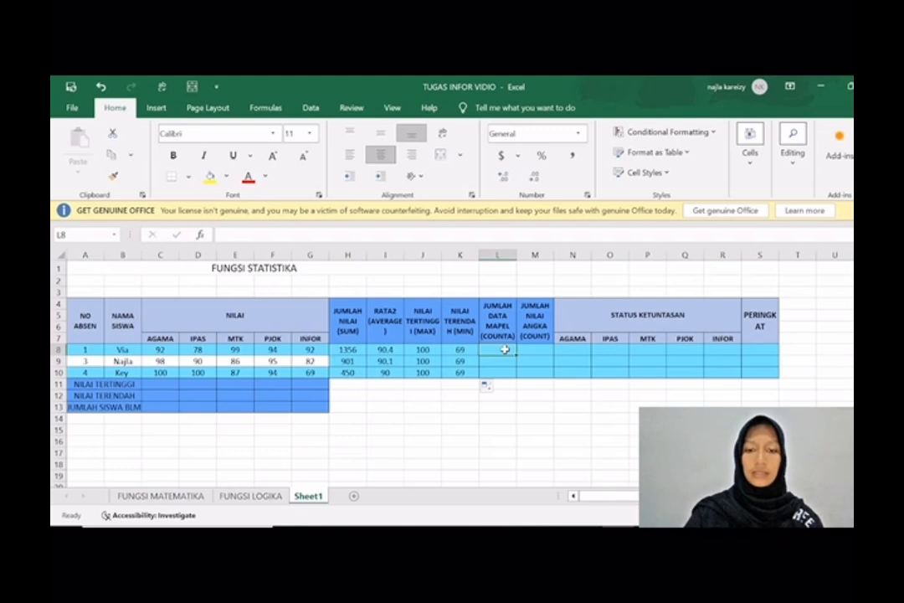
text(=)
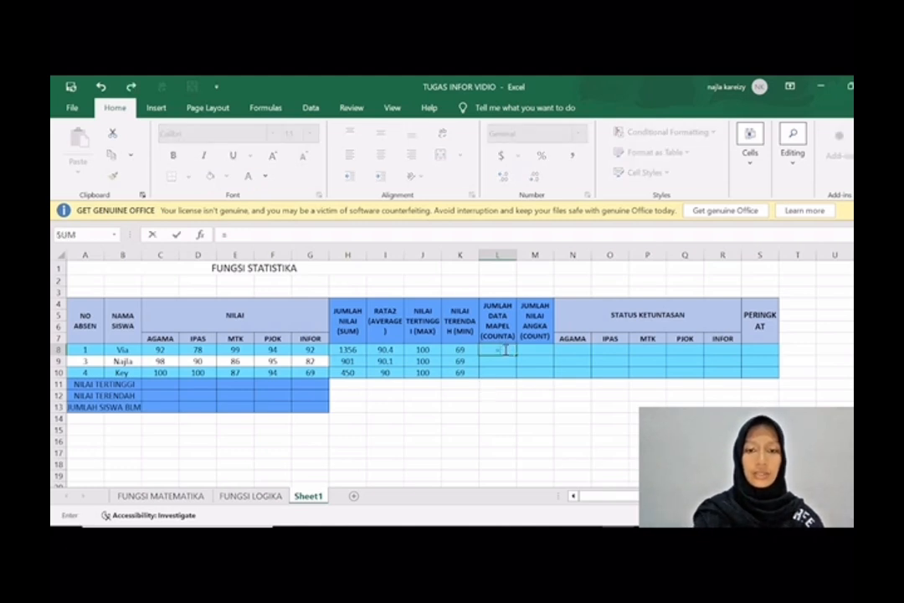
text(COUNTA)
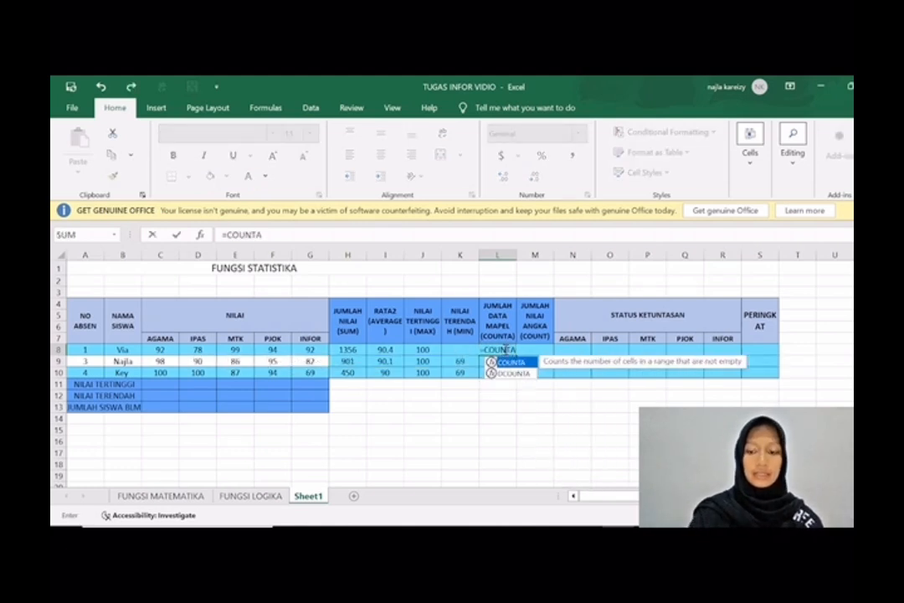
text(()
drag(164, 349, 315, 372)
text())
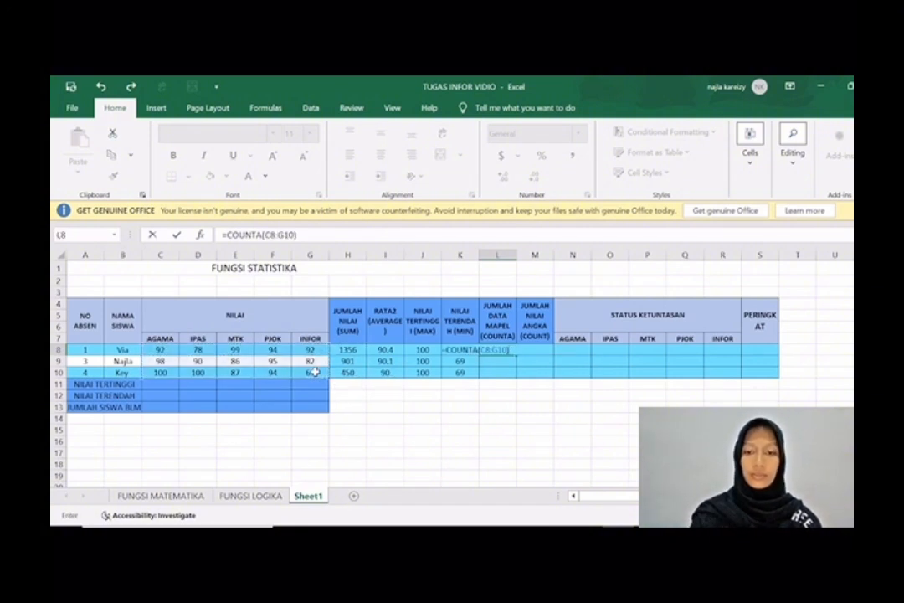
key(Return)
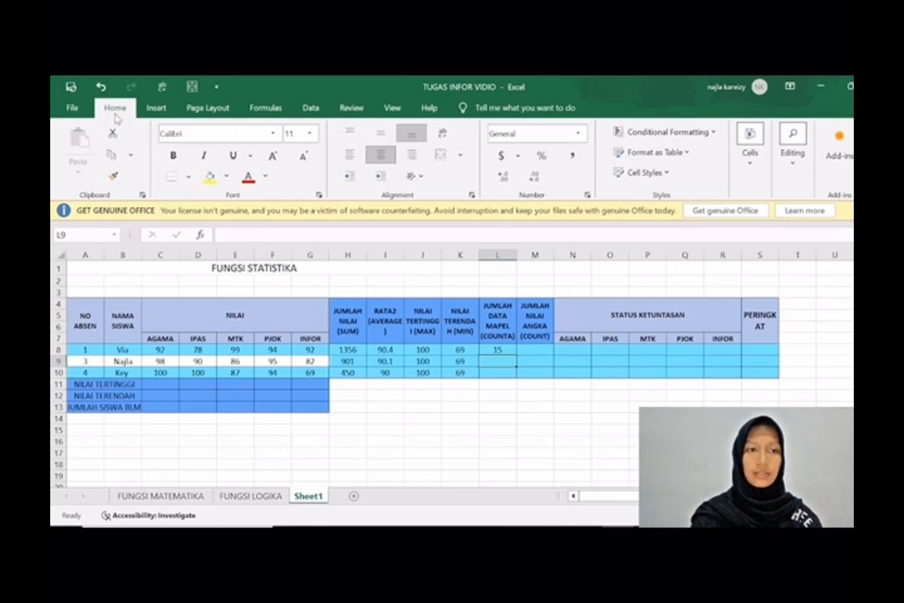
click(100, 86)
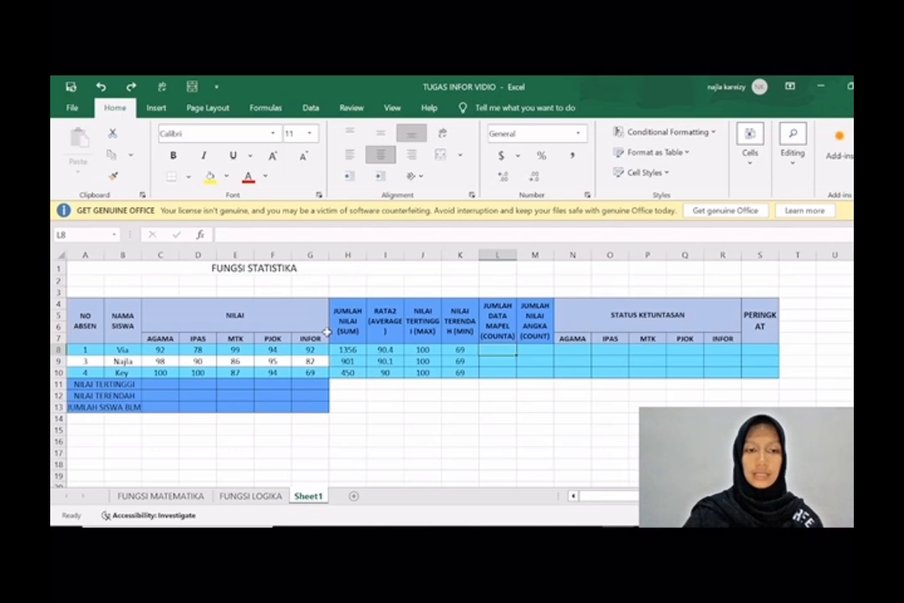
Enter =COUNTA(C8:G8) in L8 under JUMLAH DATA MAPEL and fill it down to L10.
text(=COU)
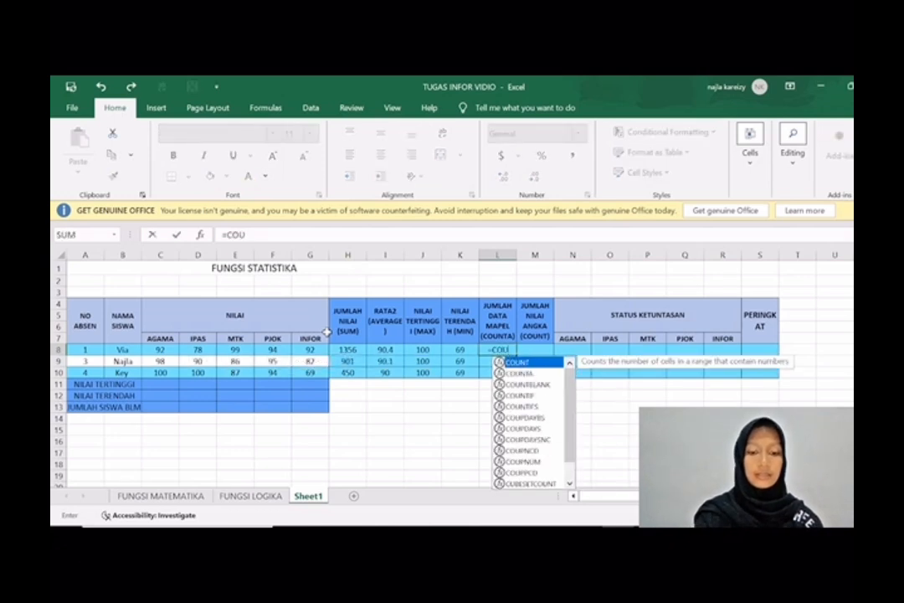
text(NTA()
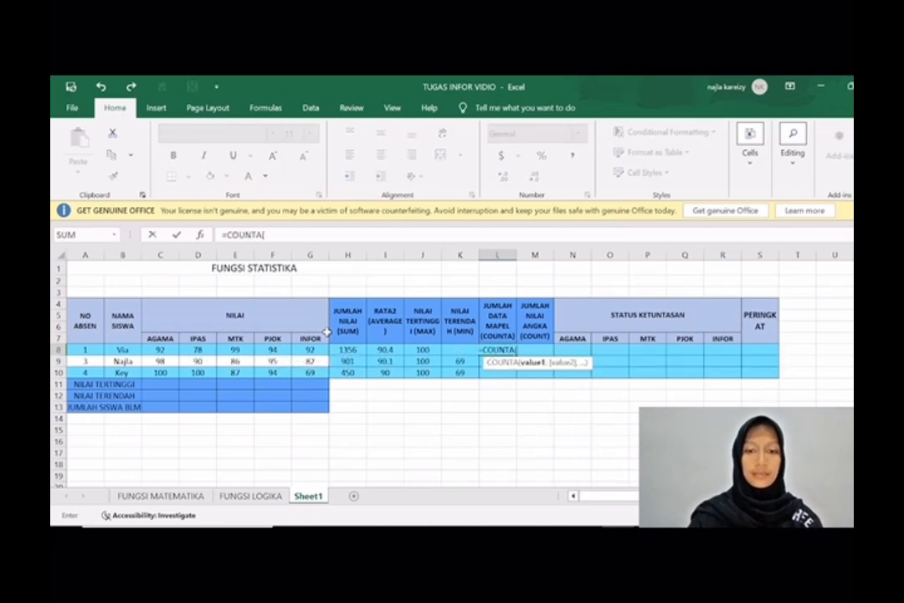
drag(160, 350, 300, 350)
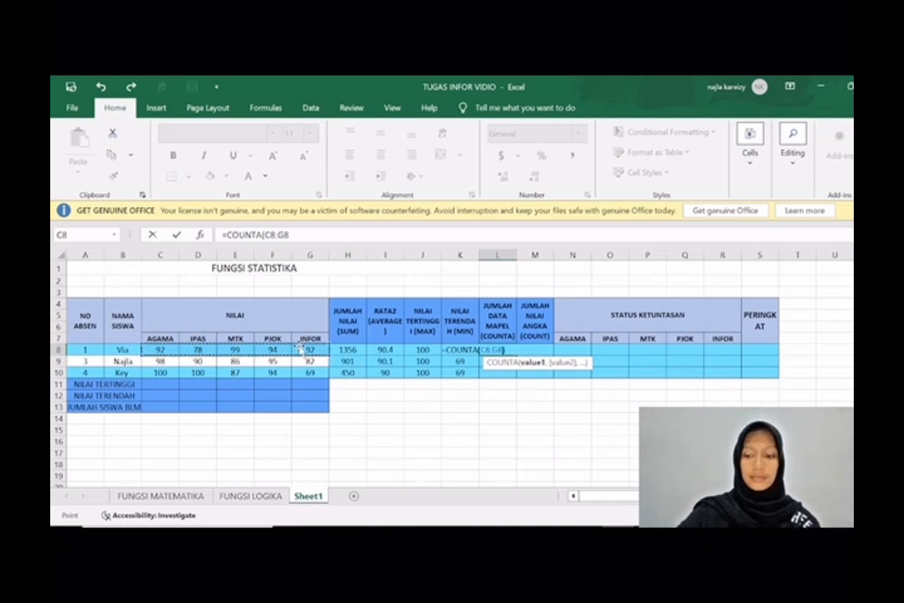
key(Return)
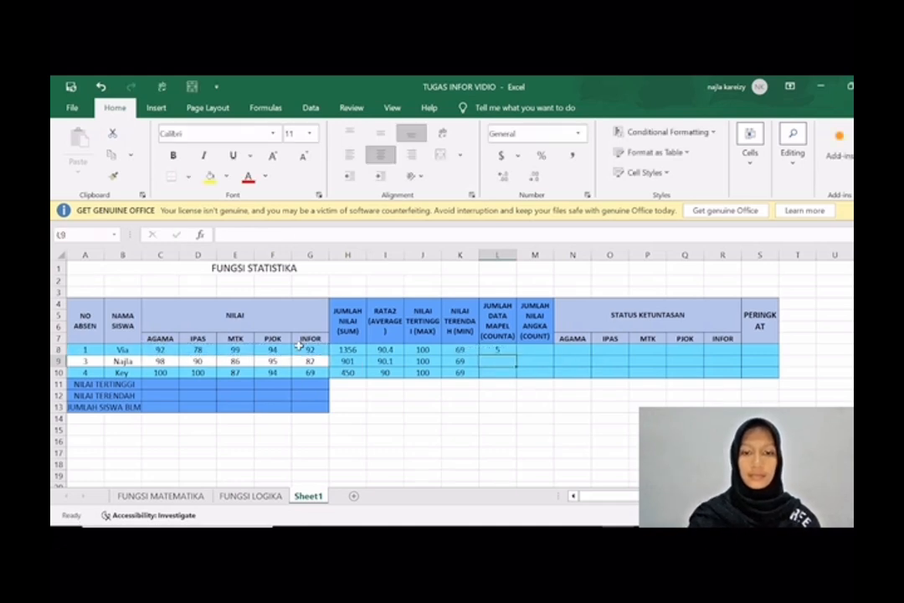
click(508, 351)
drag(517, 356, 516, 379)
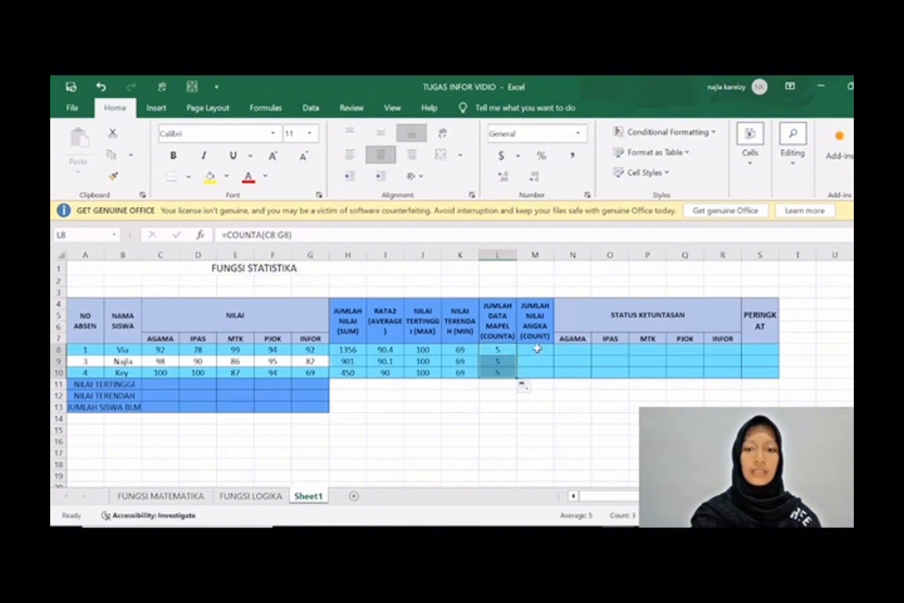
Enter =COUNT(C8:G8) in M8 under JUMLAH NILAI ANGKA and fill it down to M10.
click(537, 348)
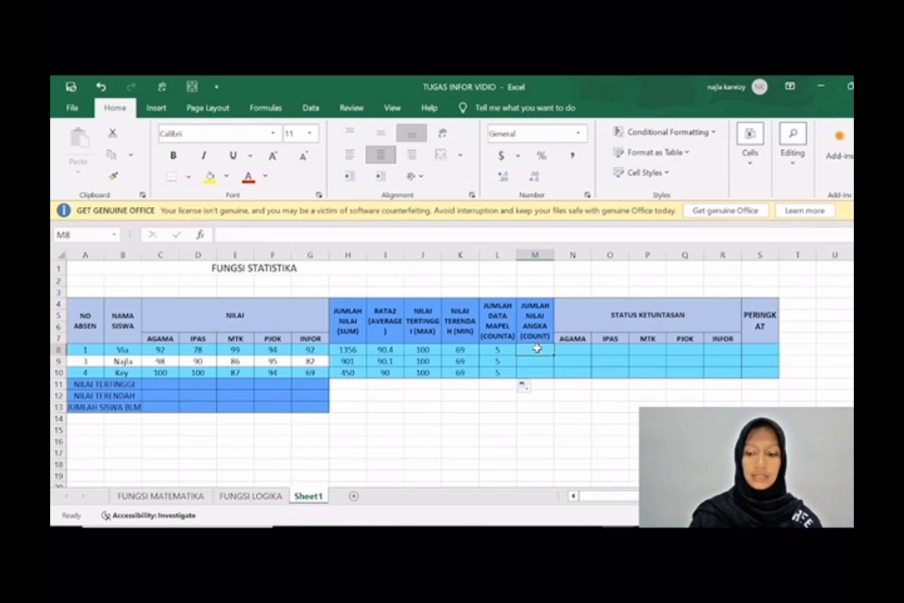
text(=)
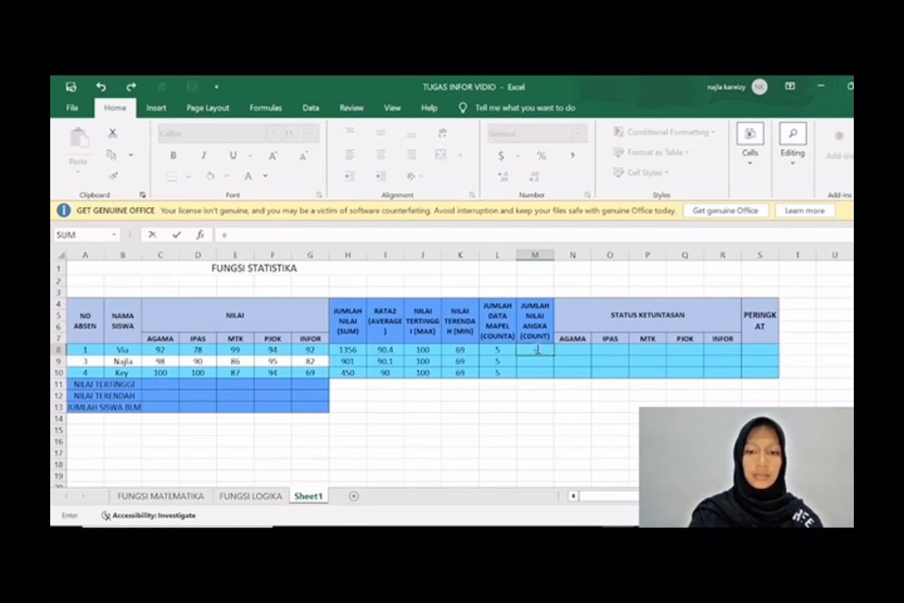
text(COUNT)
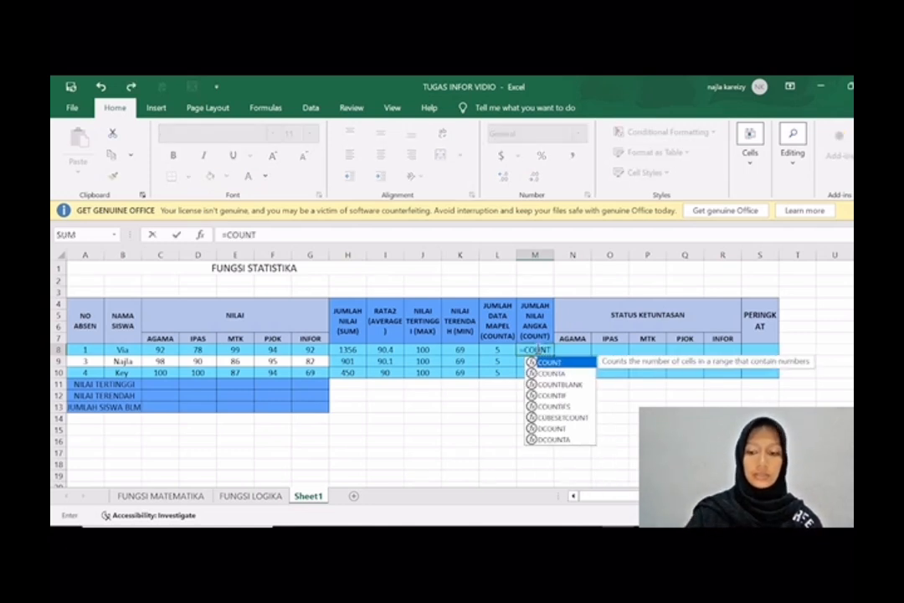
text(()
drag(161, 349, 320, 350)
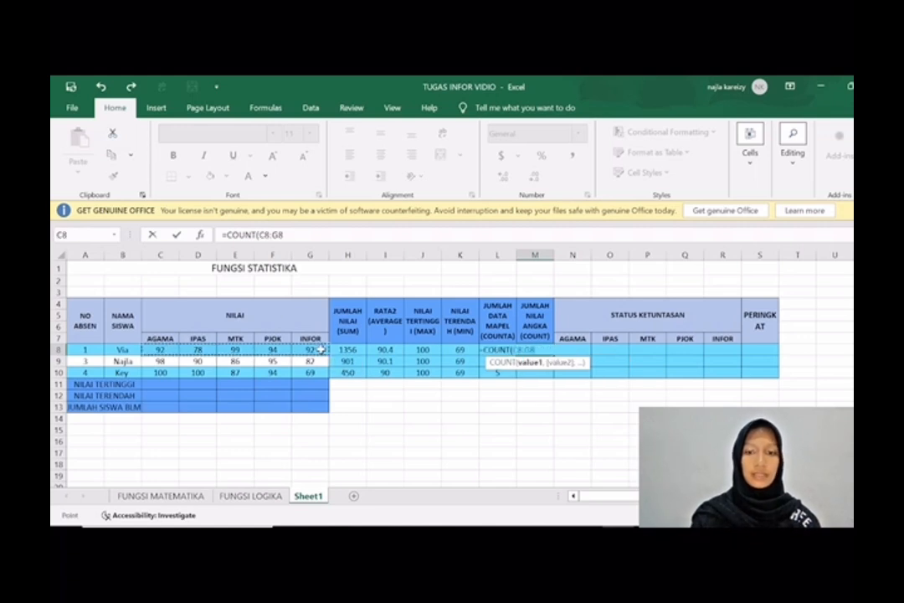
key(Return)
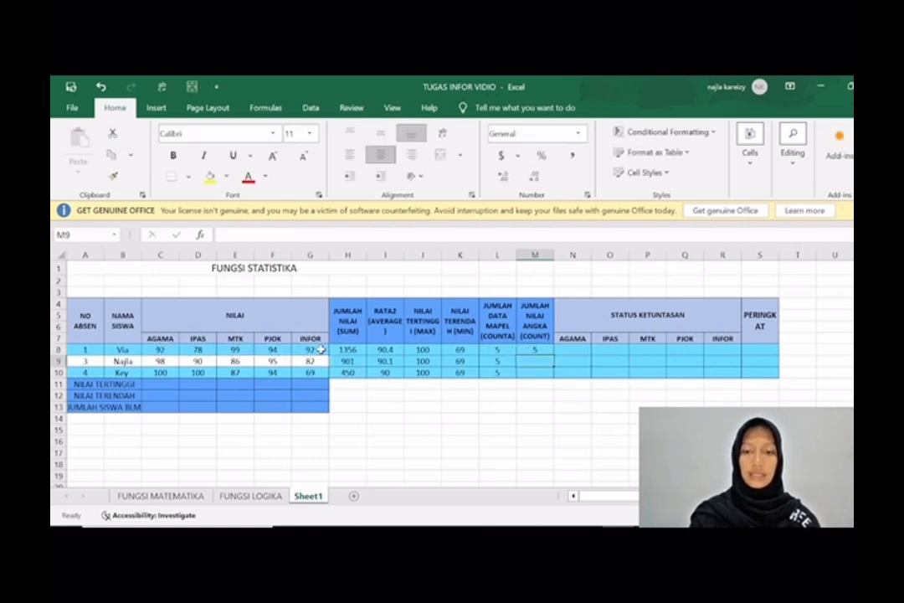
click(533, 348)
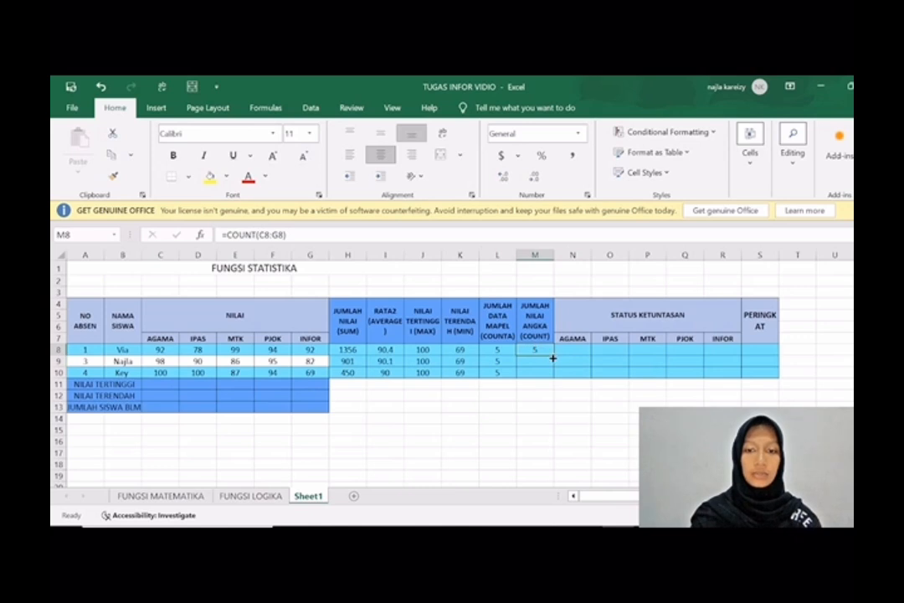
drag(552, 355, 555, 378)
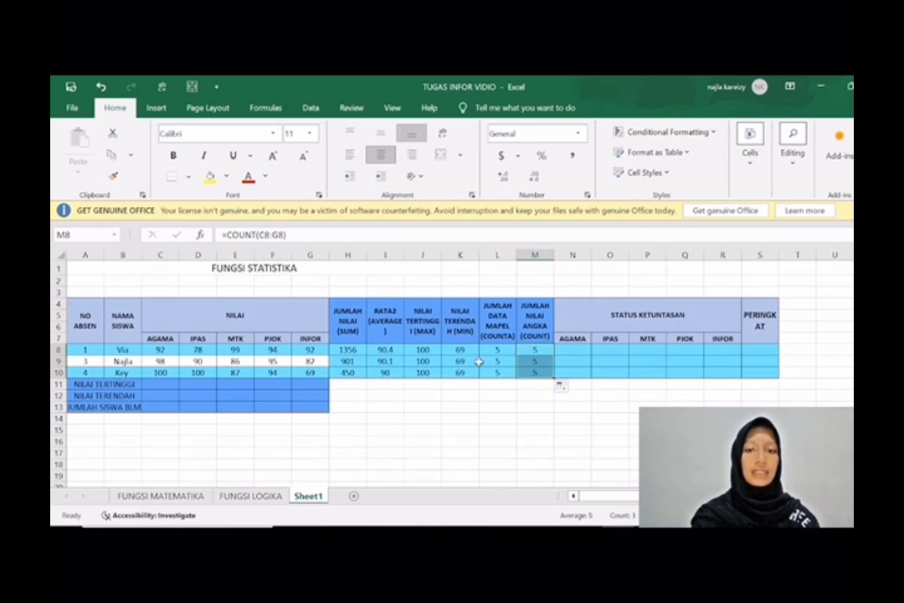
Enter =IF(C8>=75,"TUNTAS","REMEDIAL") in N8, the first AGAMA cell under STATUS KETUNTASAN.
click(572, 353)
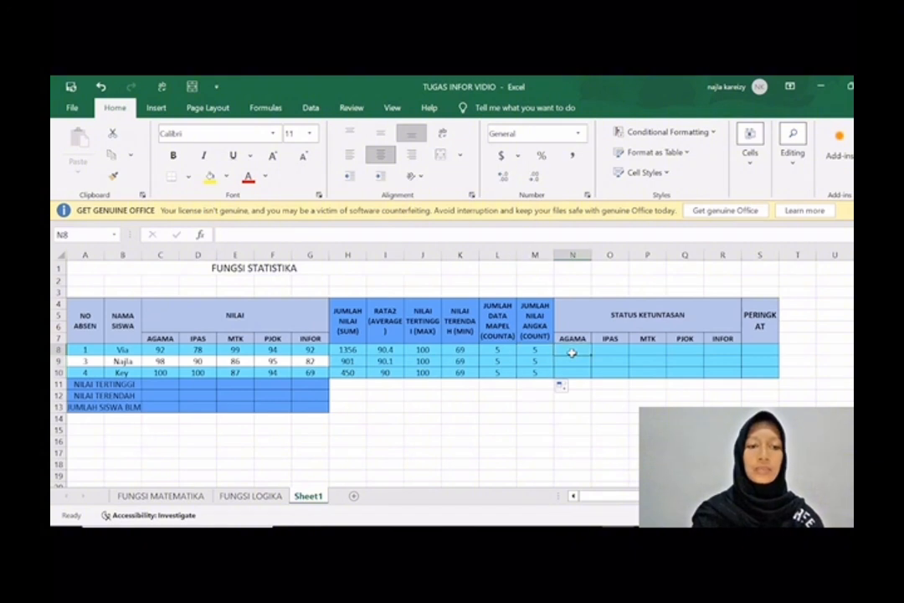
text(=)
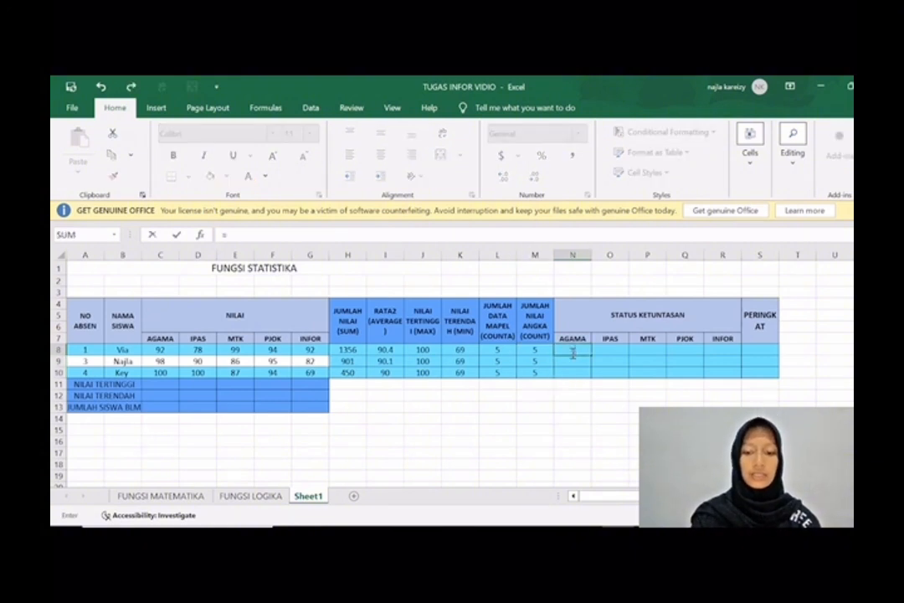
text(IF)
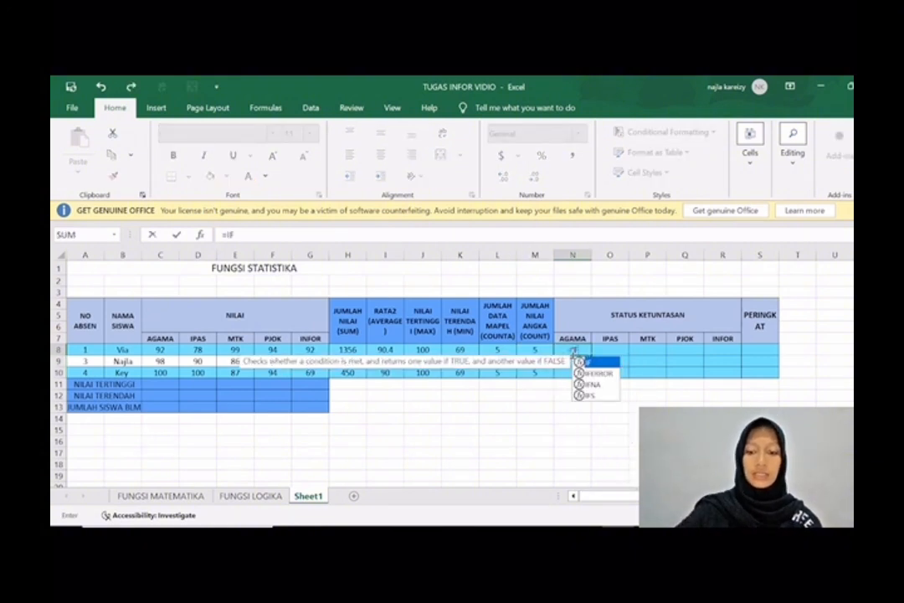
text(()
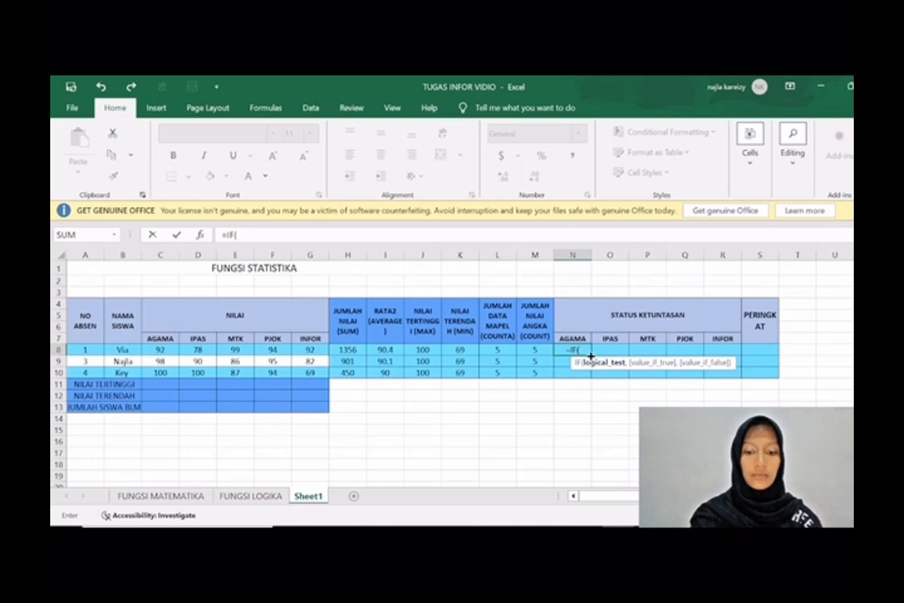
click(174, 350)
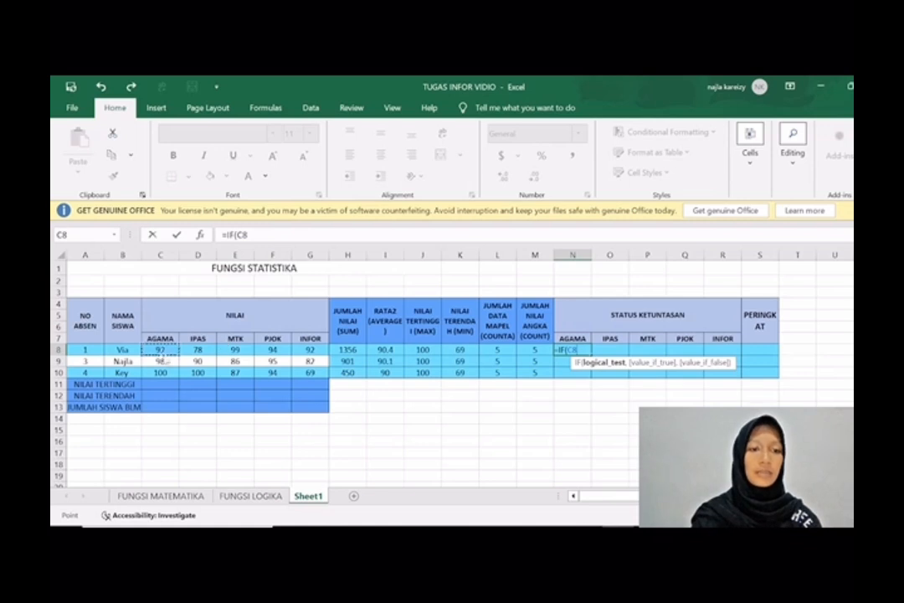
text(>)
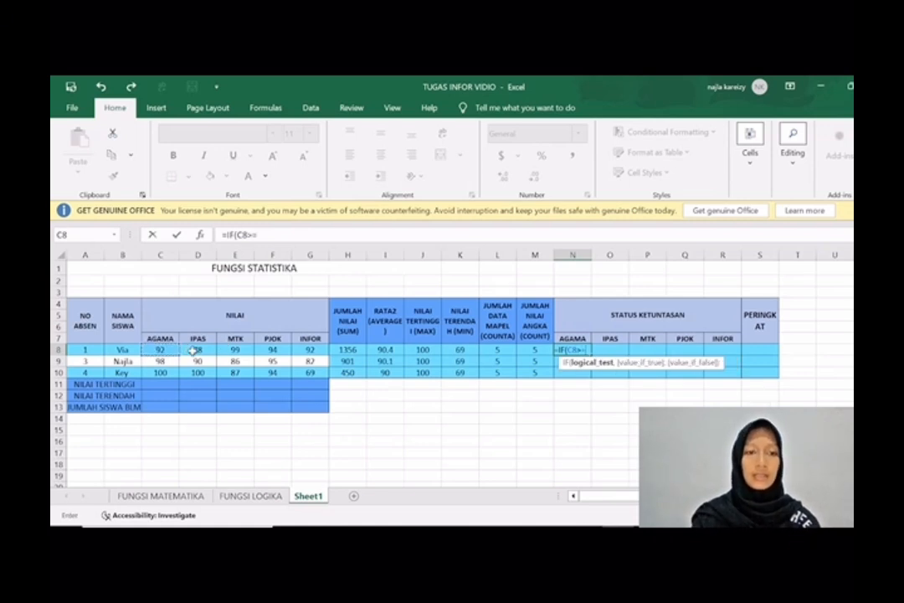
text(=75,)
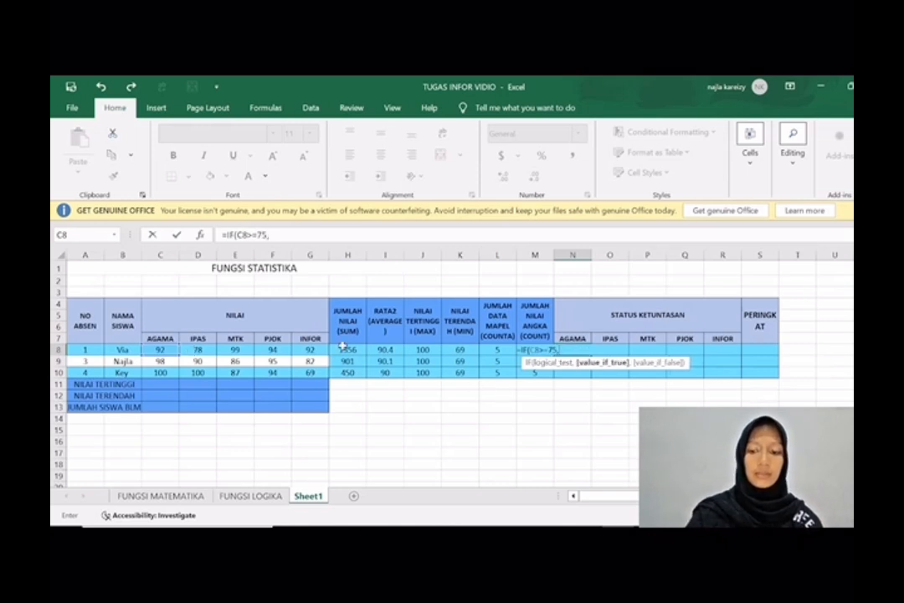
text("T)
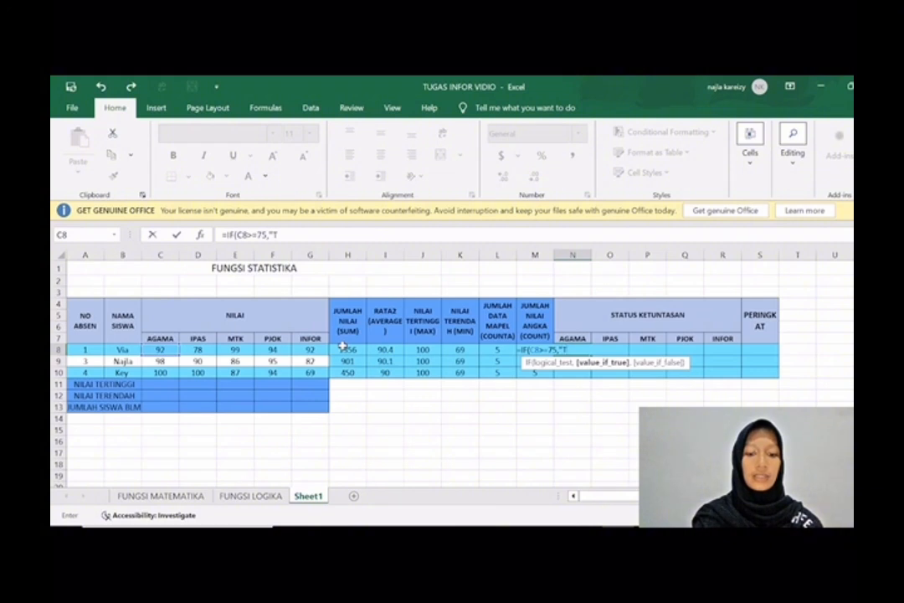
text(UNTAS",)
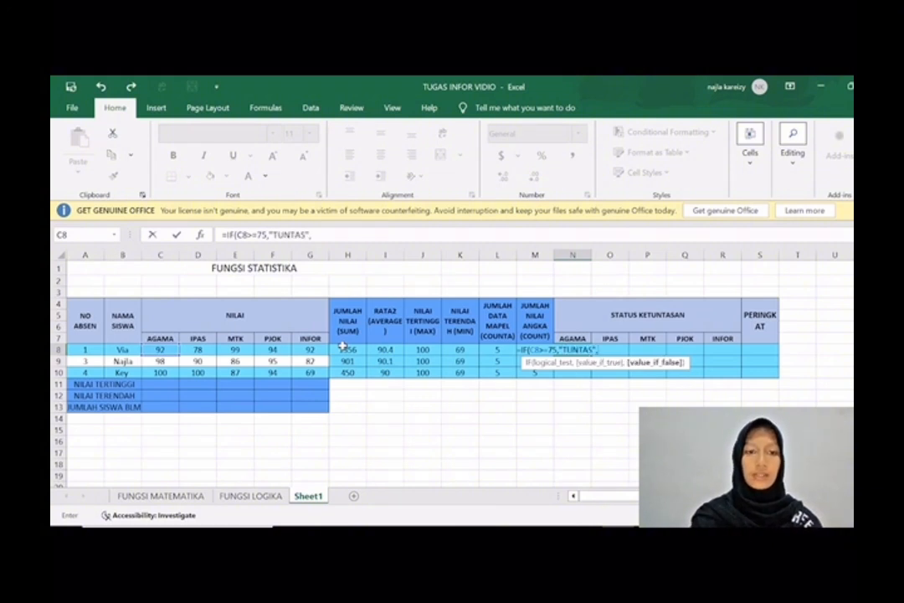
text("REMEDIAL)
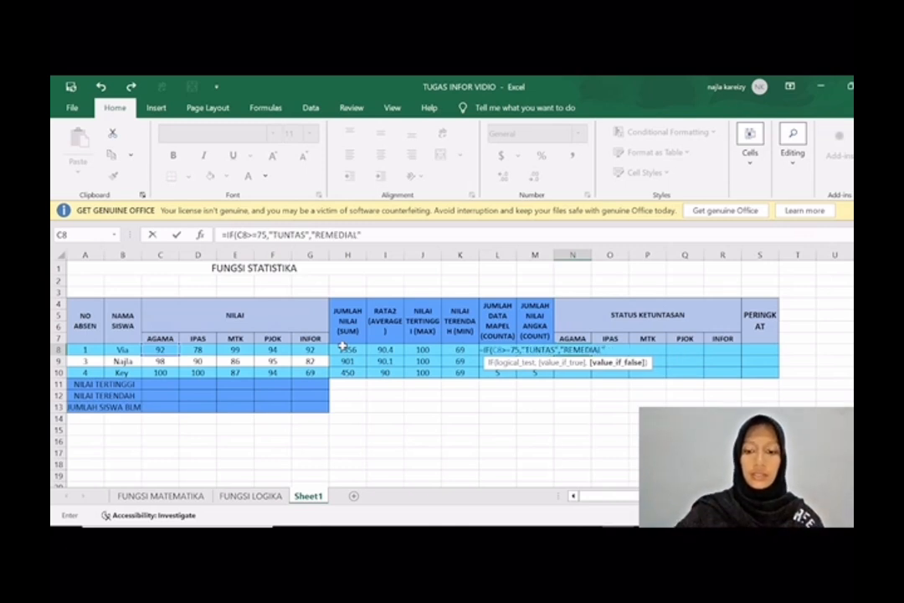
text(")
key(Return)
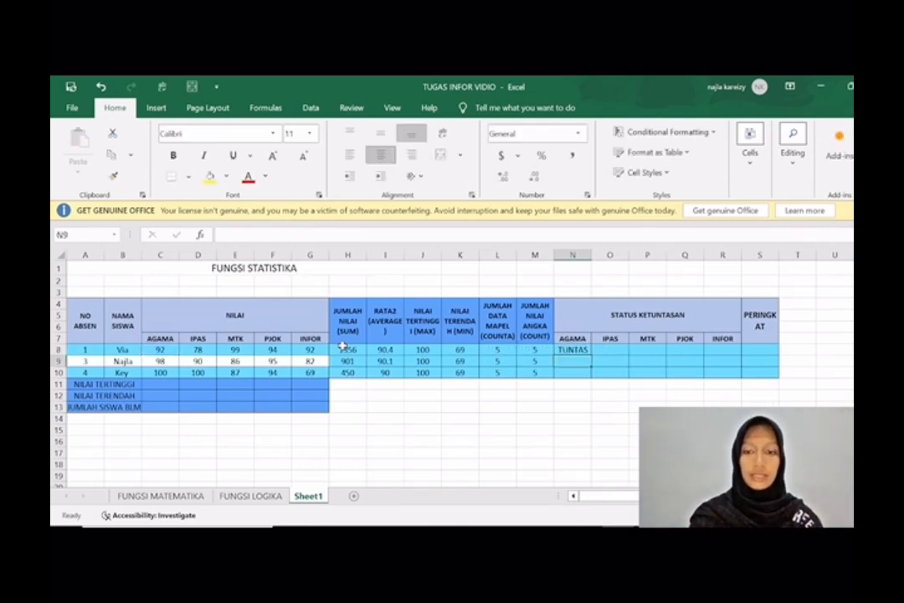
Fill the IF formula from N8 across to R8 and down to row 10 under STATUS KETUNTASAN.
click(582, 349)
drag(592, 355, 742, 358)
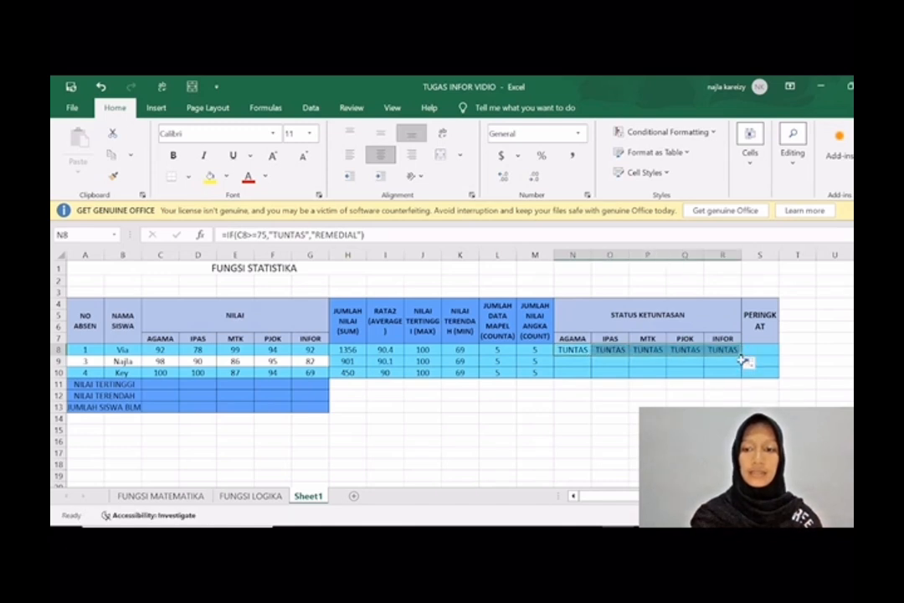
drag(742, 356, 744, 374)
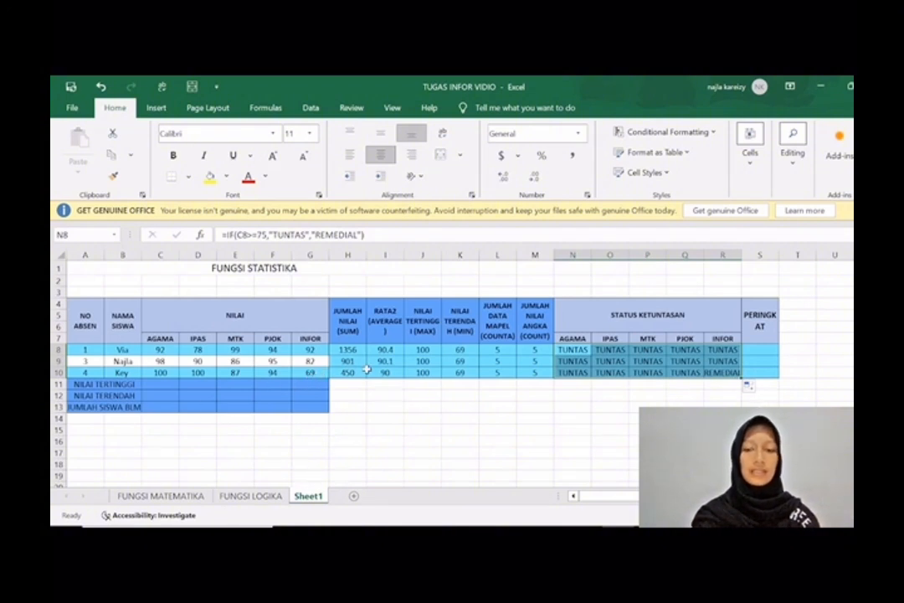
Enter =RANK(I8,$I$8:$I$10,0) in S8 under PERINGKAT and fill it down to S10.
click(760, 349)
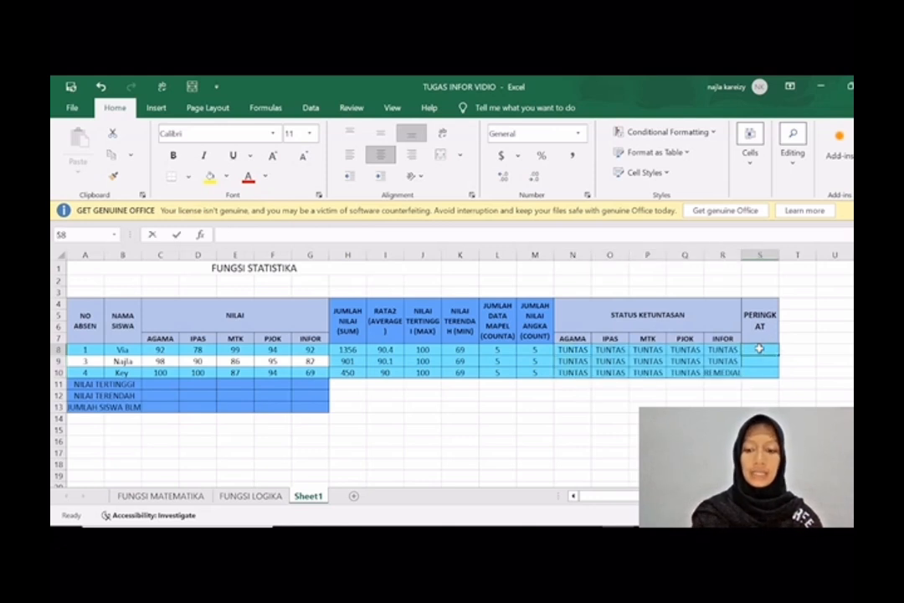
text(=RANK)
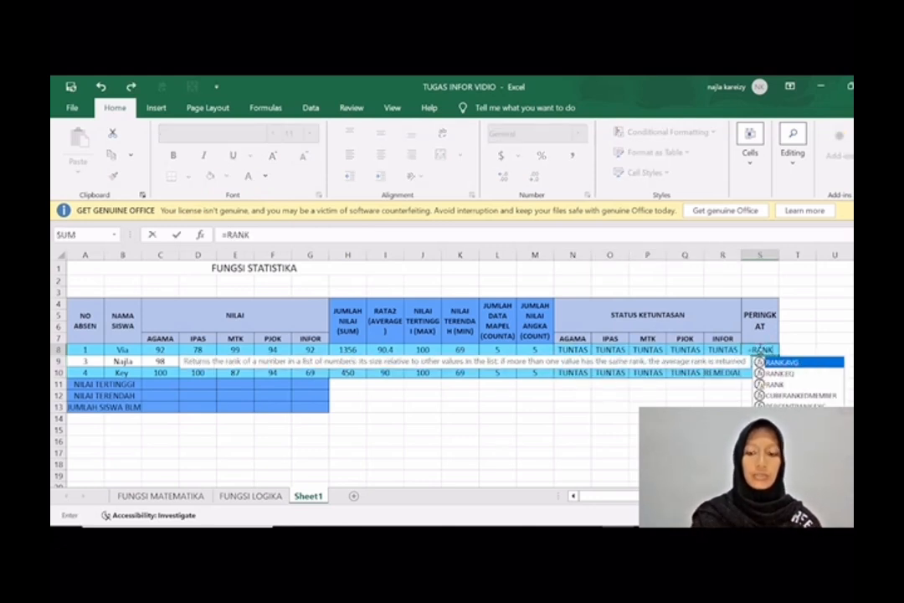
text(()
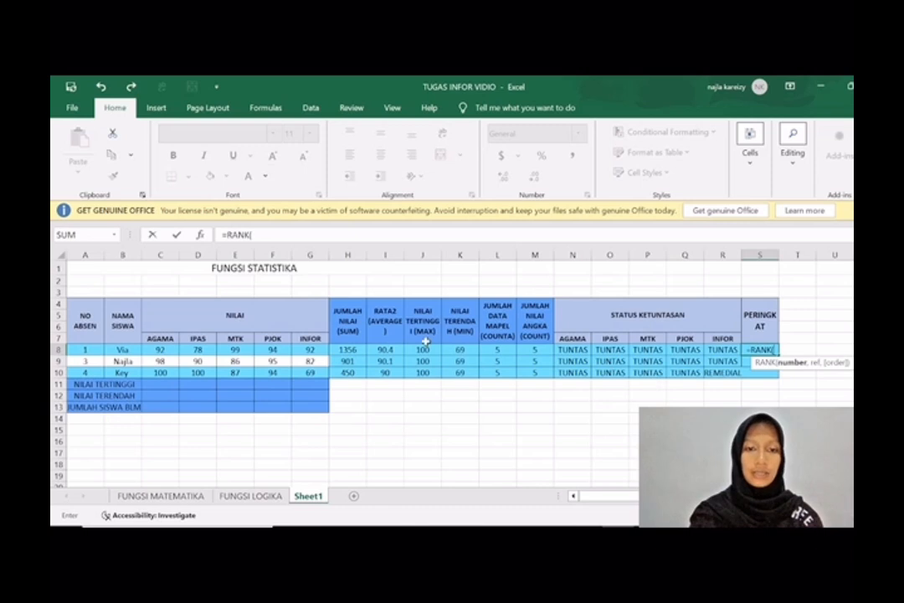
click(384, 349)
text(,)
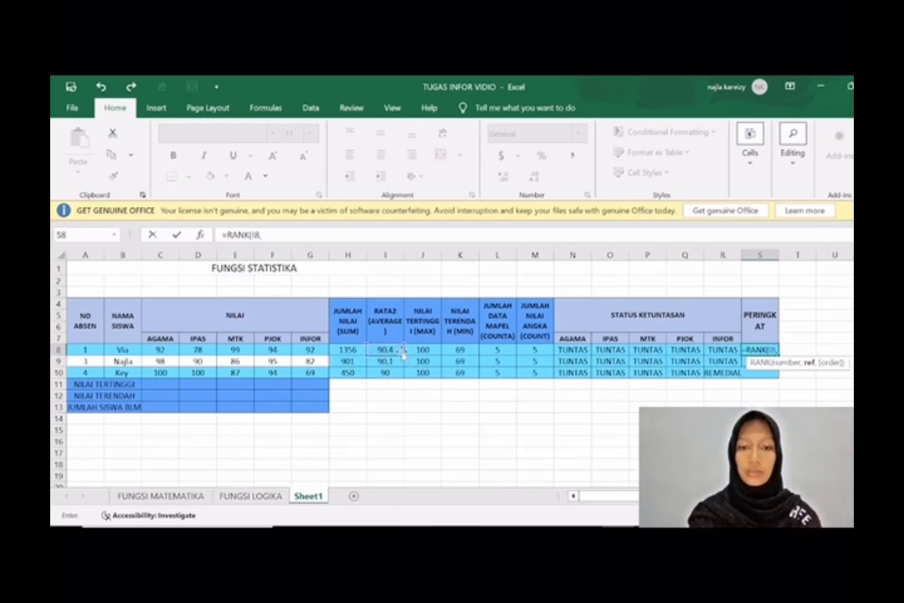
drag(387, 350, 390, 374)
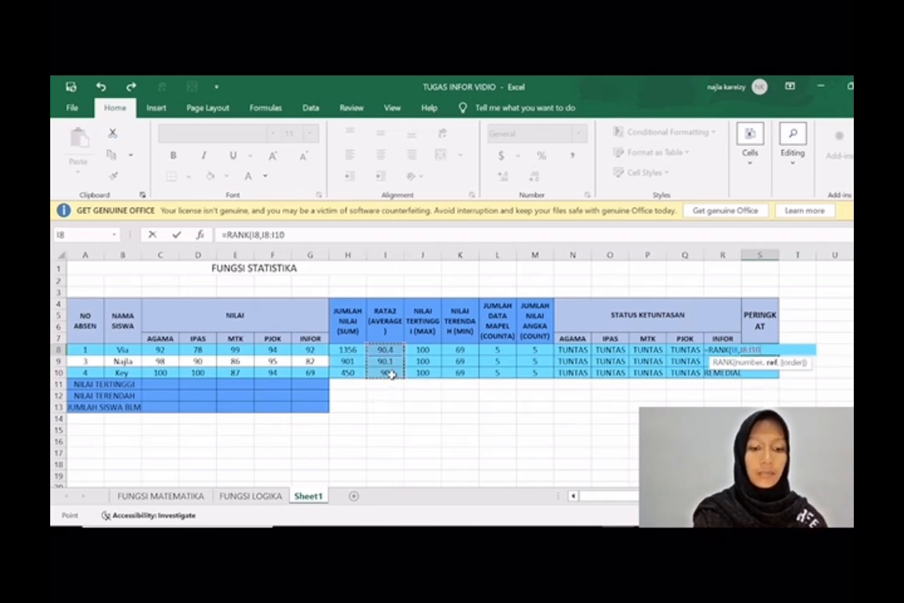
key(F4)
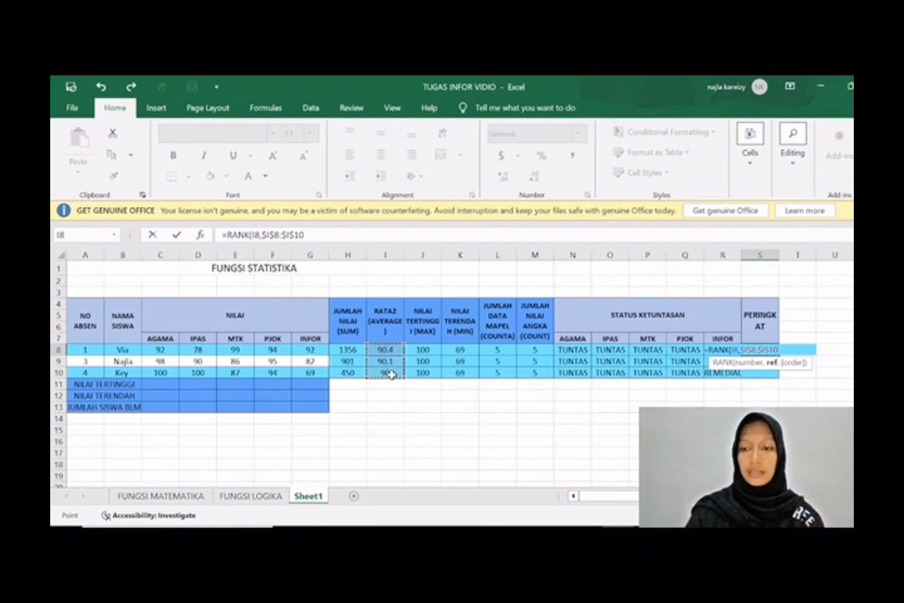
text(,)
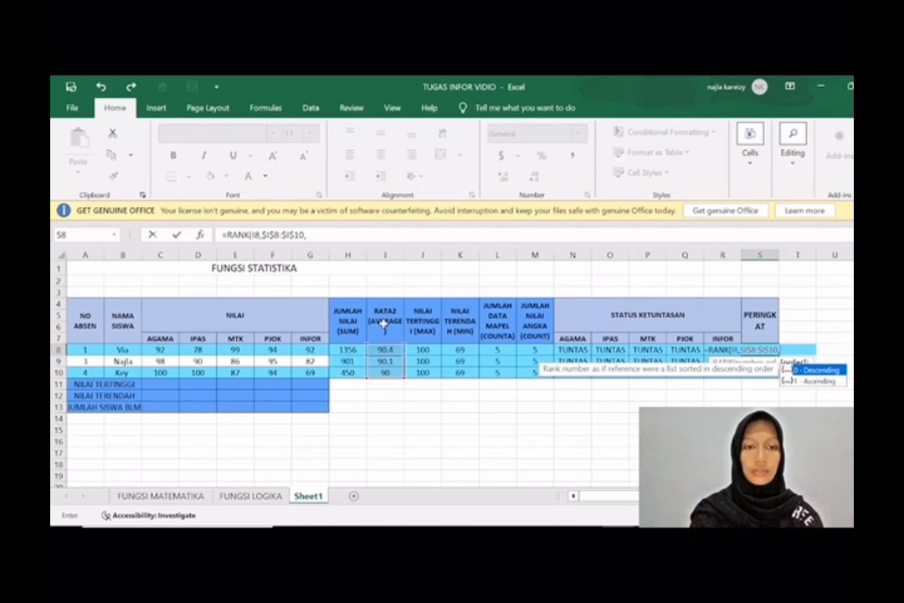
text(0))
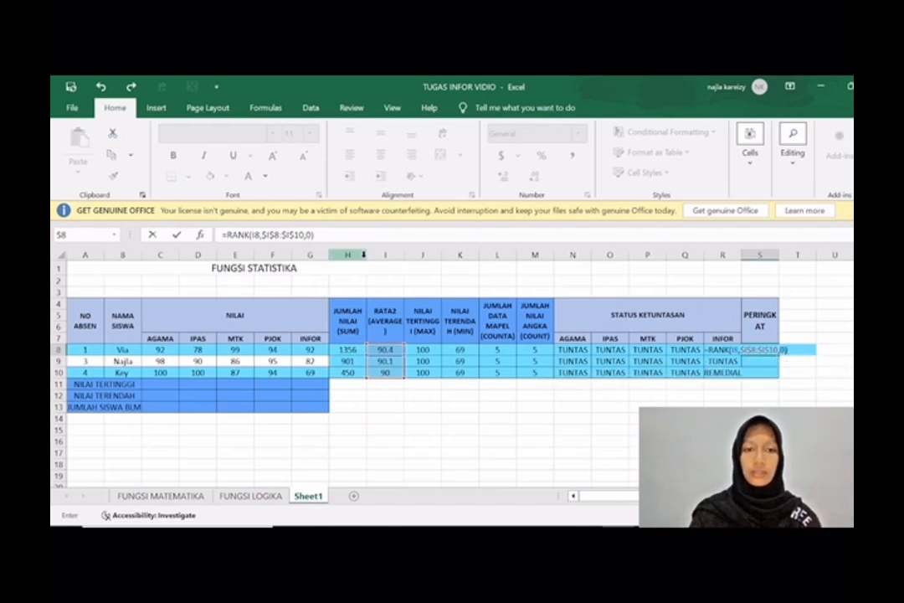
key(Return)
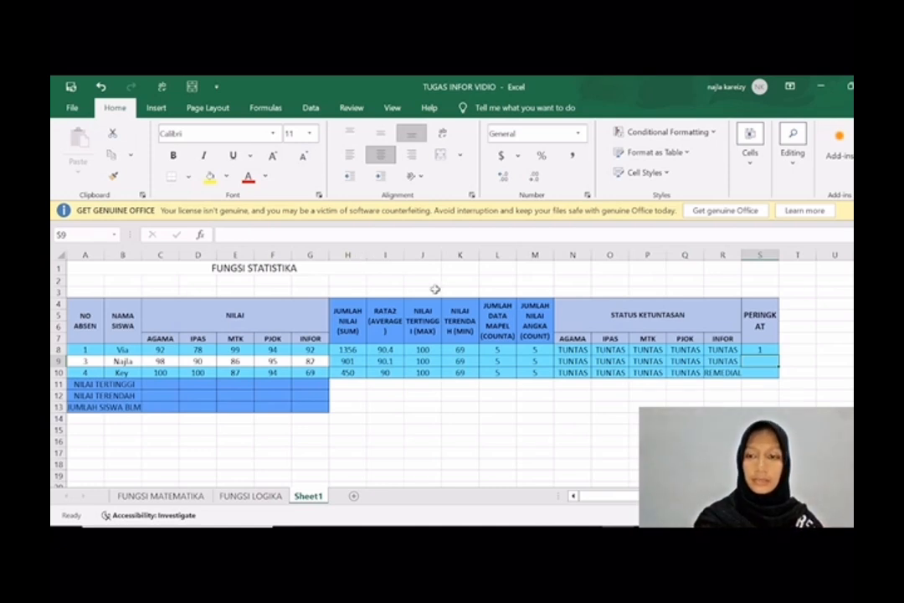
click(772, 350)
drag(776, 350, 778, 379)
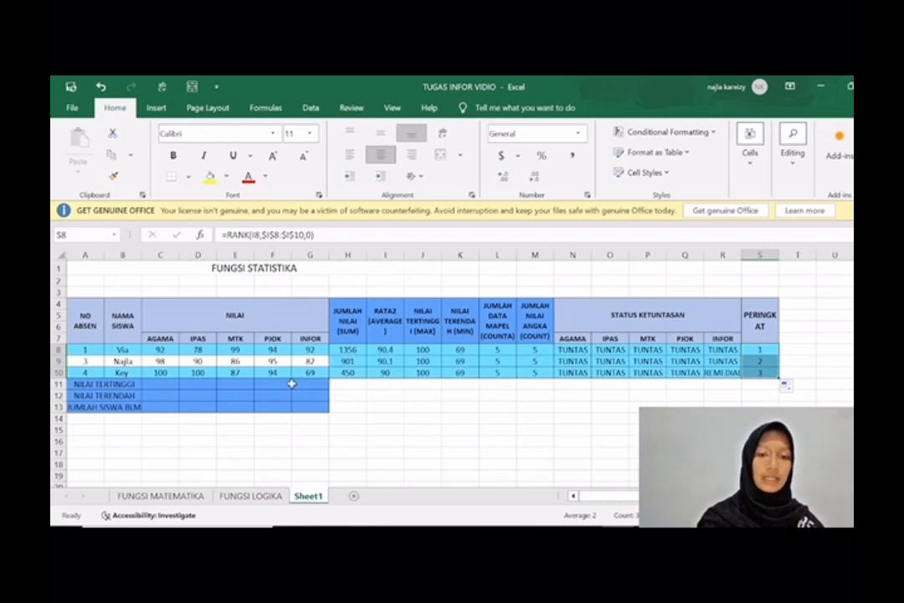
Enter =MAX(C8:C10) in C11 on the NILAI TERTINGGI row and fill it across to G11.
click(167, 385)
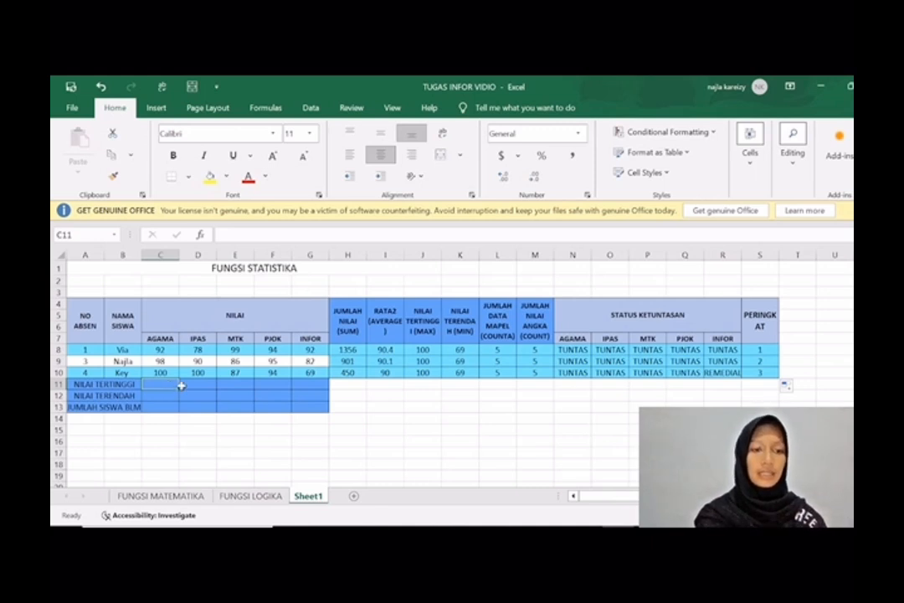
text(=)
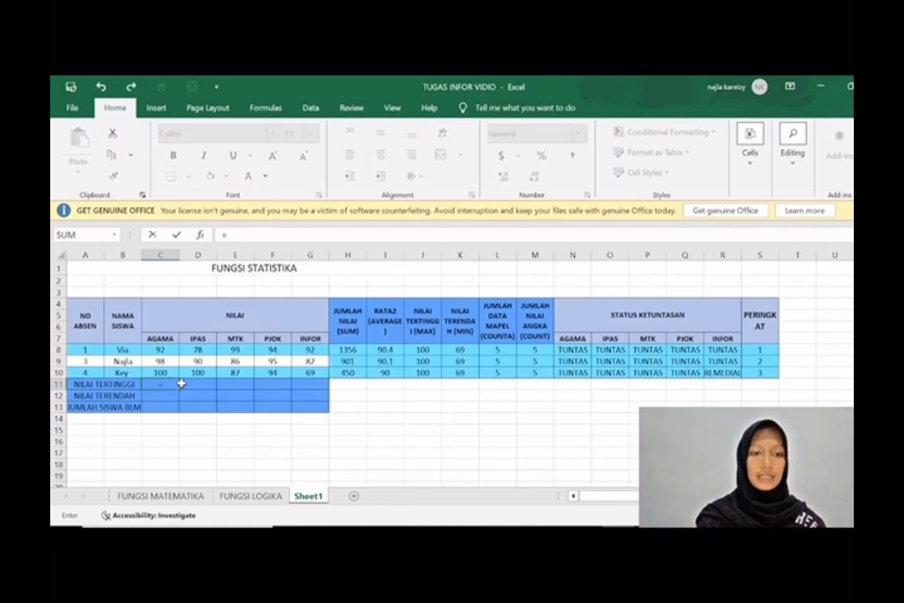
text(MAX)
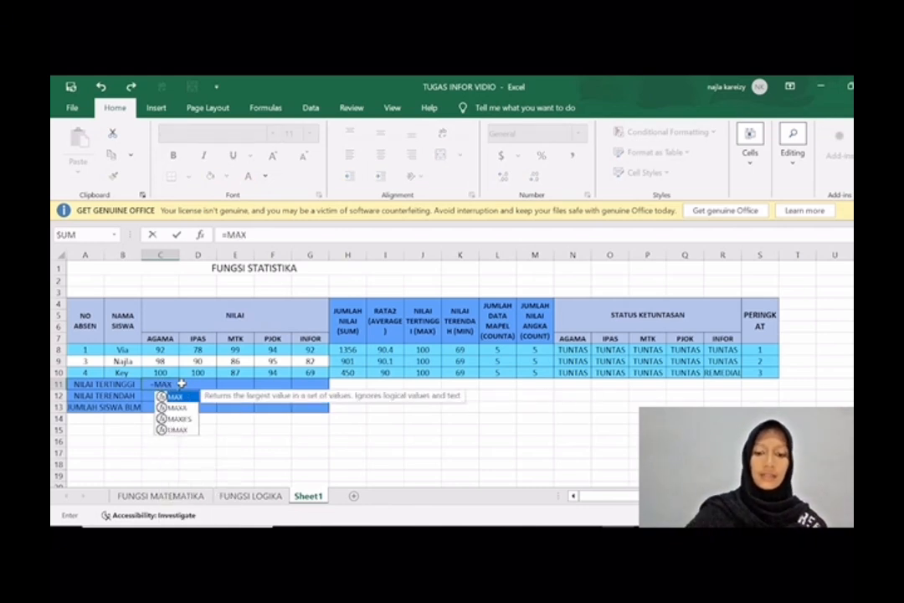
text(()
drag(160, 350, 170, 367)
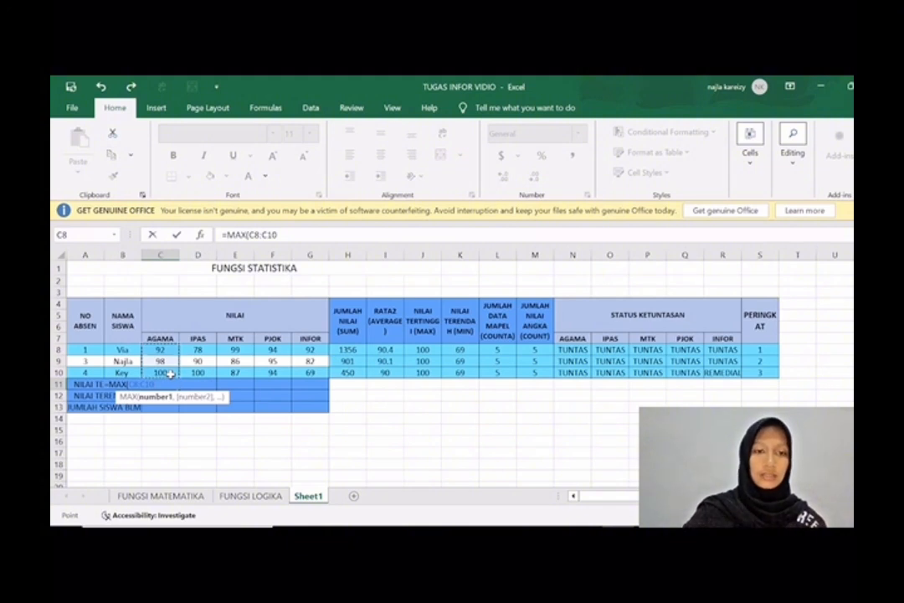
text())
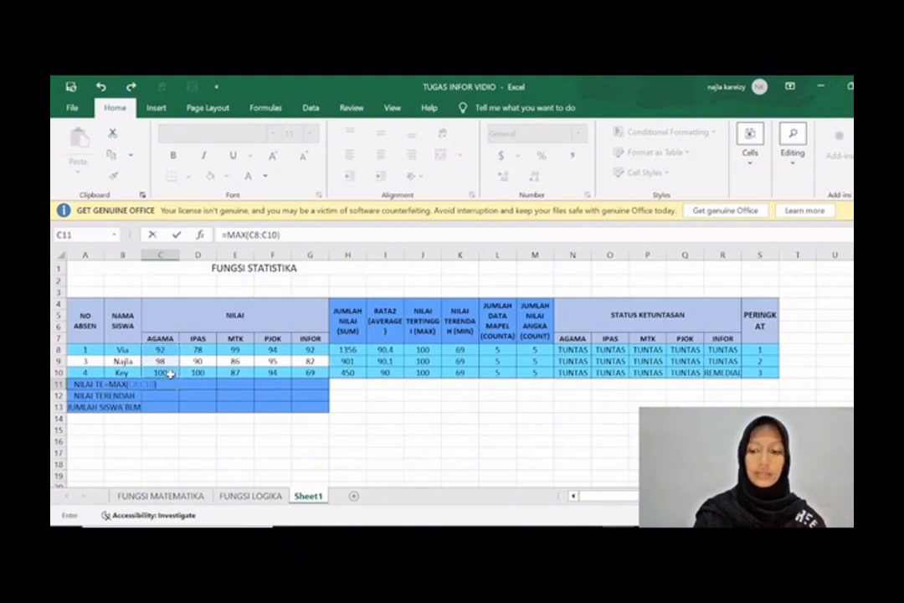
key(Return)
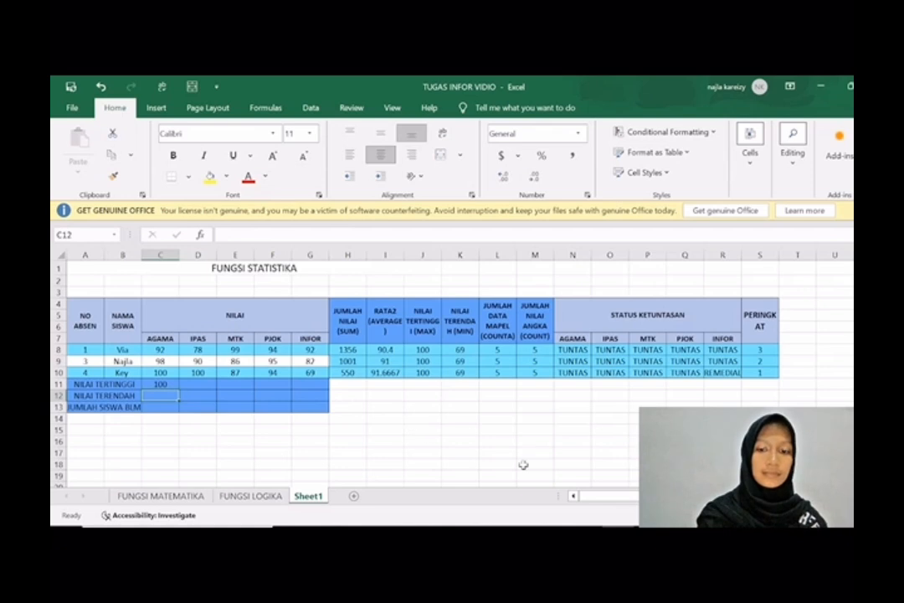
click(173, 385)
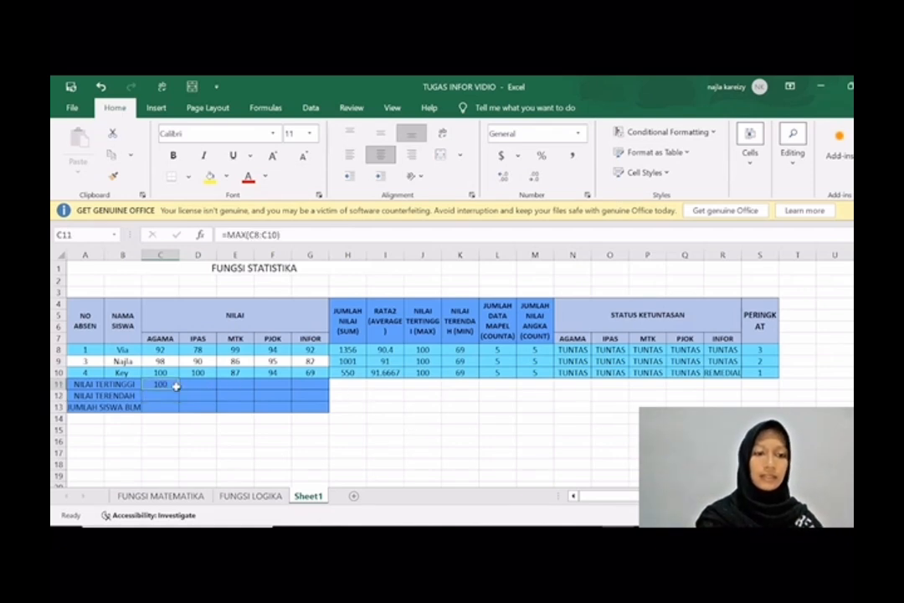
drag(178, 388, 311, 388)
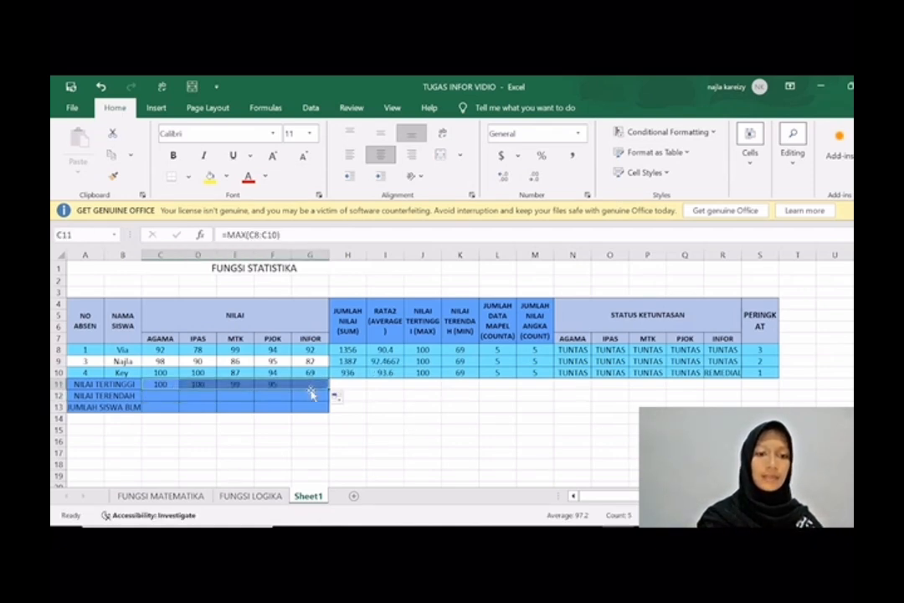
Enter =MIN(C8:C10) in C12 on the NILAI TERENDAH row.
click(161, 397)
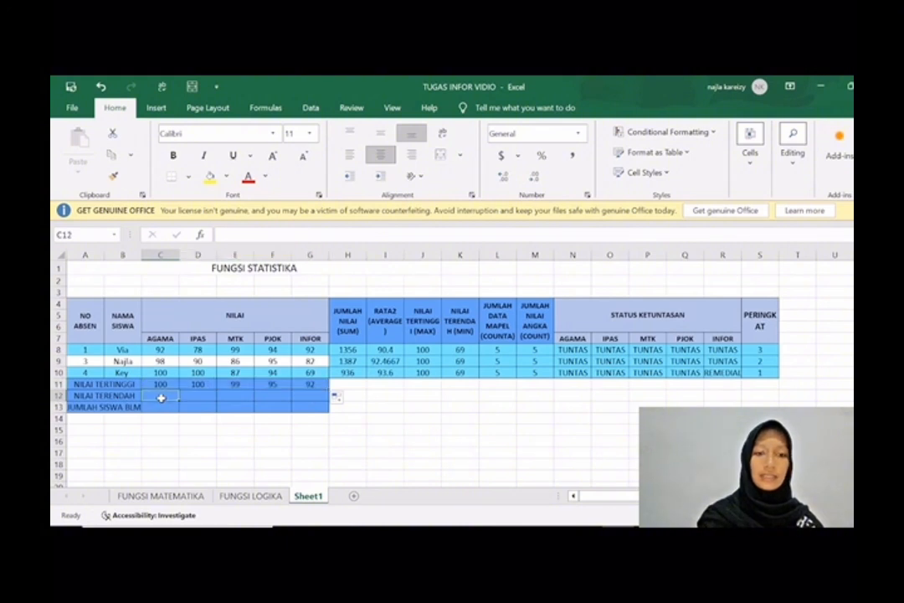
text(=MIN()
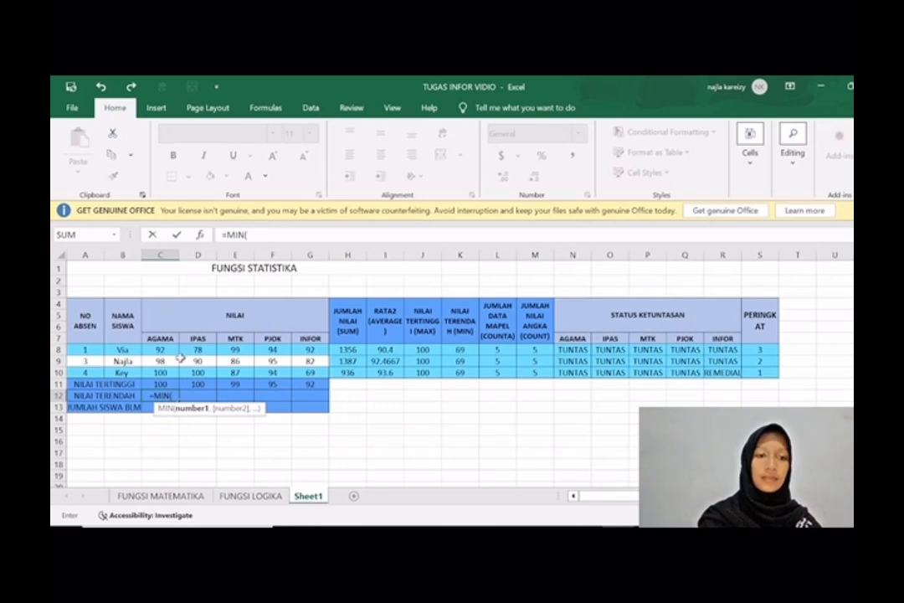
drag(172, 350, 174, 380)
text())
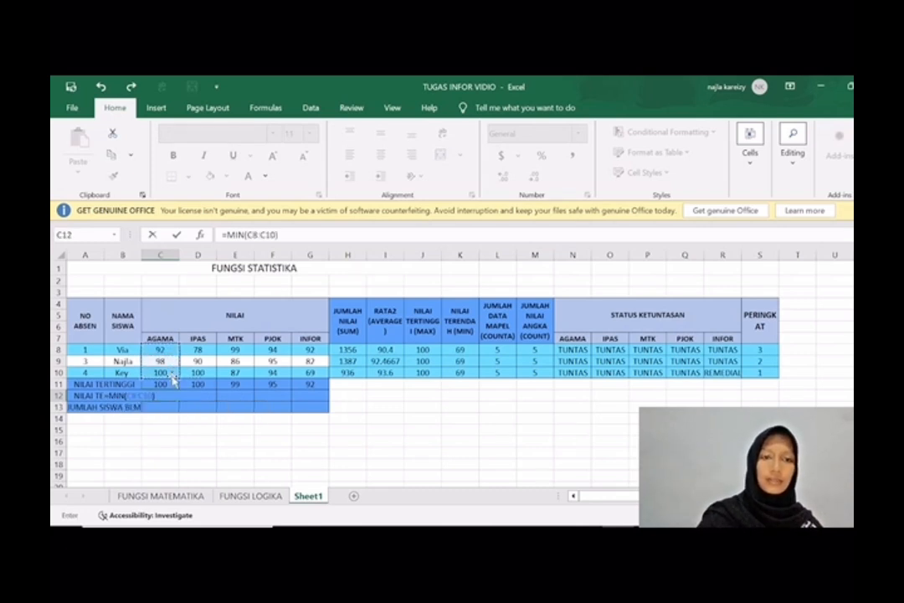
key(Return)
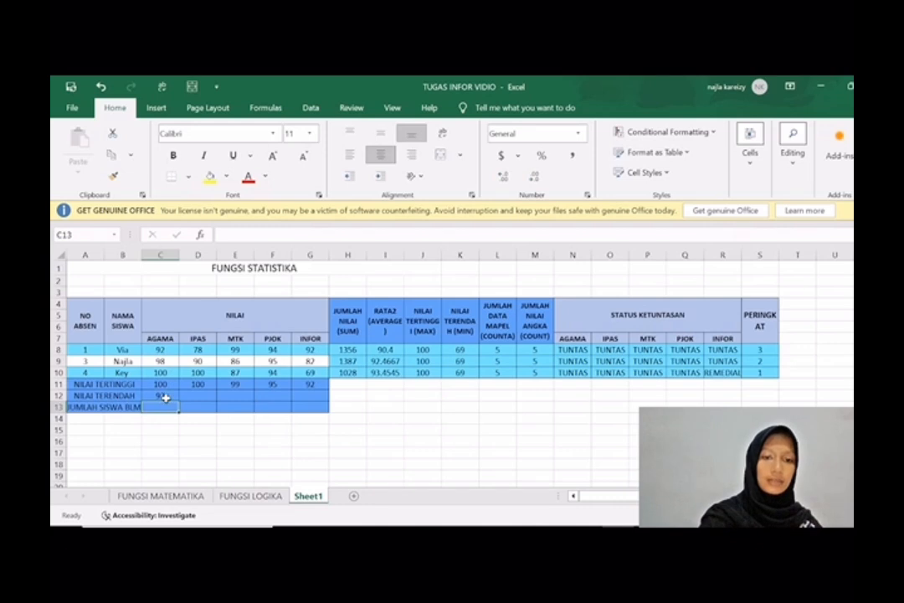
Fill the MIN formula from C12 across to G12 on the NILAI TERENDAH row.
click(172, 398)
drag(177, 400, 318, 403)
Enter =COUNTIF(C8:C10, "BLM") in C13 on the JUMLAH SISWA BLM row and fill it across to G13.
click(172, 409)
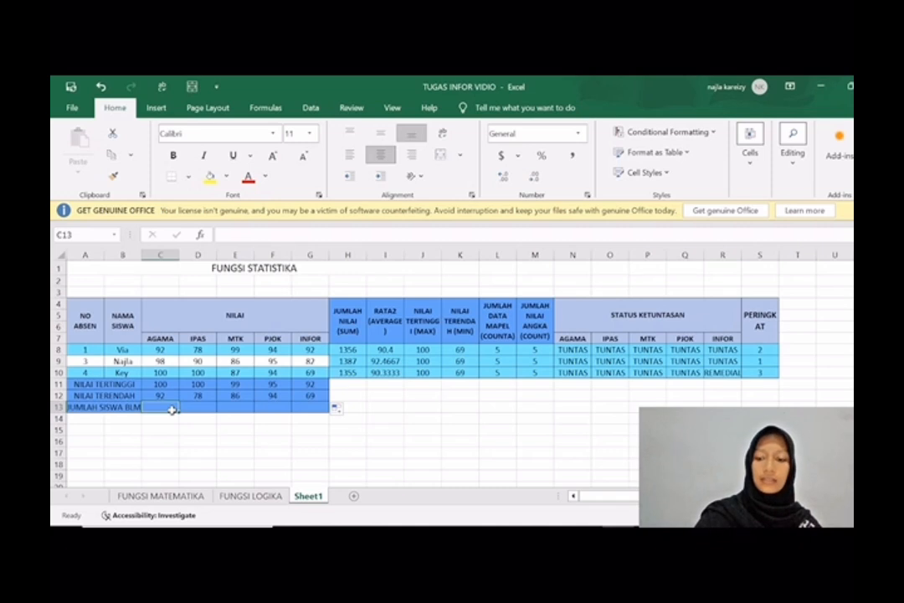
text(=)
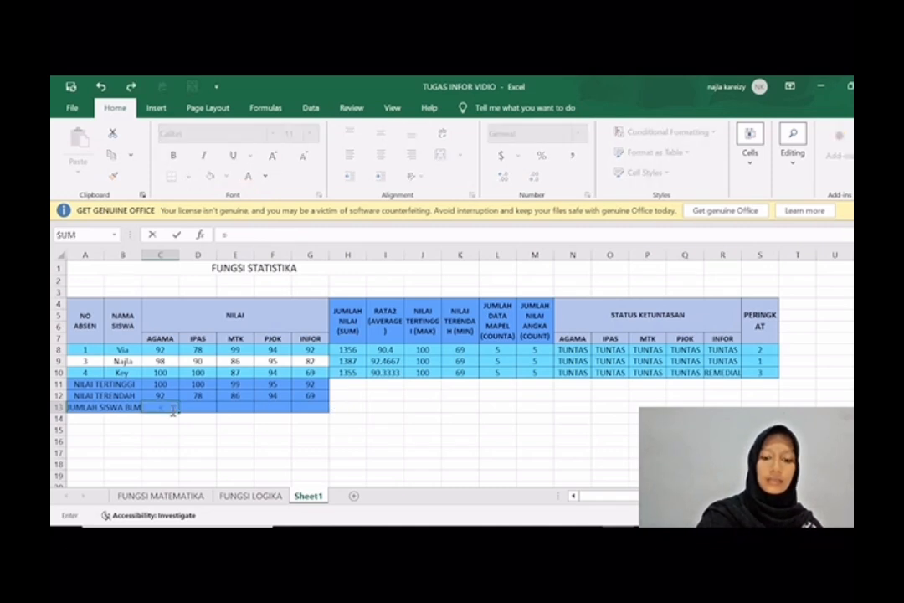
text(COUNTIF()
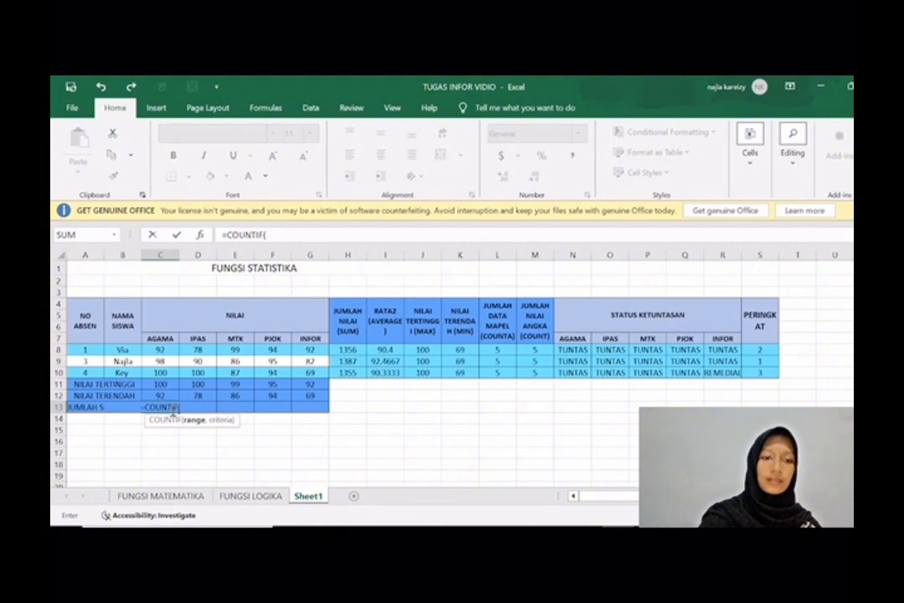
drag(159, 350, 170, 378)
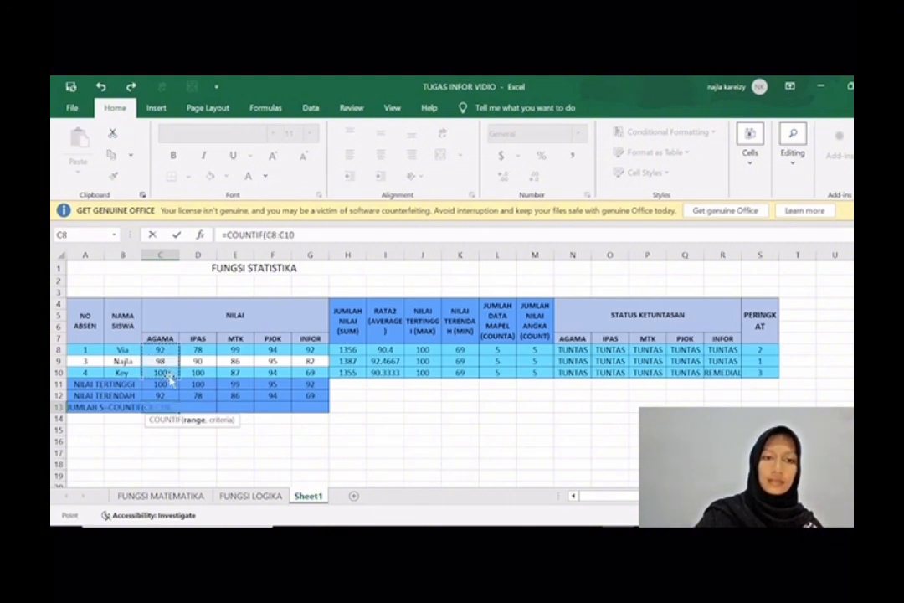
text(,)
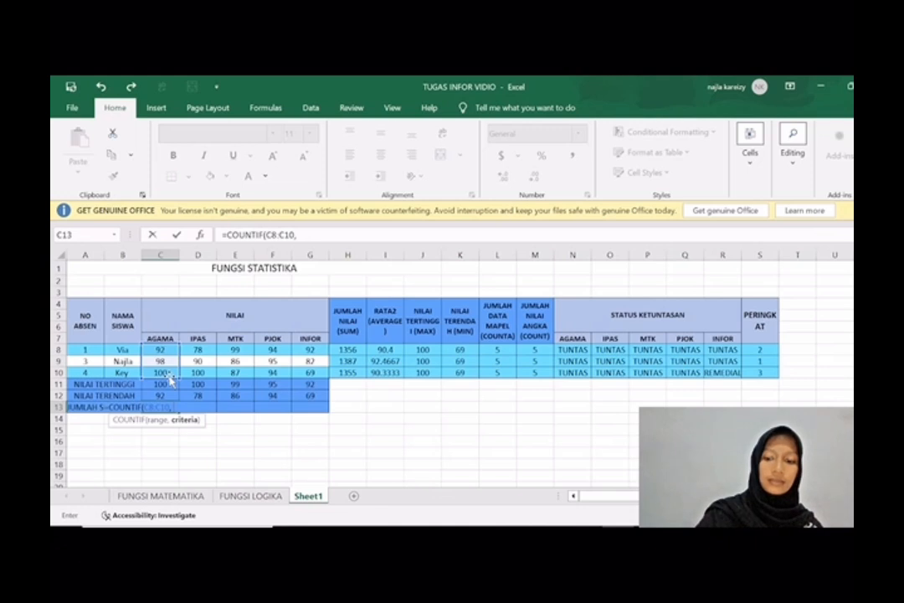
text( "BLM)
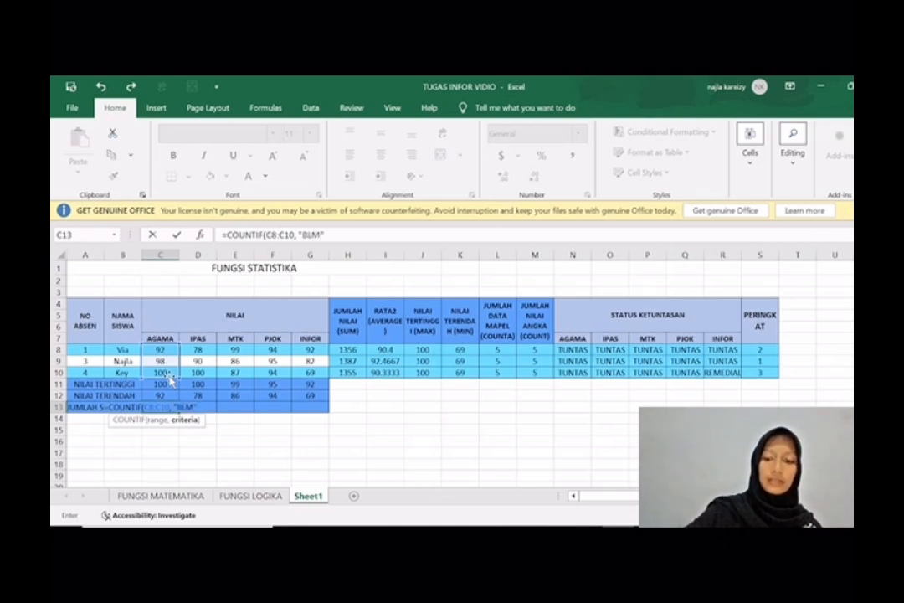
text(")
key(Return)
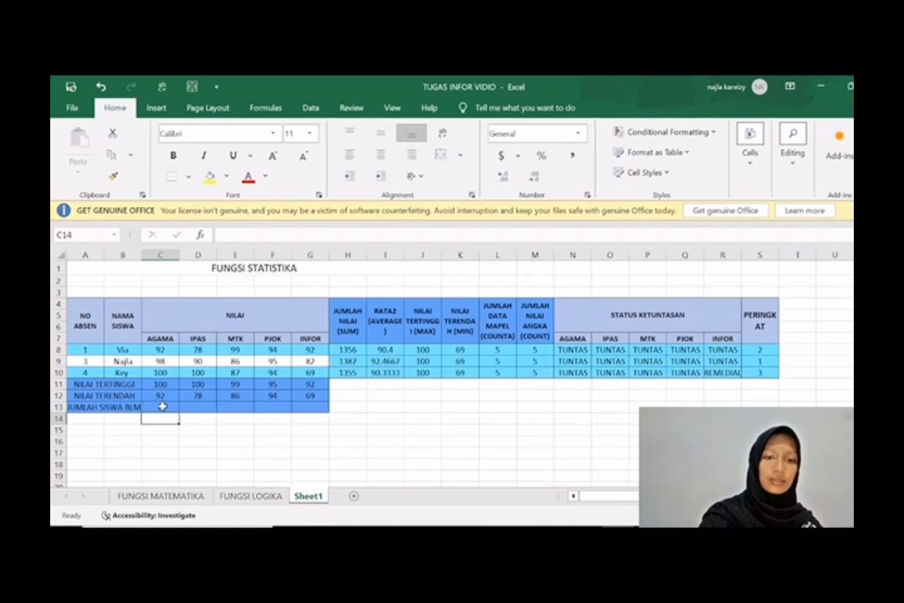
click(162, 406)
drag(182, 412, 325, 409)
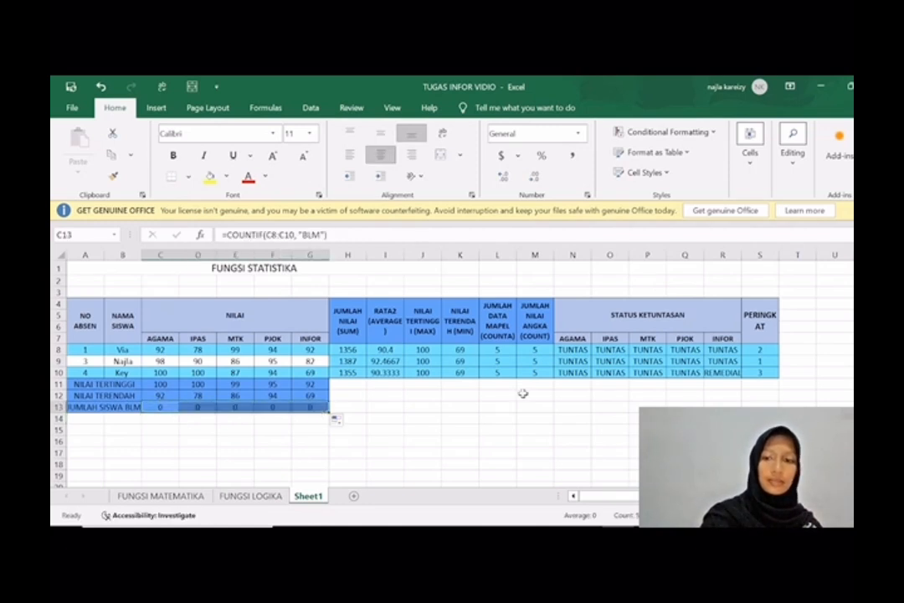
Rewrite the arguments of the PERINGKAT formula in S8 as =RANK(I8,$I$8:$I$10,0) and fill it down to S10.
click(762, 349)
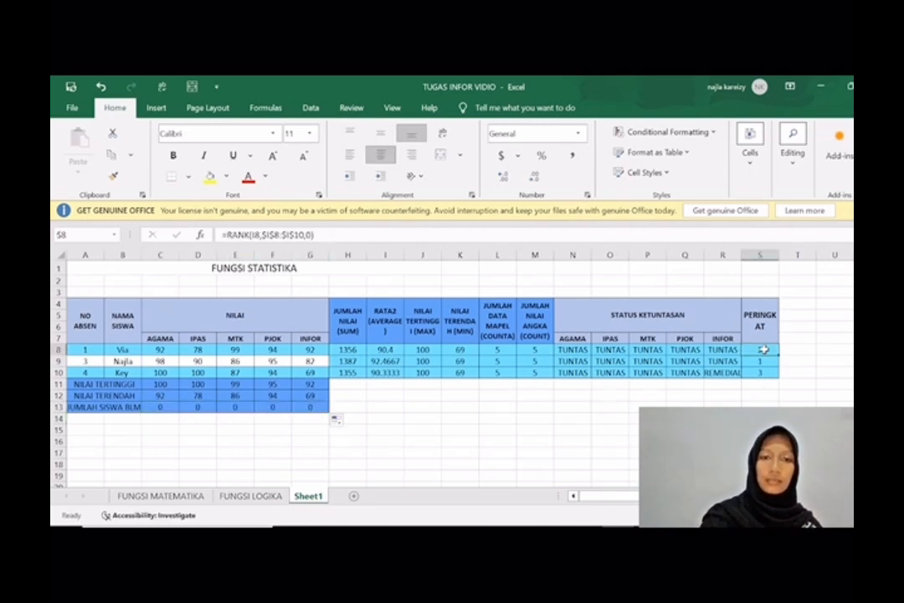
click(465, 240)
key(BackSpace)
key(BackSpace)
key(BackSpace)
key(BackSpace)
key(BackSpace)
key(BackSpace)
key(BackSpace)
key(BackSpace)
key(BackSpace)
key(BackSpace)
key(BackSpace)
key(BackSpace)
key(BackSpace)
key(BackSpace)
key(BackSpace)
key(BackSpace)
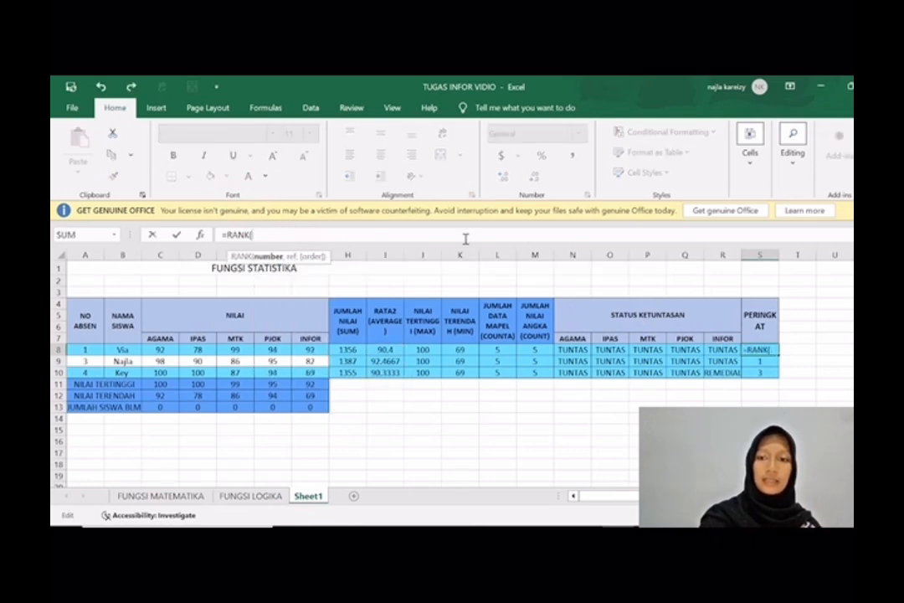
click(394, 351)
text(,)
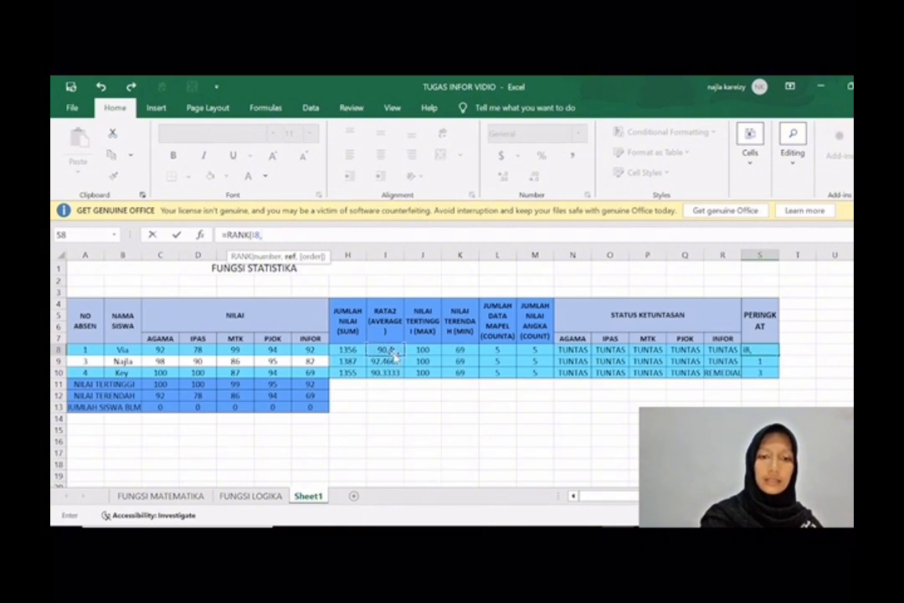
click(393, 350)
drag(393, 350, 392, 373)
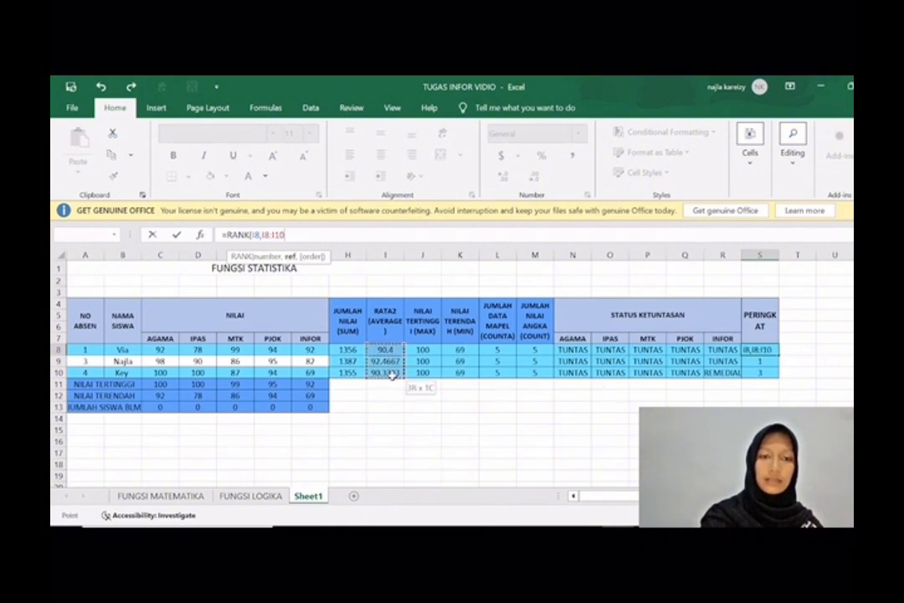
key(F4)
text(,0)
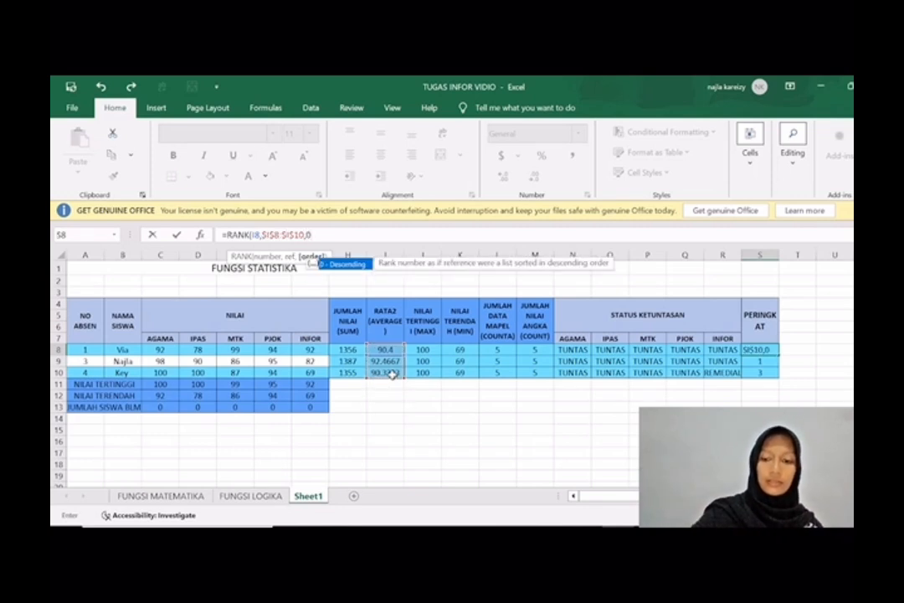
key(Return)
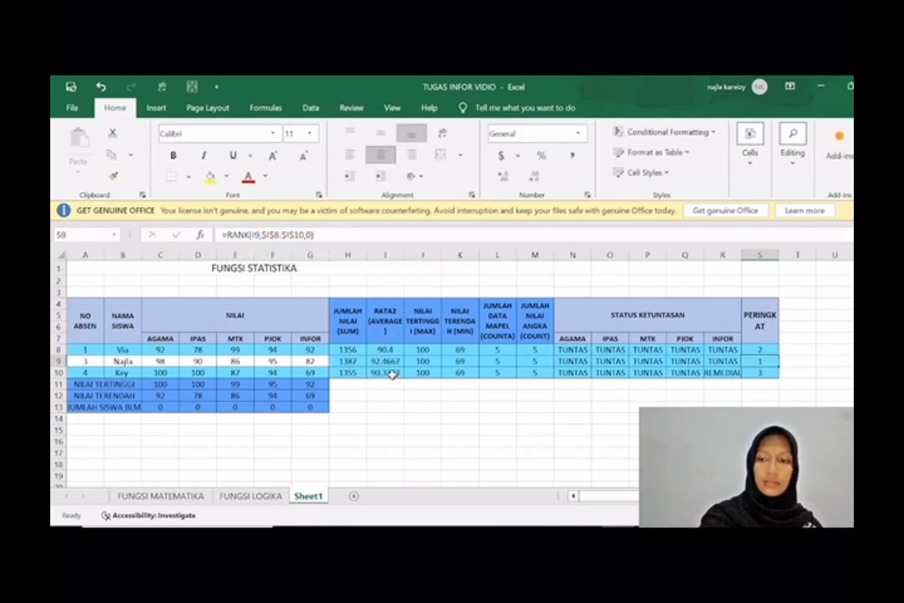
click(764, 349)
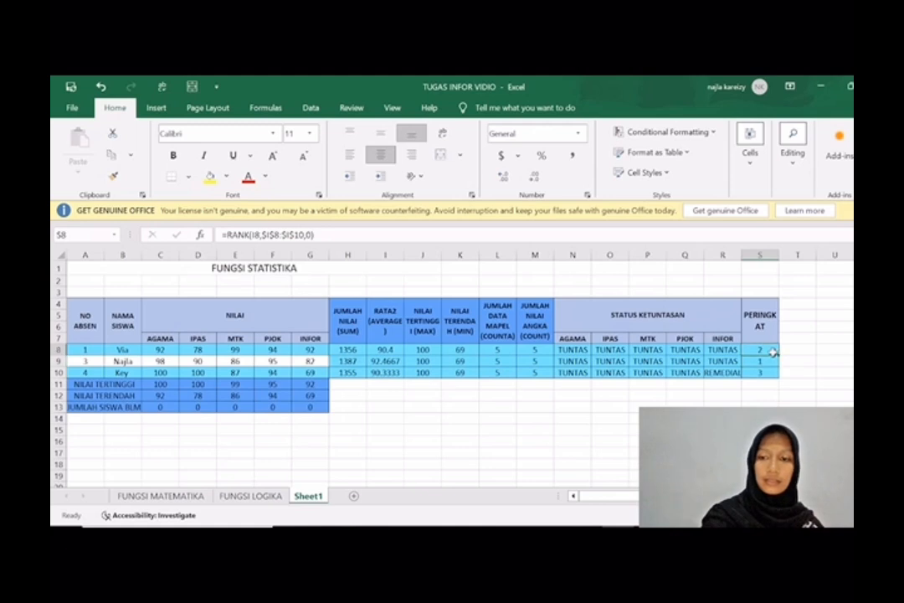
drag(779, 354, 778, 376)
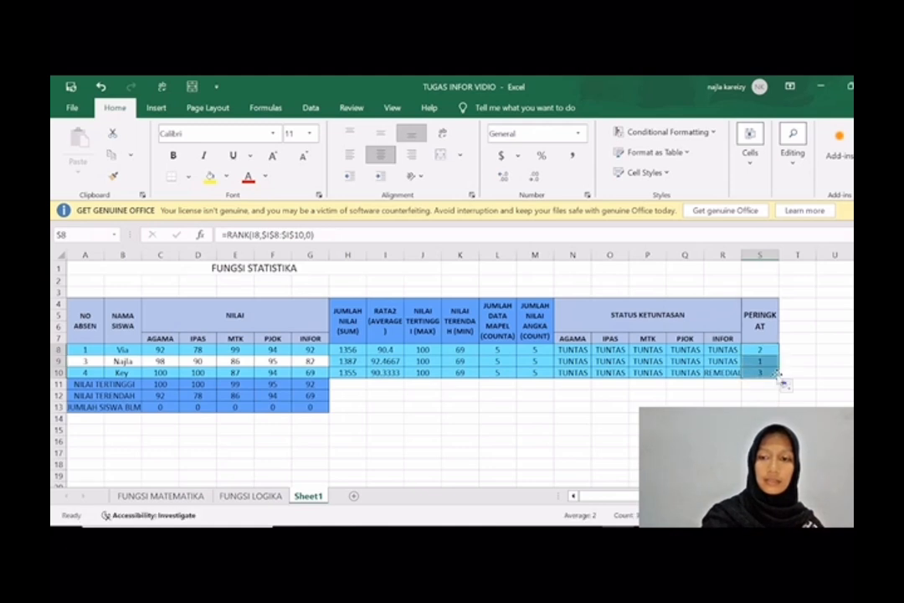
click(759, 406)
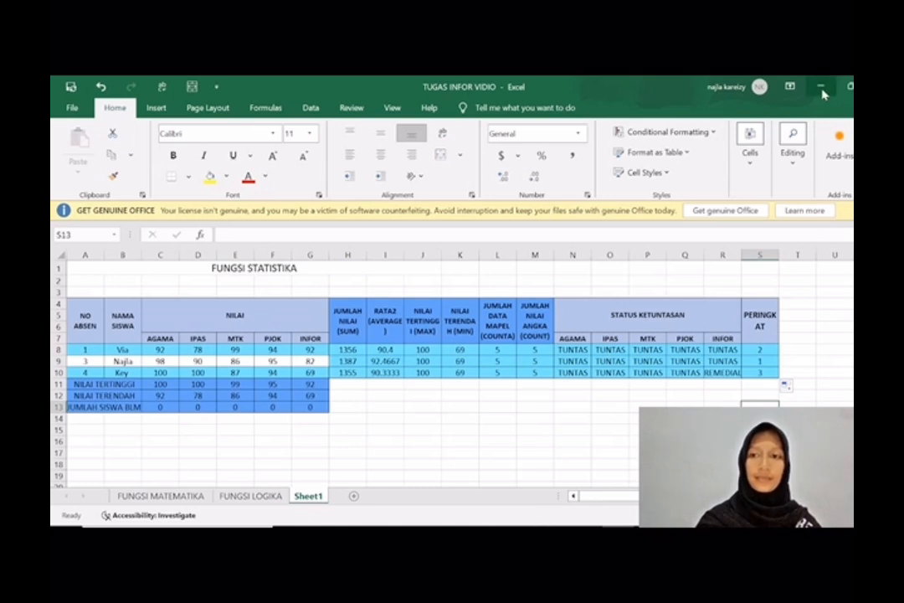
Open the workbook's file management view.
click(72, 107)
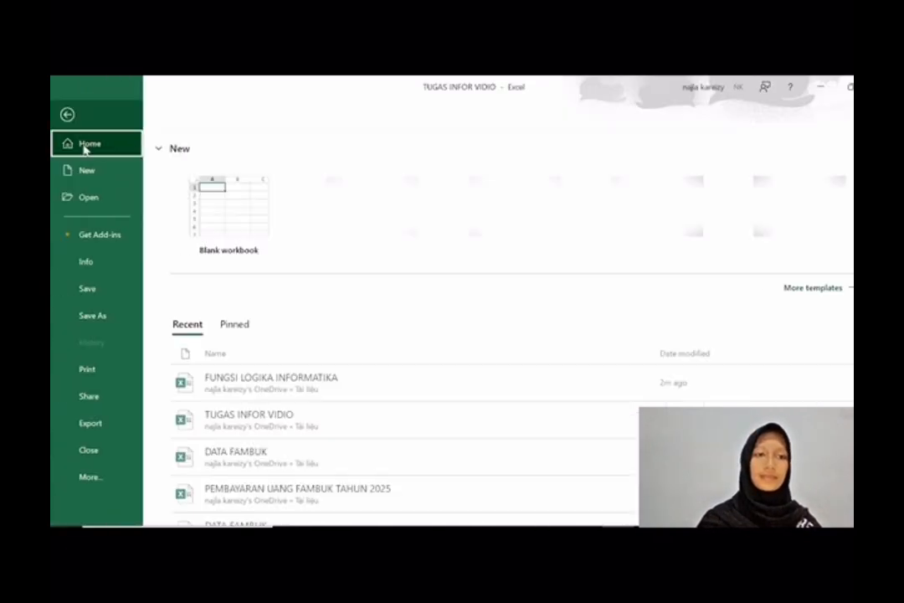